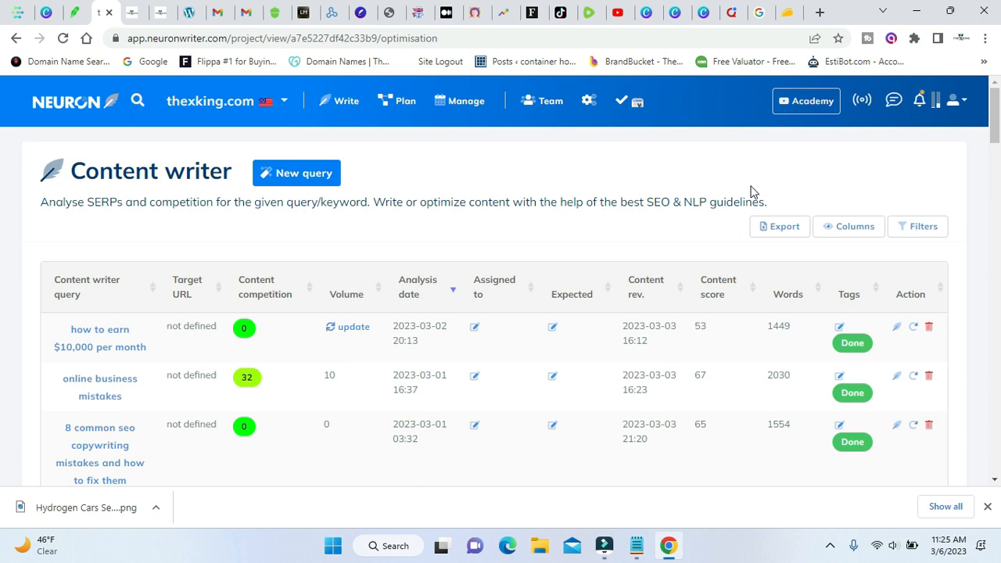
Review the blog post "Do you need to understand the business to invest in the stock market?" on thexking.com.
click(156, 11)
scroll(309, 332, down, 3)
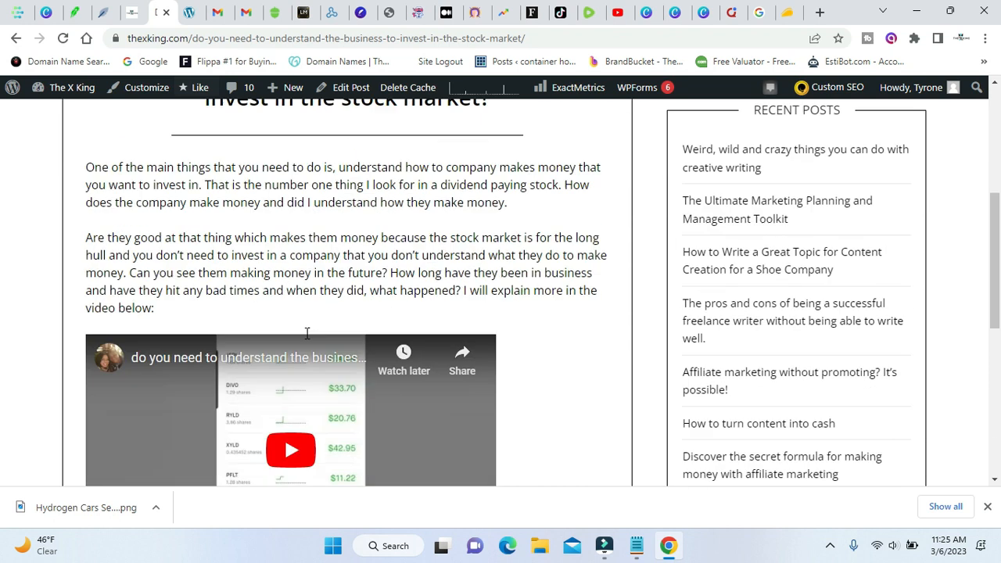
scroll(319, 329, up, 2)
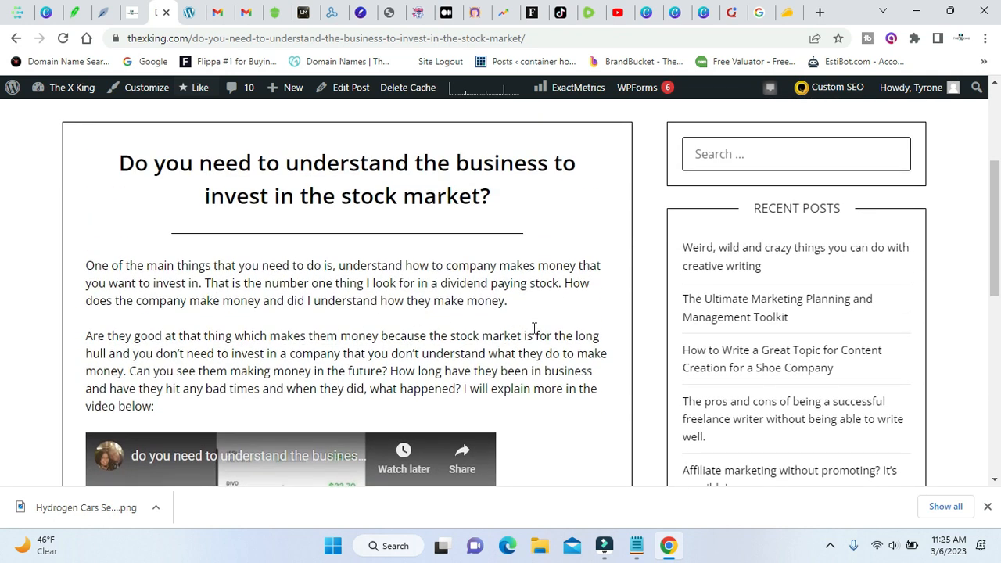
scroll(534, 328, down, 4)
scroll(534, 332, down, 2)
scroll(532, 331, down, 2)
scroll(532, 336, up, 8)
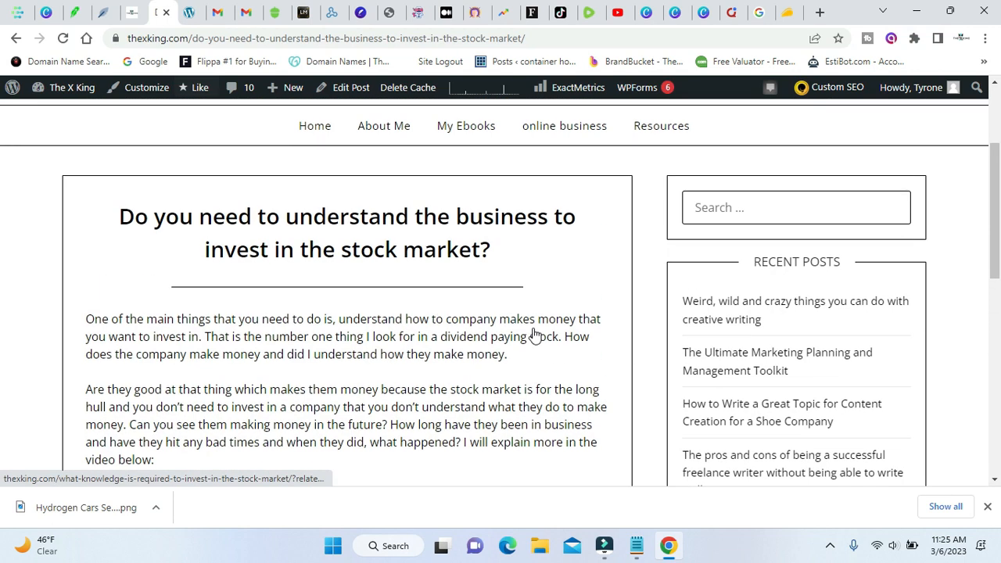
scroll(493, 333, up, 2)
scroll(446, 334, down, 3)
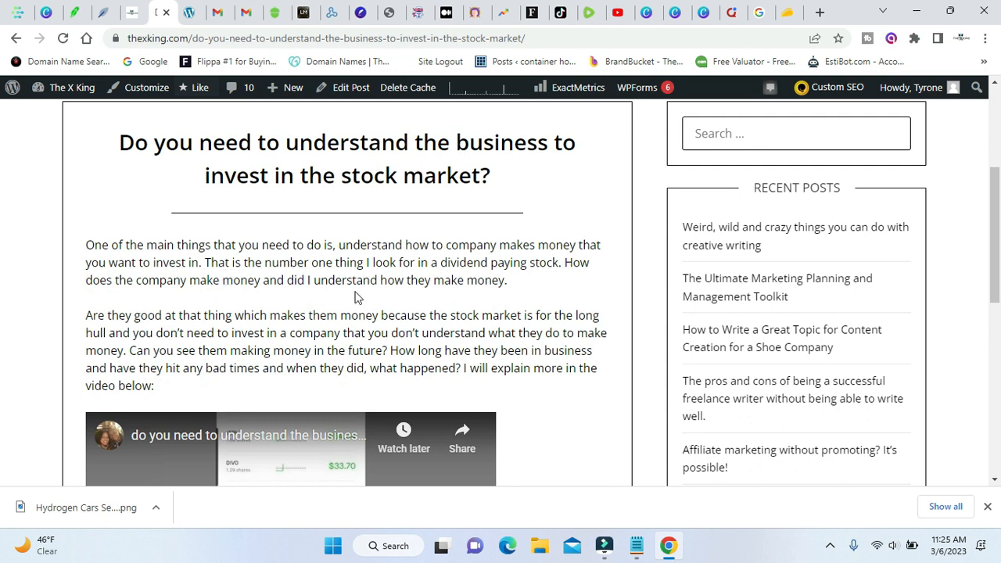
Copy the blog post's title.
scroll(302, 257, up, 2)
drag(122, 288, 505, 320)
right_click(451, 291)
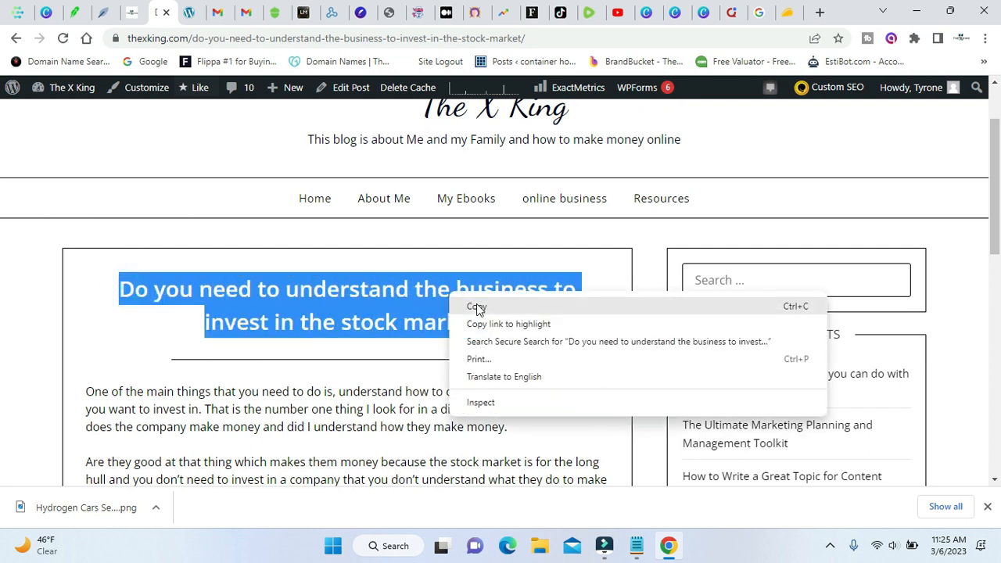
click(476, 303)
In NeuronWriter, start a new content writer query for "Do you need to understand the business to invest in the stock market?".
click(104, 12)
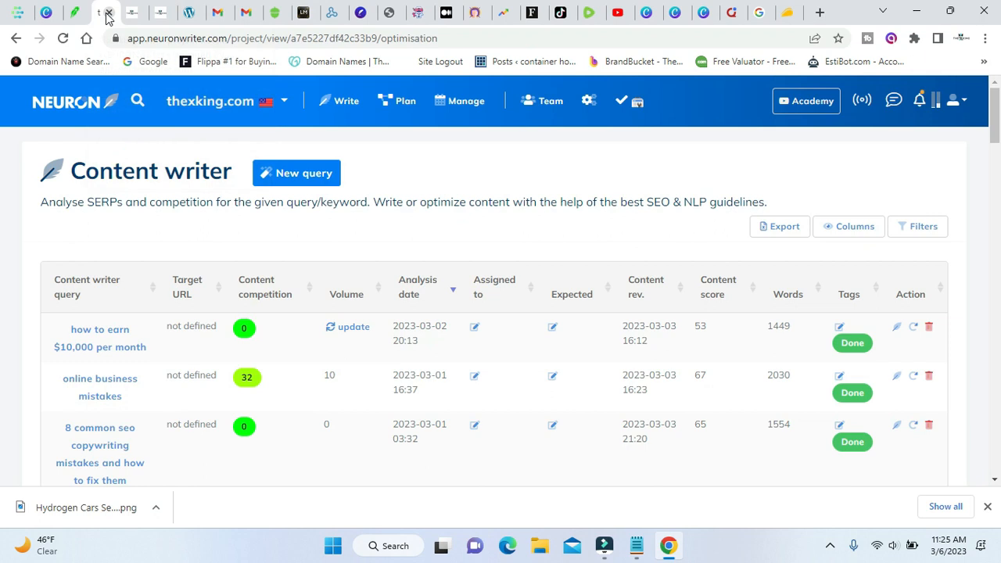
click(336, 184)
right_click(219, 329)
click(288, 227)
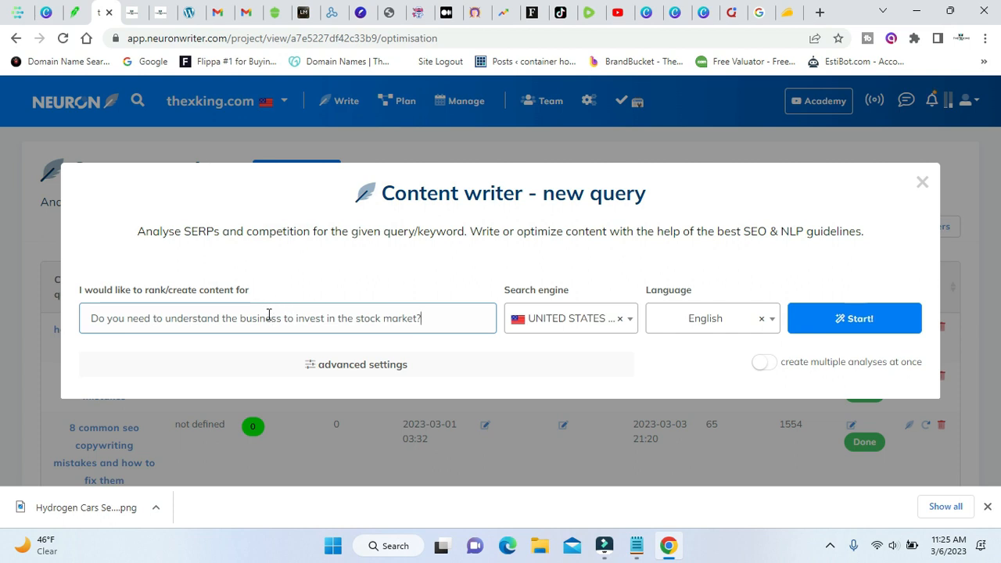
click(853, 321)
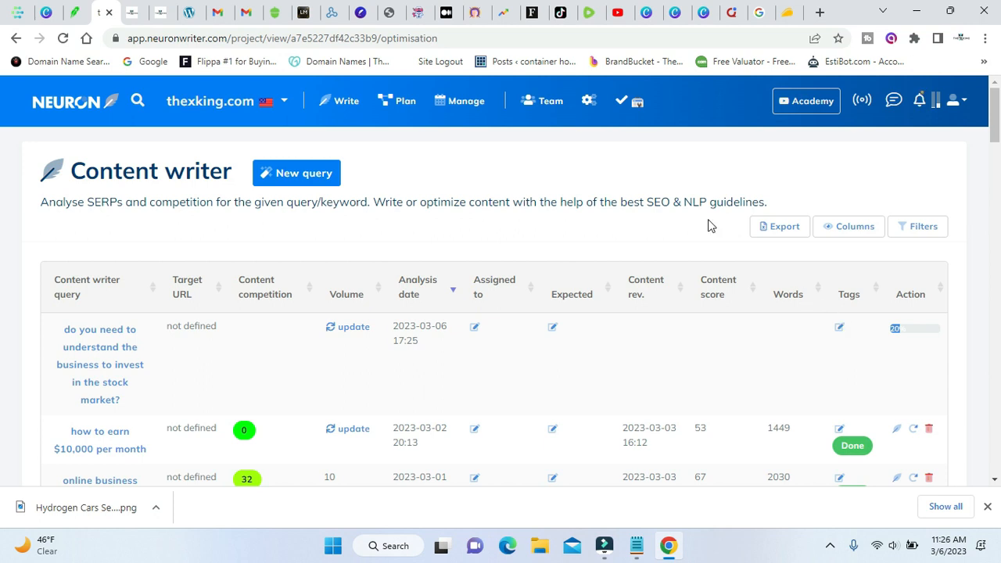
Look over the published stock market post on the blog again.
click(141, 14)
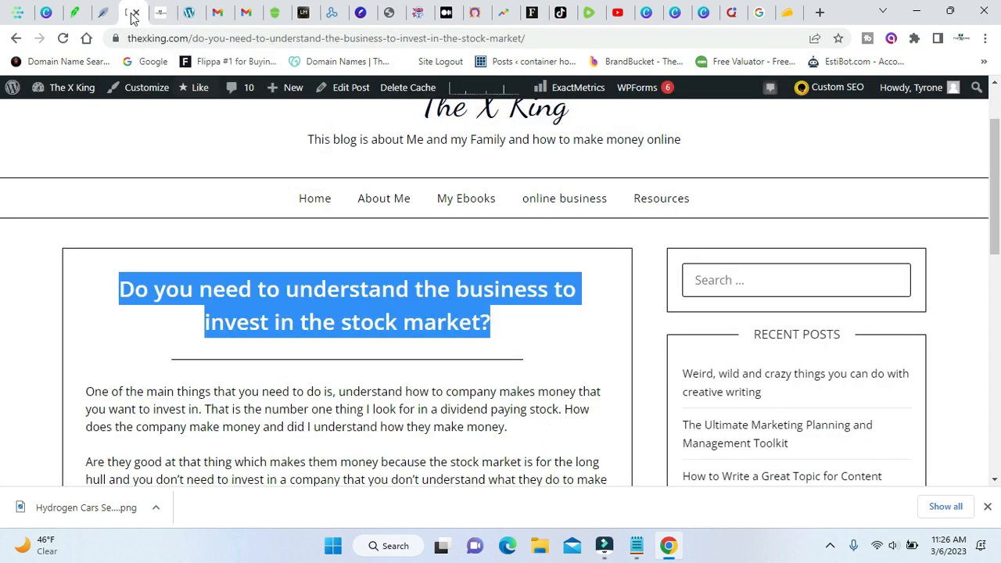
click(326, 327)
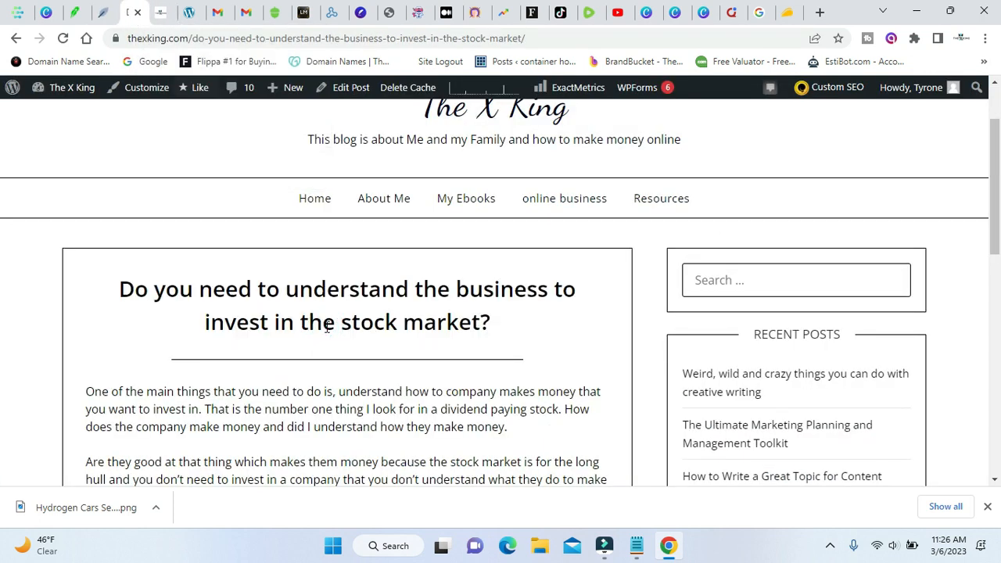
scroll(326, 327, down, 2)
scroll(327, 327, up, 3)
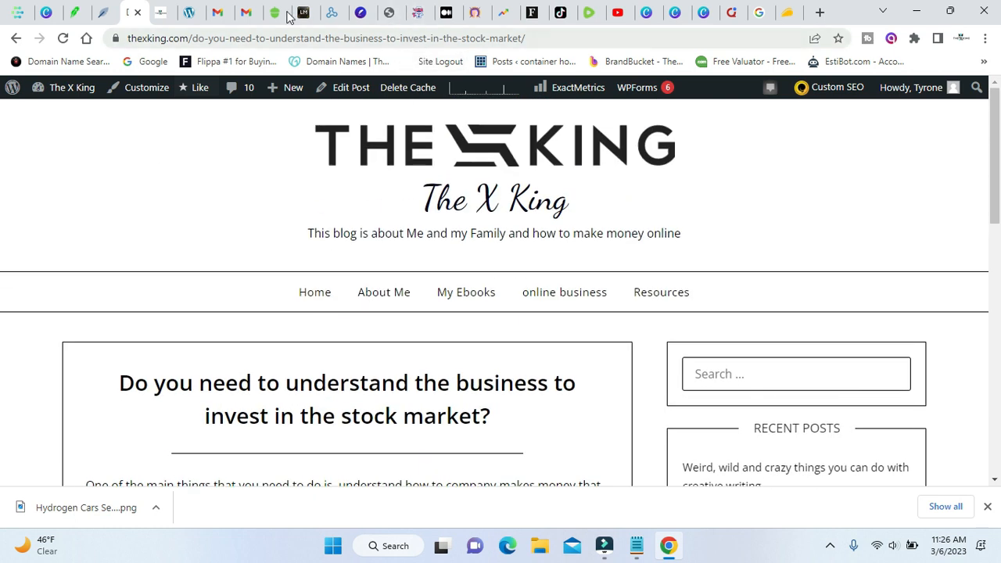
Return to NeuronWriter and open the new stock market query's list of ranked competitors.
click(106, 14)
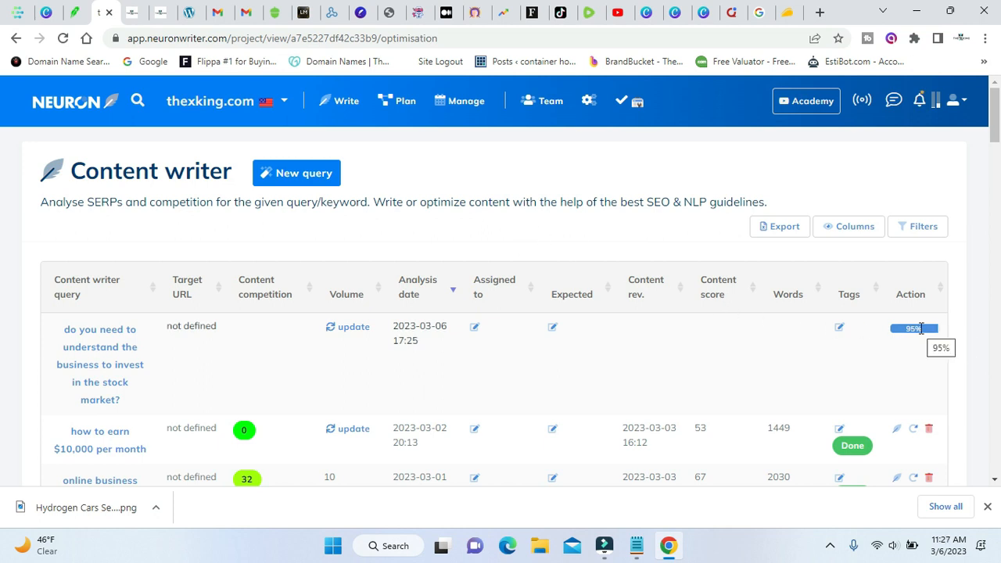
click(101, 346)
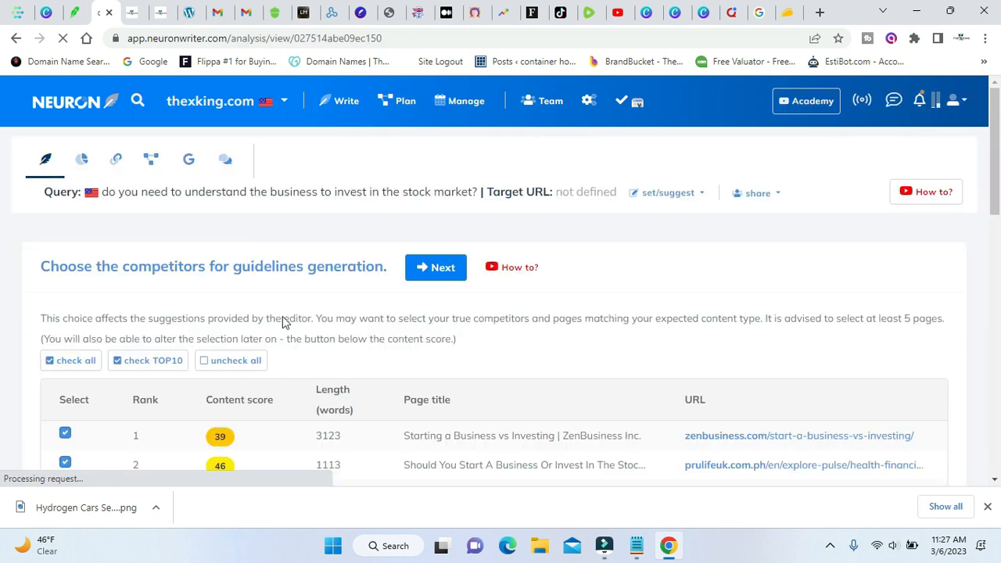
scroll(274, 336, down, 2)
scroll(250, 360, down, 2)
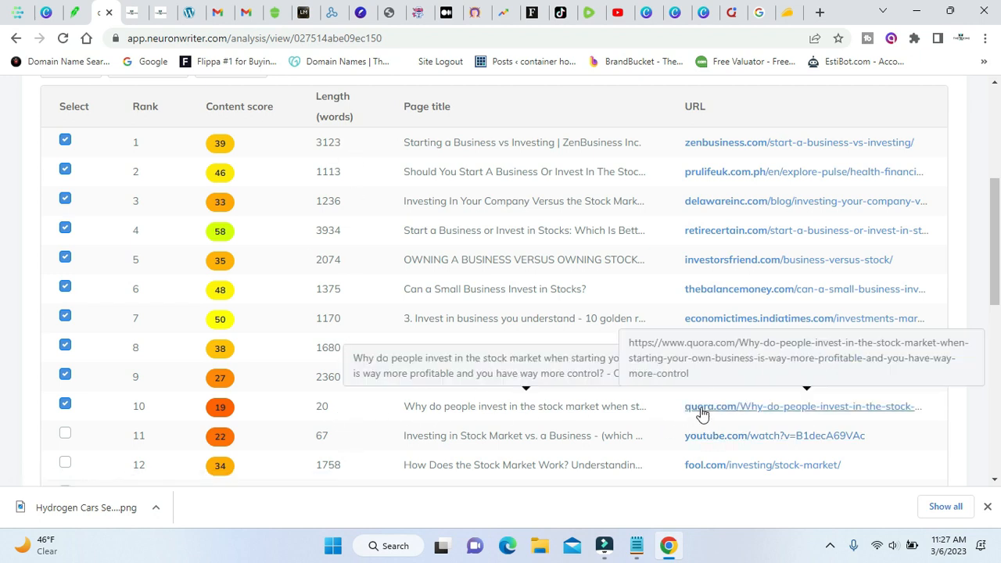
Exclude the quora.com page and include the fool.com page as competitors, and generate the content guidelines.
click(65, 404)
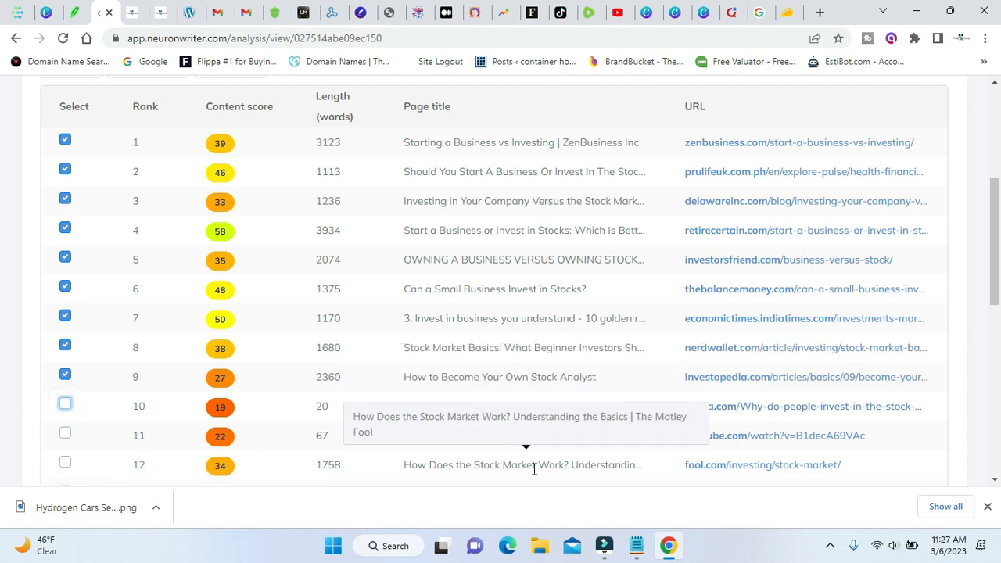
click(65, 463)
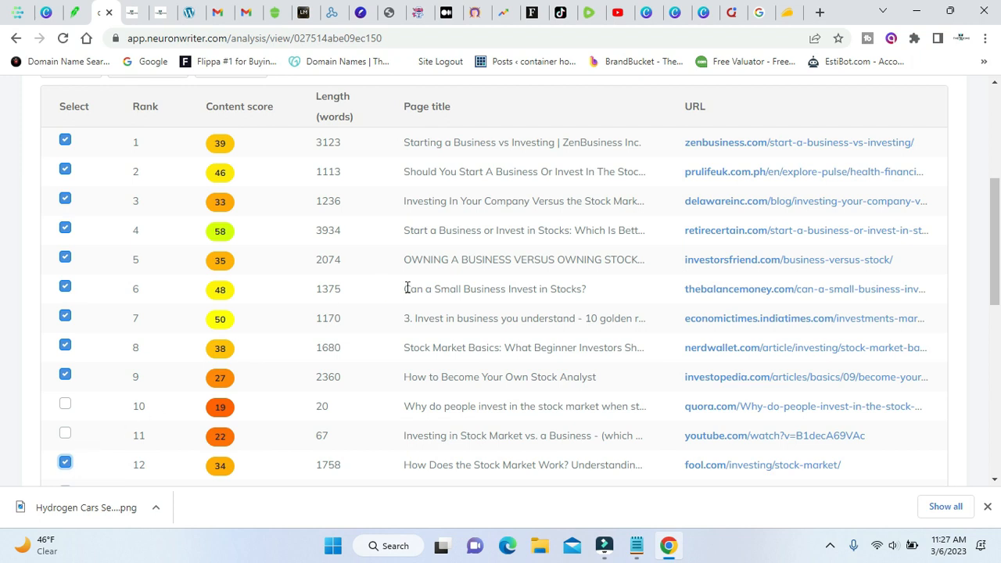
scroll(544, 305, up, 3)
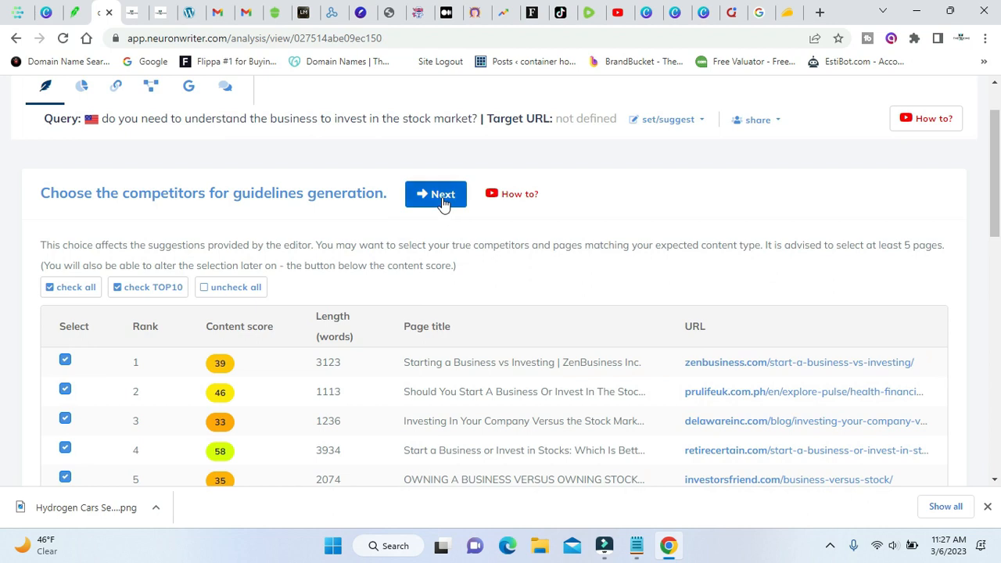
click(442, 197)
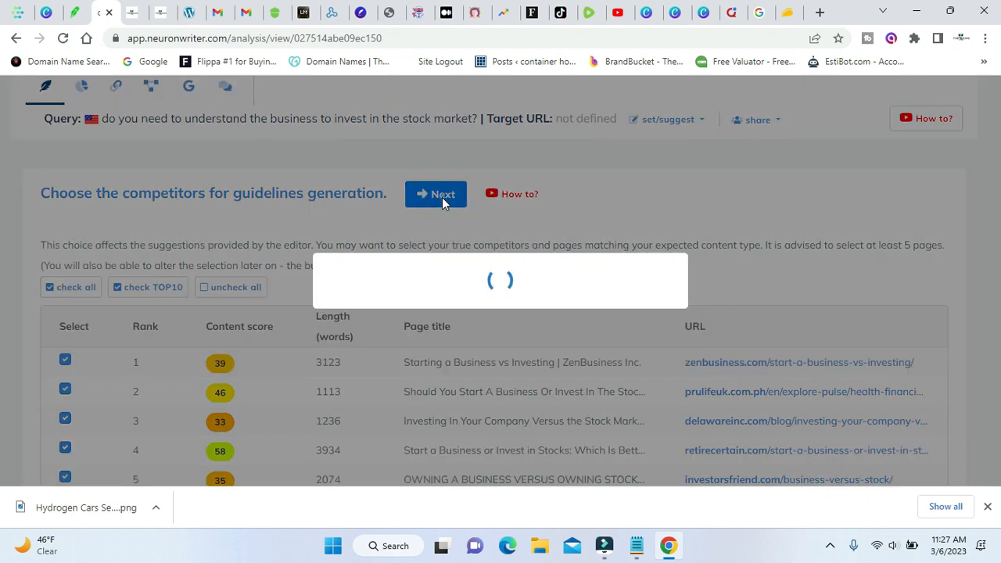
Copy the web address of the stock market blog post.
click(135, 12)
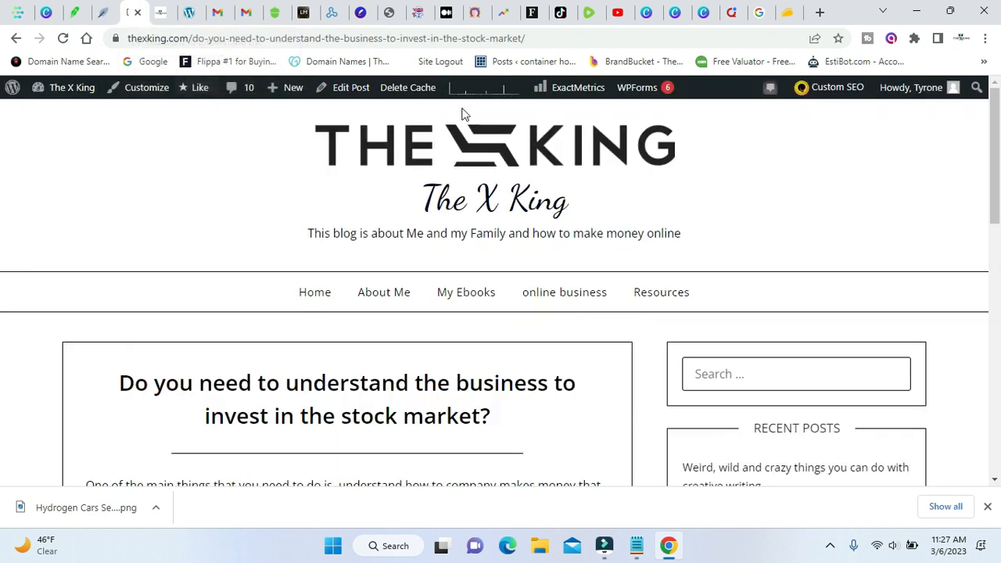
click(429, 39)
right_click(428, 40)
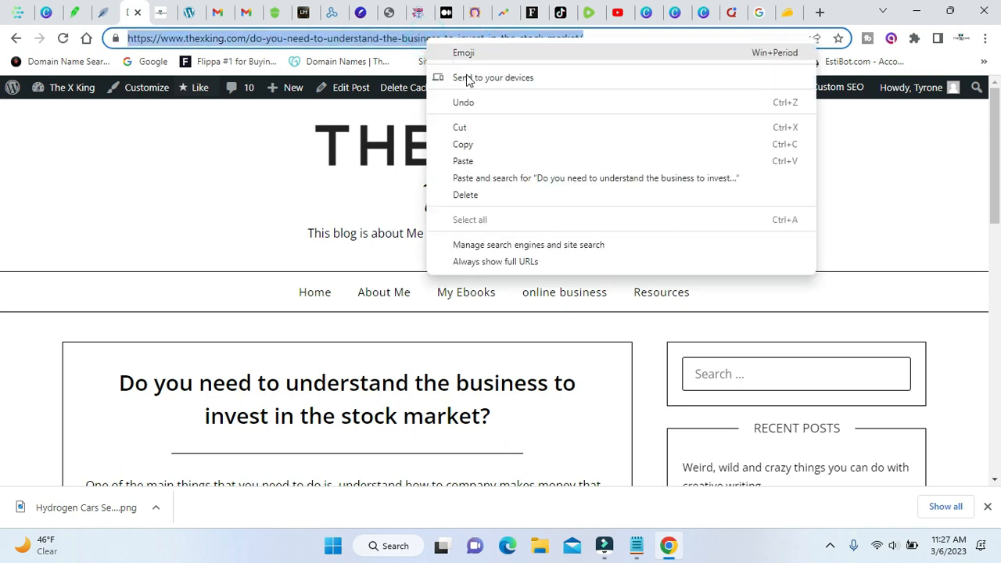
click(488, 144)
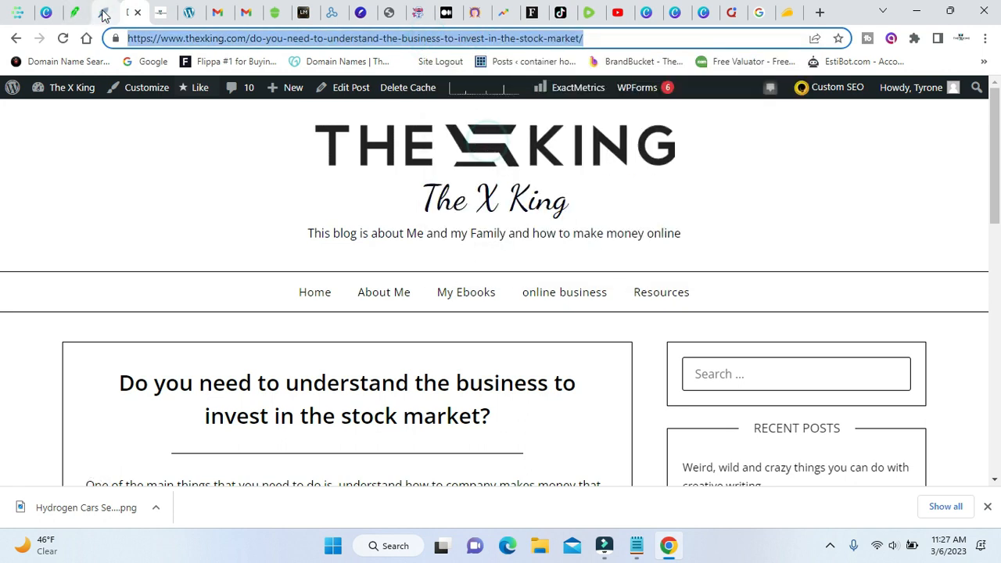
Auto-import the article text into the NeuronWriter content editor from the copied blog post URL.
click(102, 12)
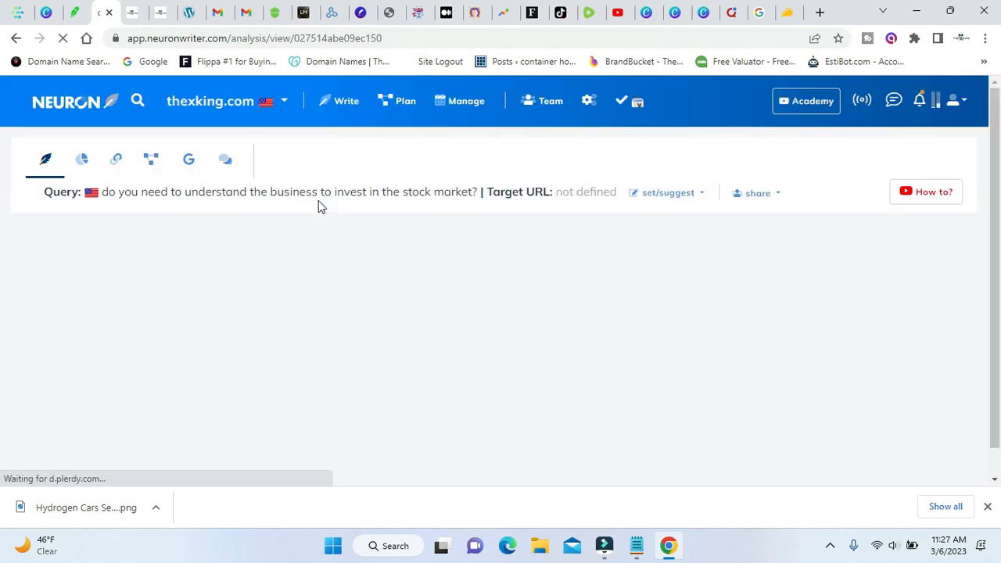
scroll(319, 200, down, 1)
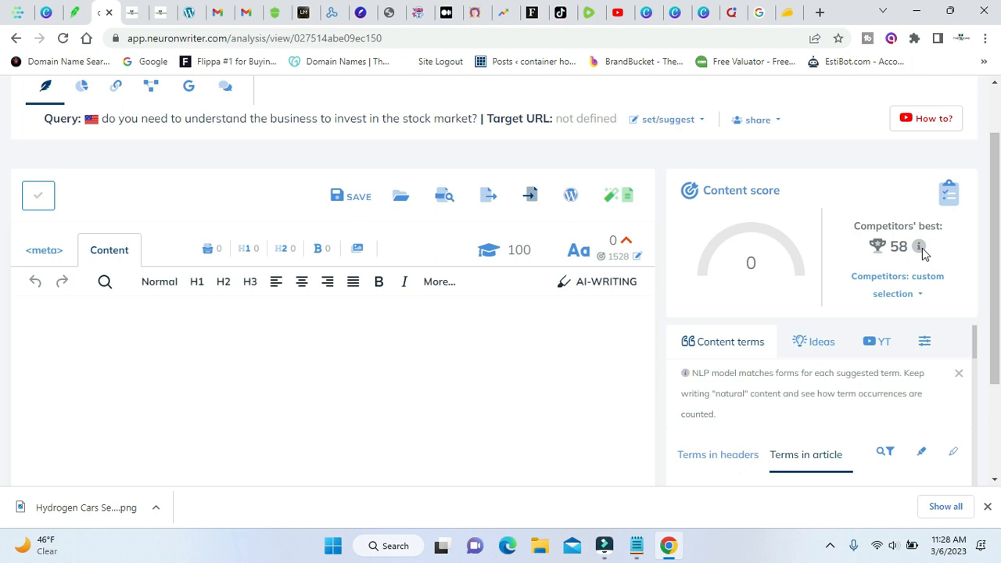
click(525, 196)
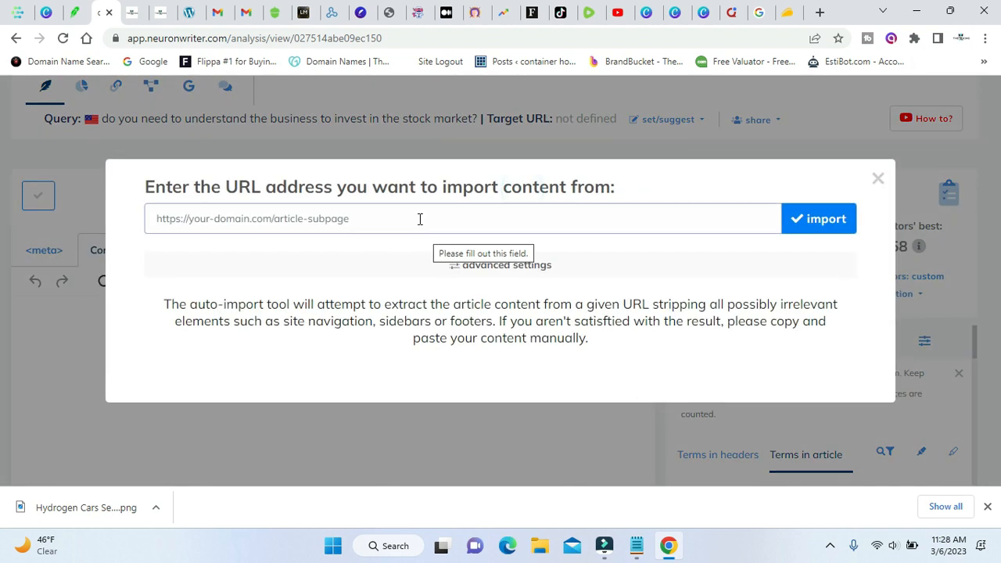
right_click(328, 216)
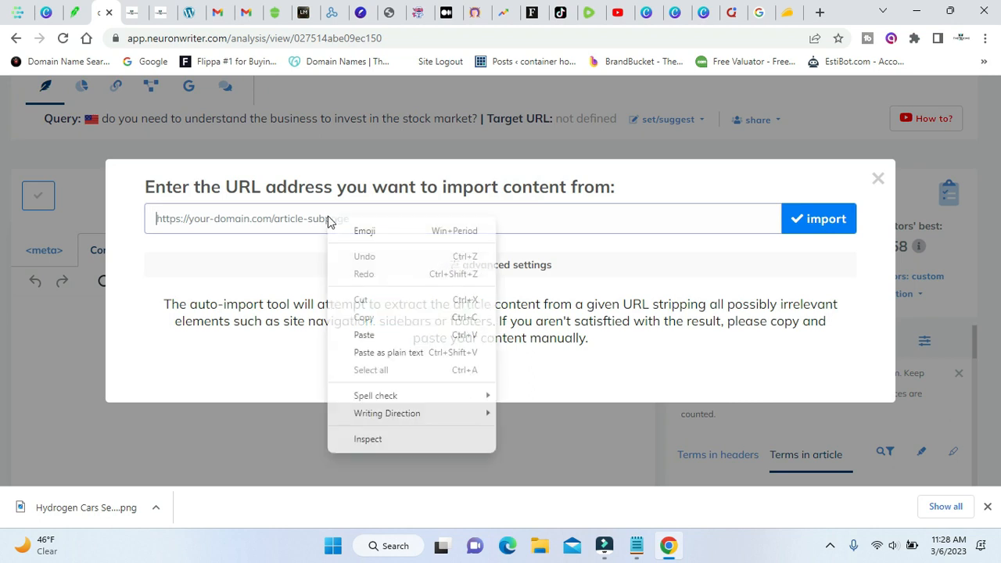
click(413, 333)
click(799, 219)
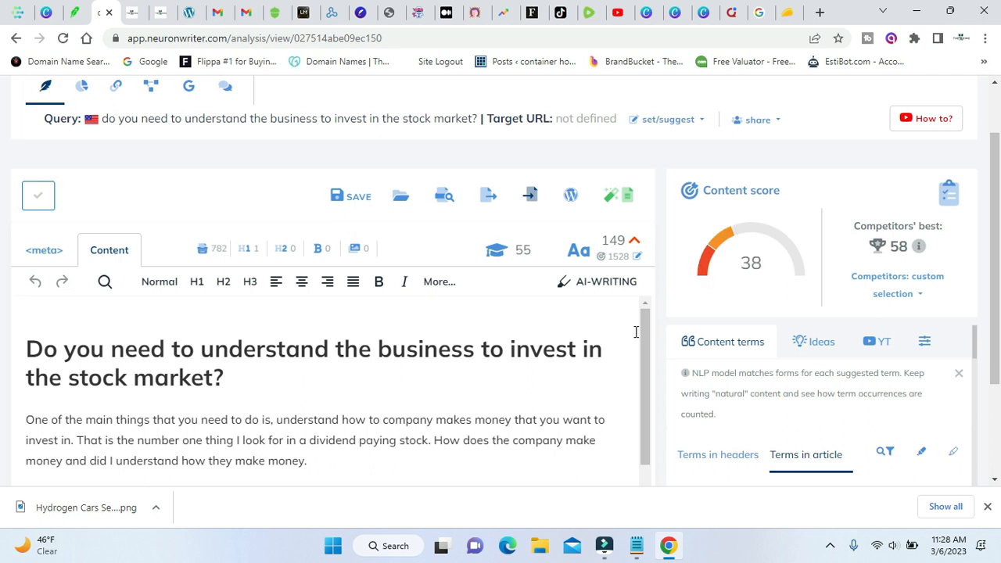
Check the imported article and copy its main heading from the editor.
mouse_move(922, 249)
scroll(390, 399, down, 2)
scroll(583, 379, down, 2)
scroll(584, 379, up, 4)
triple_click(354, 350)
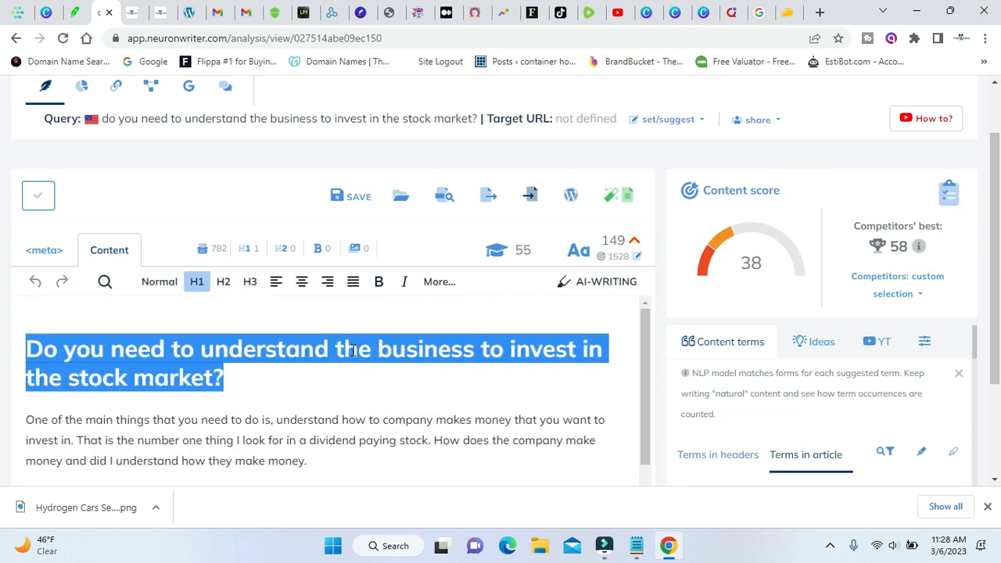
right_click(354, 349)
click(417, 153)
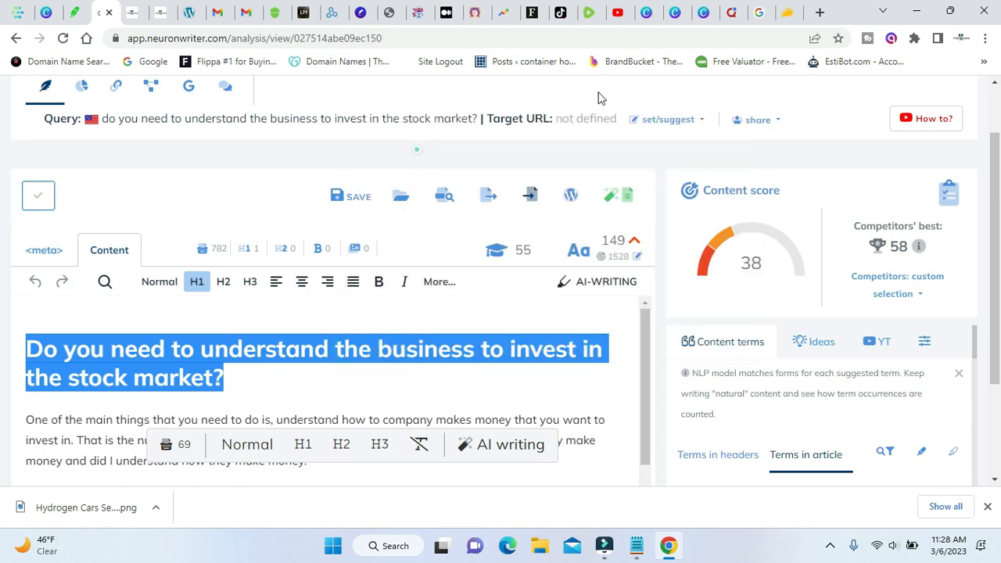
Search Google for "Do you need to understand the business to invest in the stock market?" and examine the ranking pages.
click(761, 12)
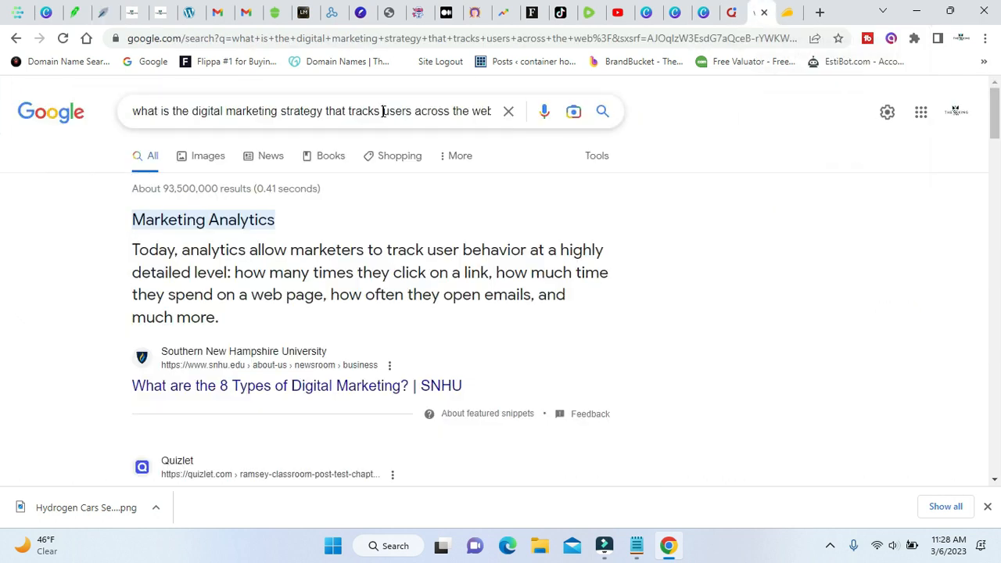
triple_click(383, 110)
right_click(383, 110)
click(419, 188)
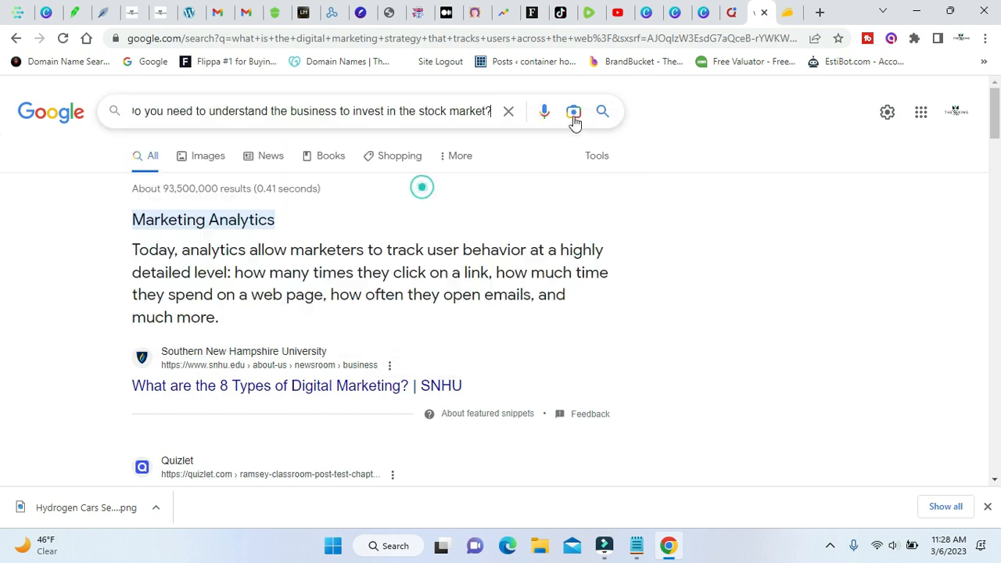
click(600, 112)
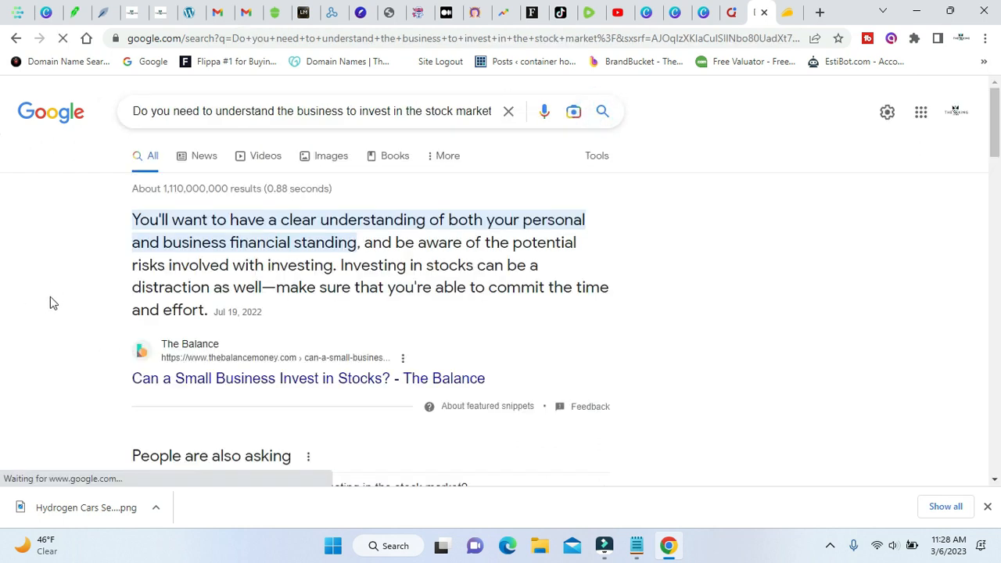
scroll(76, 304, down, 5)
scroll(79, 309, down, 8)
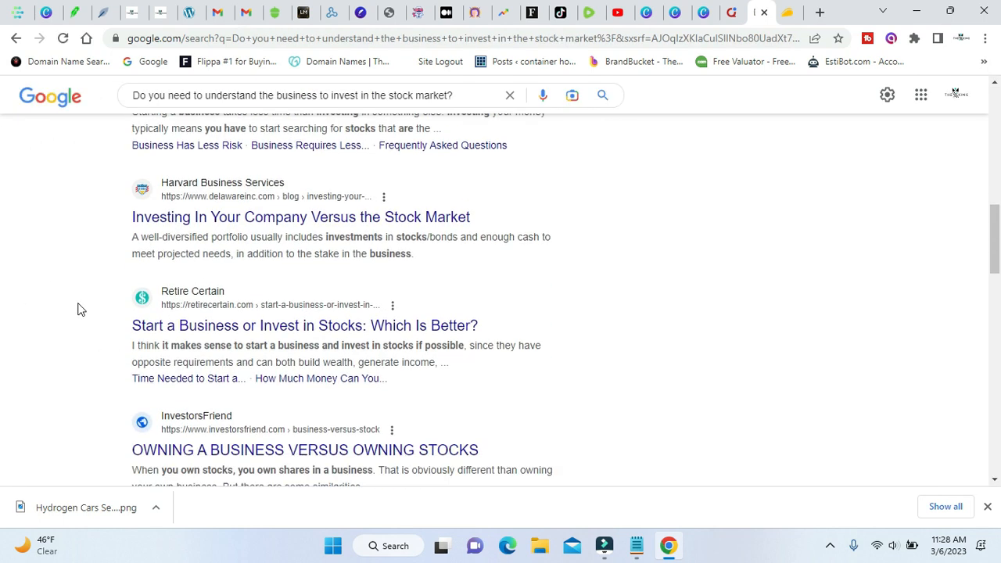
scroll(77, 309, down, 5)
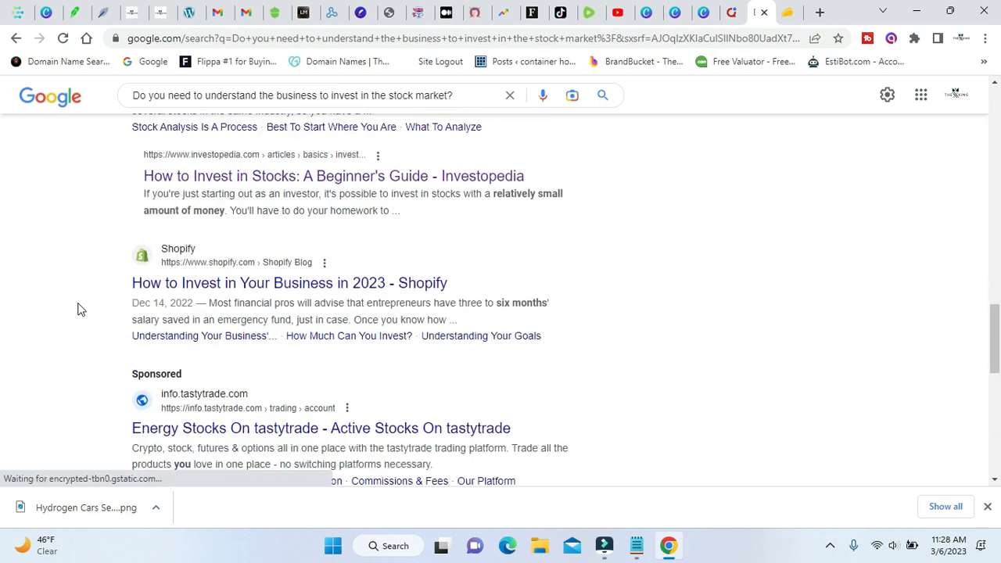
scroll(77, 309, up, 1)
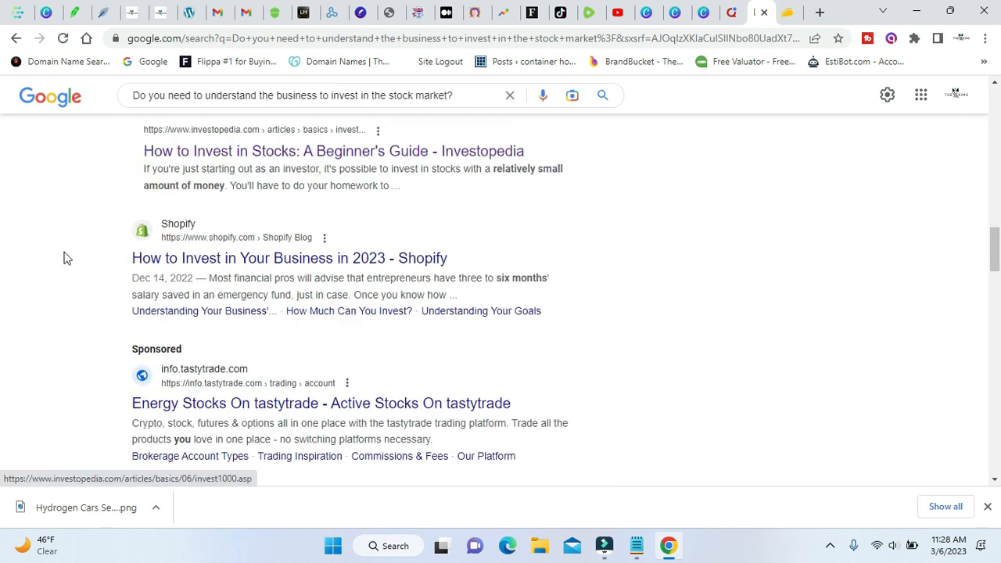
scroll(85, 232, down, 11)
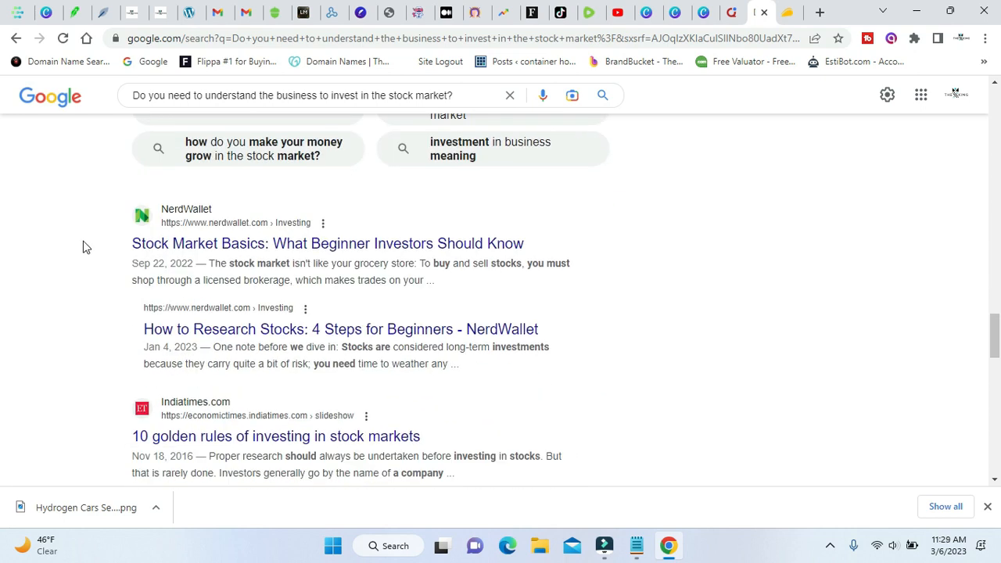
scroll(86, 248, up, 10)
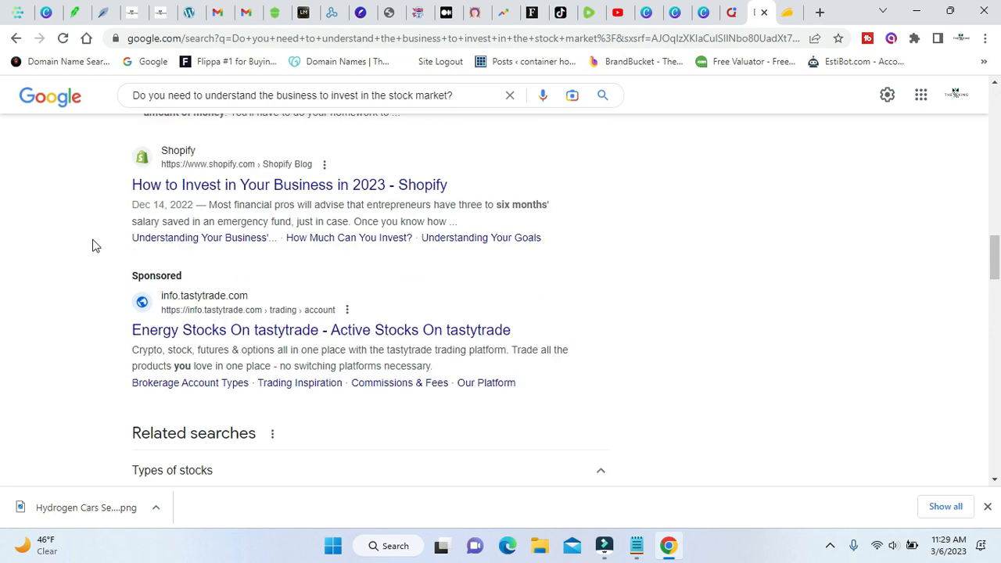
Look through the Google results for the stock market question to see whether the blog post ranks among them.
scroll(92, 246, up, 4)
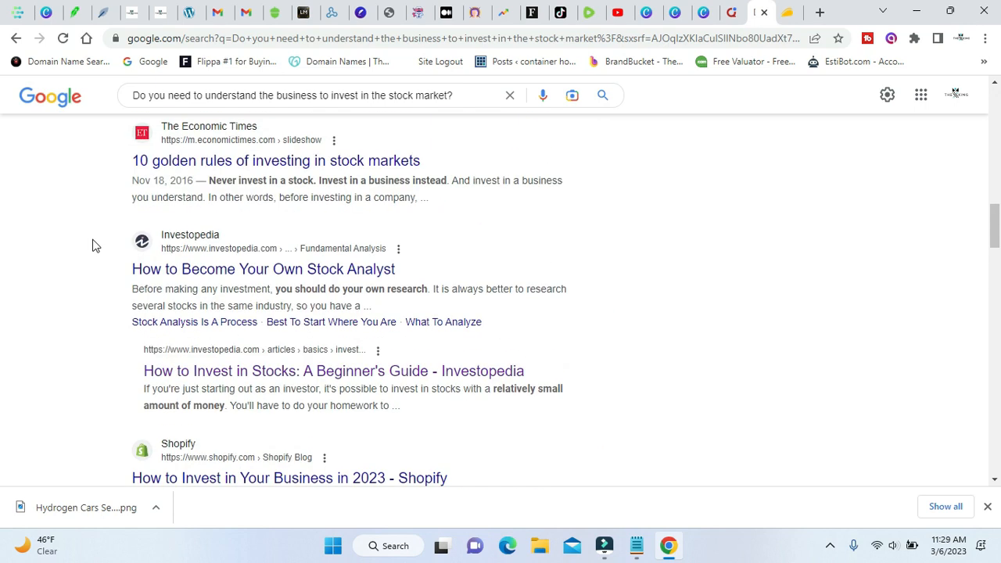
scroll(94, 248, up, 3)
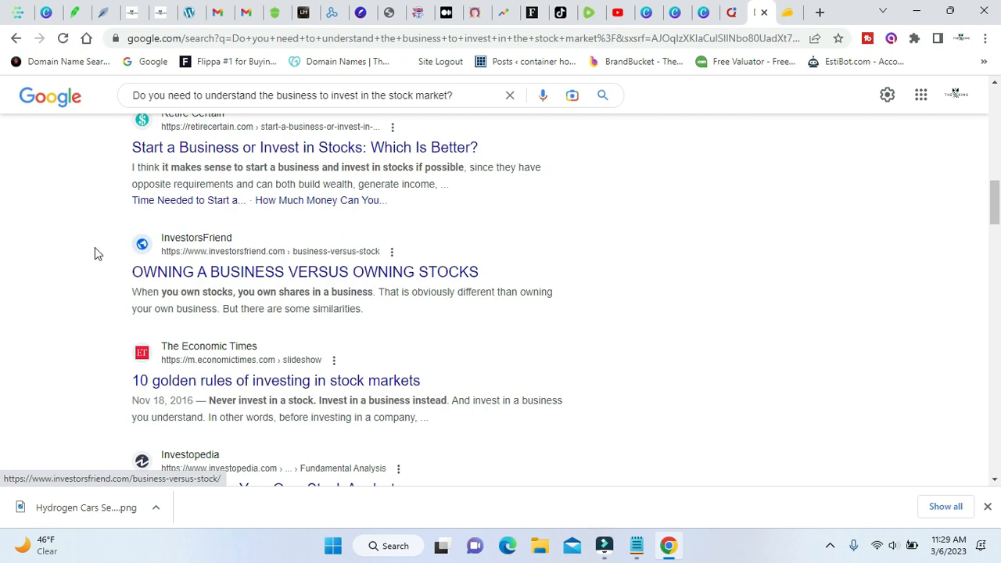
scroll(67, 311, down, 10)
scroll(68, 310, down, 14)
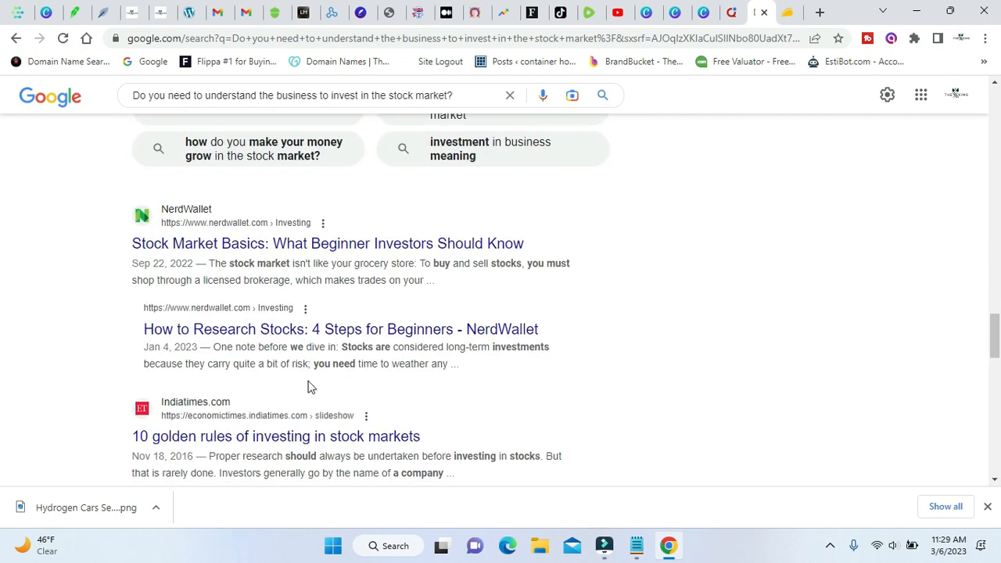
scroll(299, 374, down, 4)
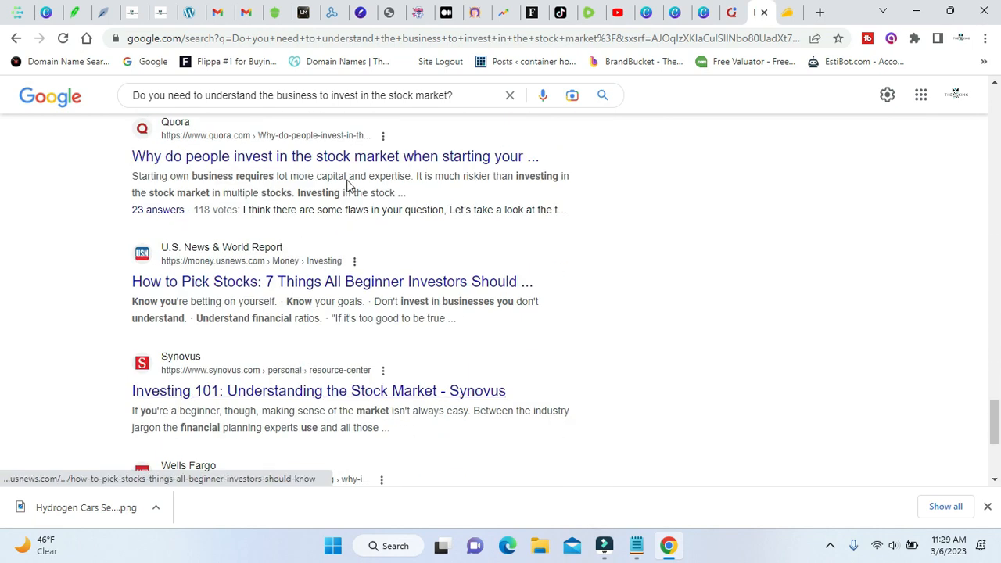
scroll(76, 286, up, 2)
scroll(120, 324, down, 7)
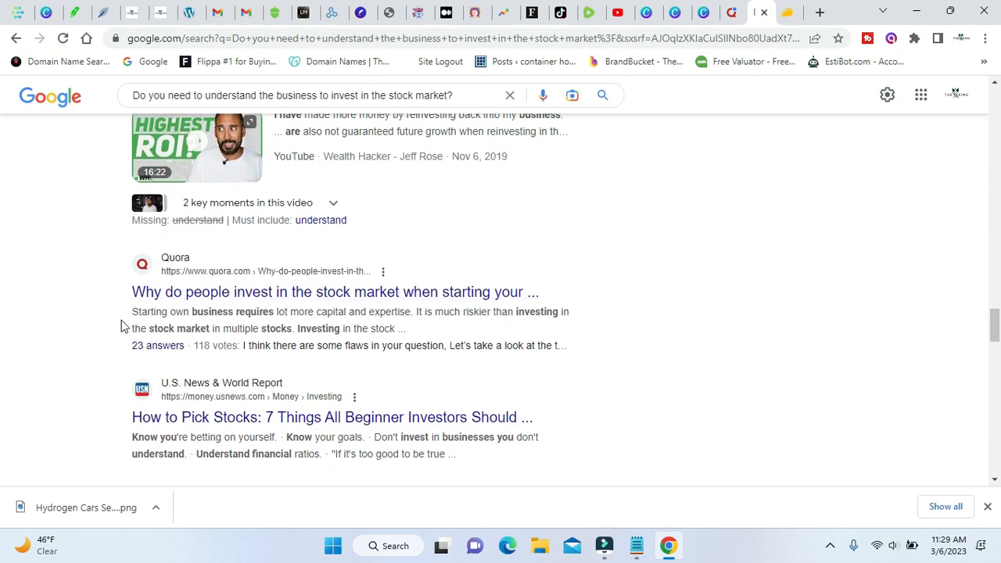
scroll(122, 326, down, 12)
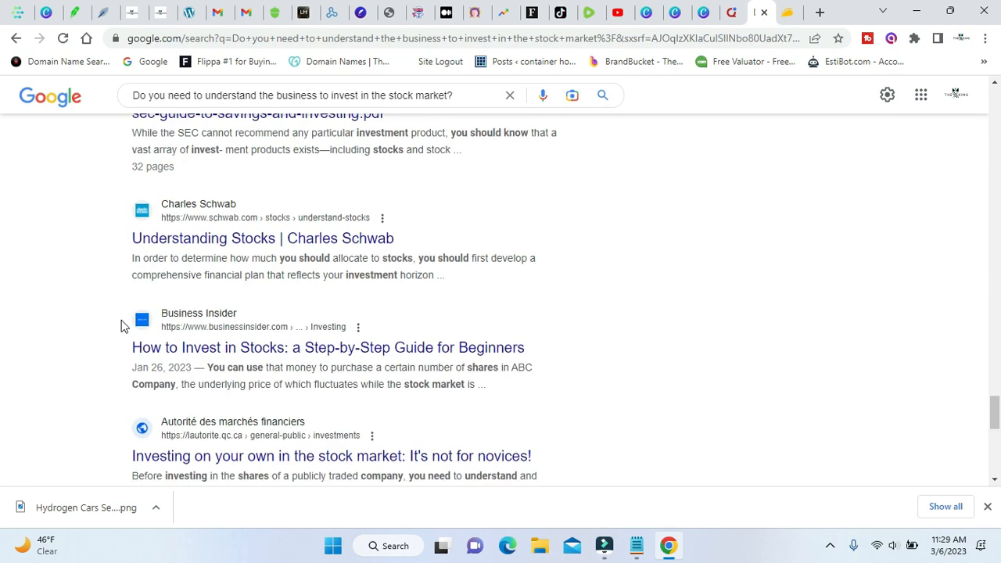
scroll(121, 326, down, 9)
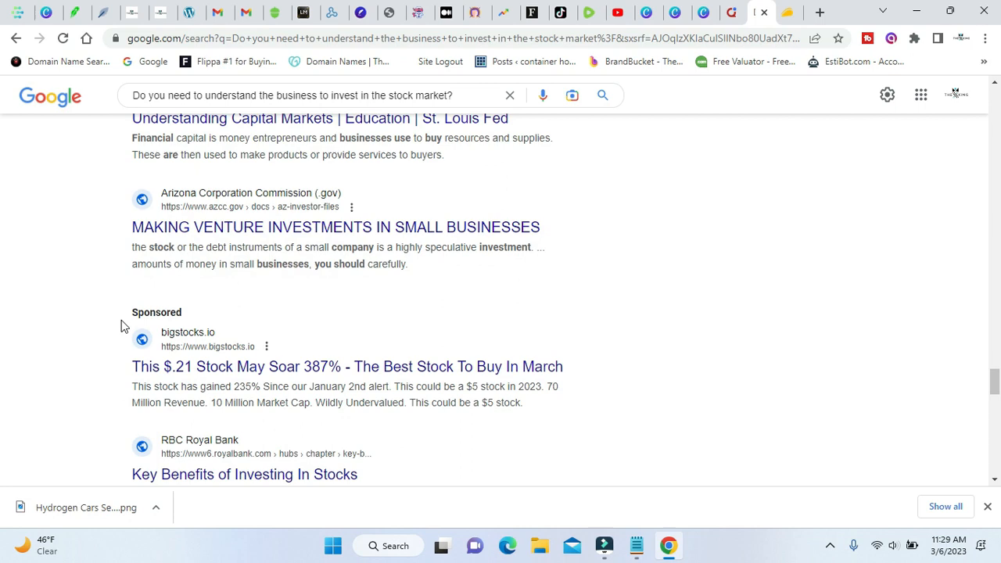
scroll(34, 292, down, 10)
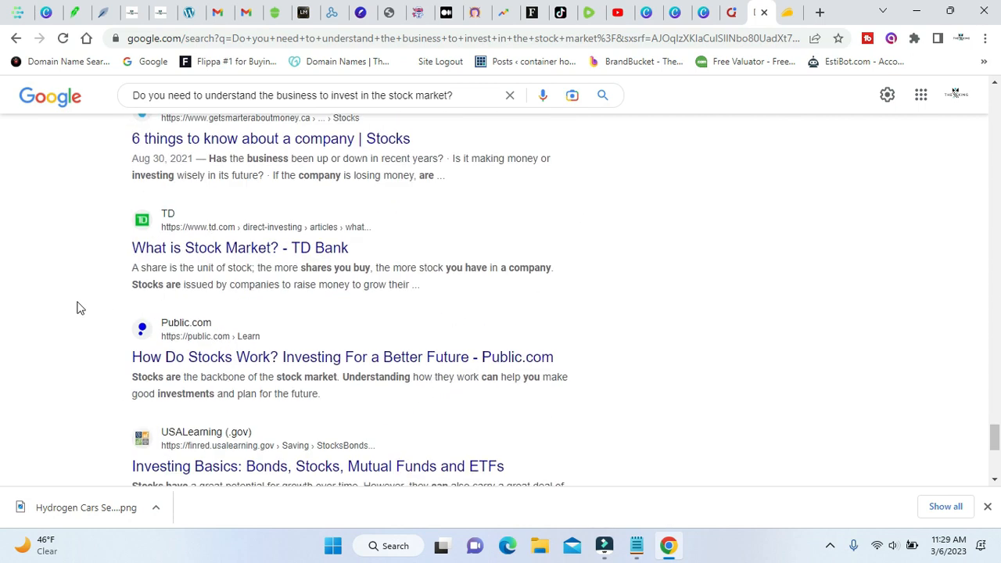
scroll(81, 306, down, 11)
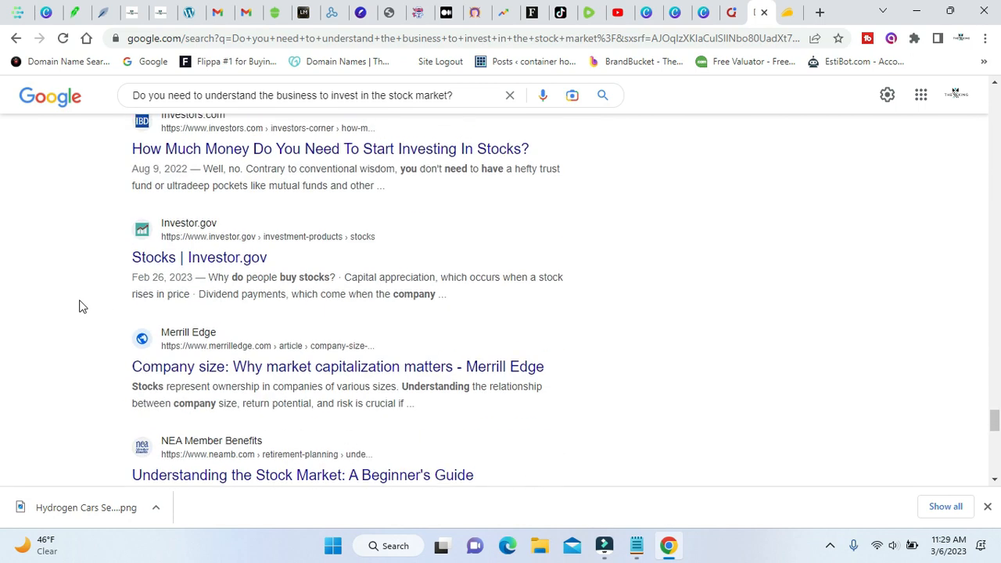
scroll(84, 306, down, 10)
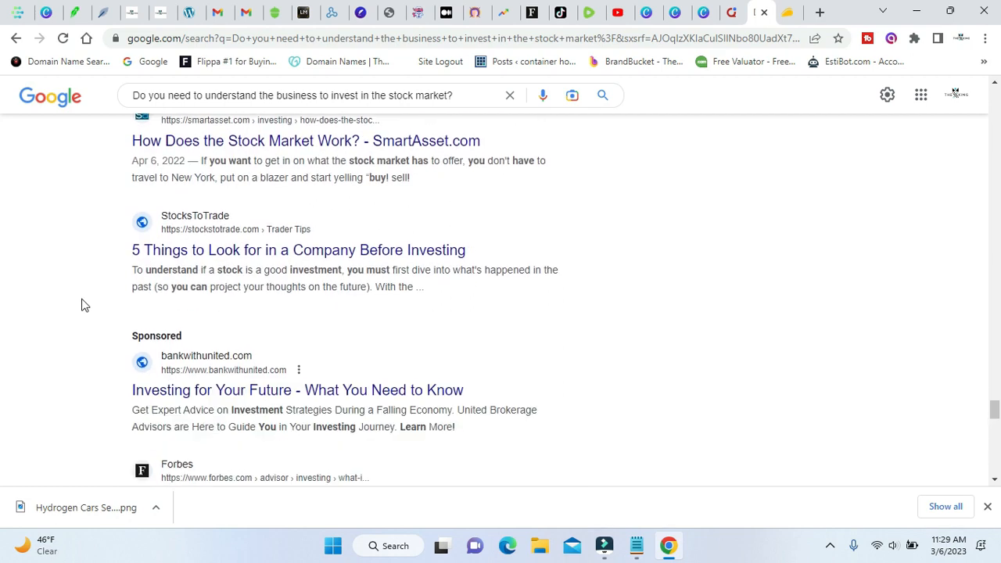
scroll(86, 302, down, 8)
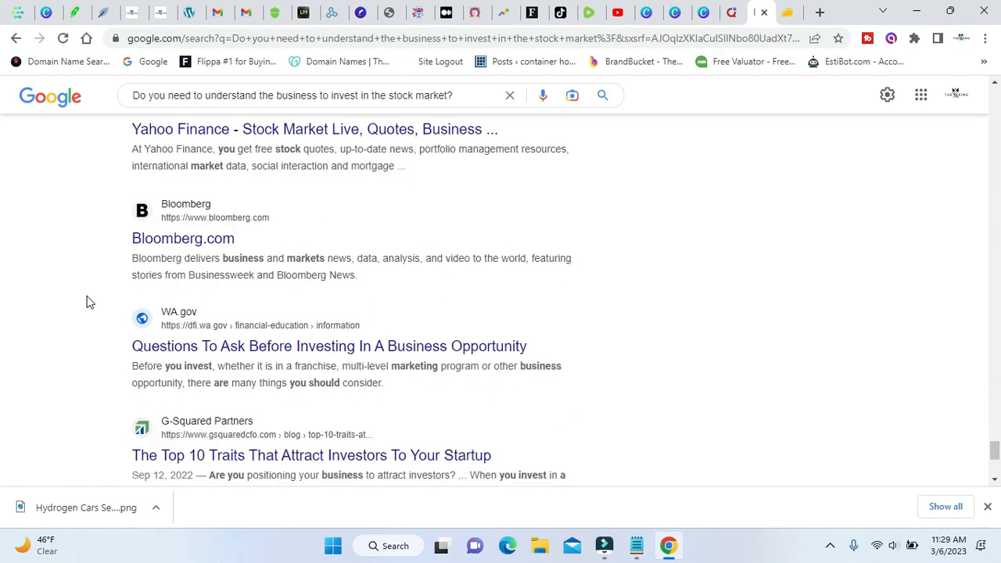
Load two further batches of Google results and check them for the blog post.
click(373, 363)
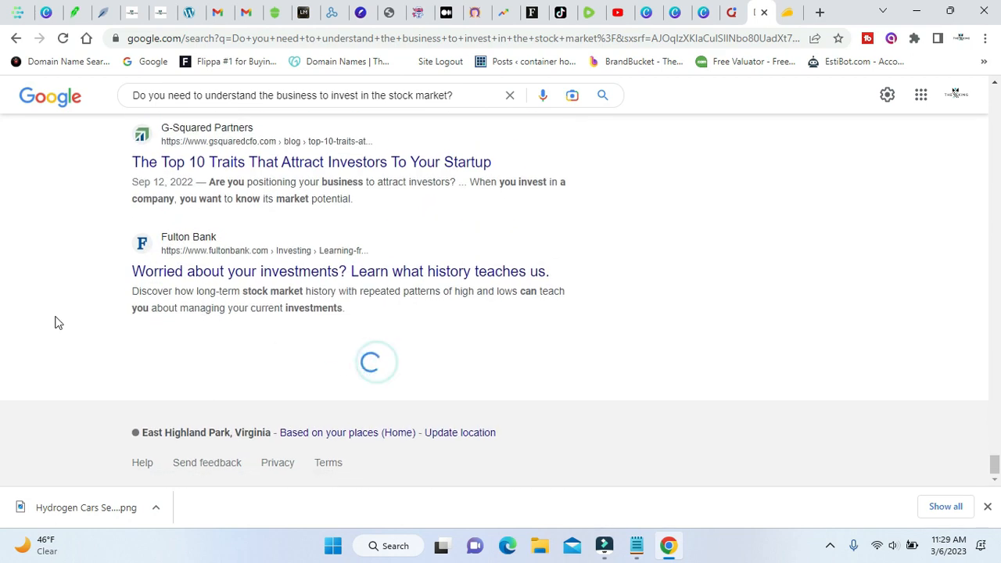
scroll(78, 323, down, 3)
scroll(79, 323, down, 10)
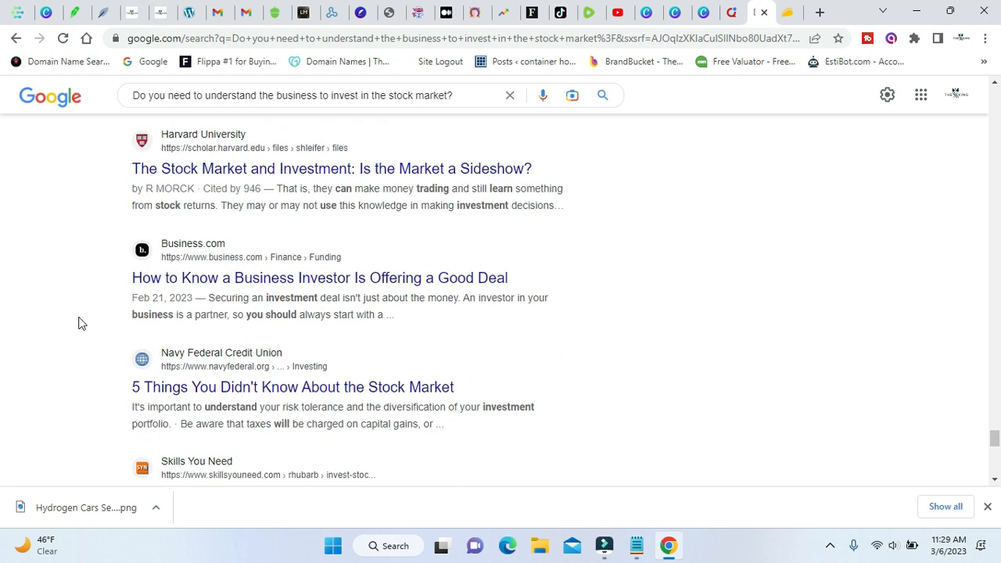
scroll(79, 322, down, 2)
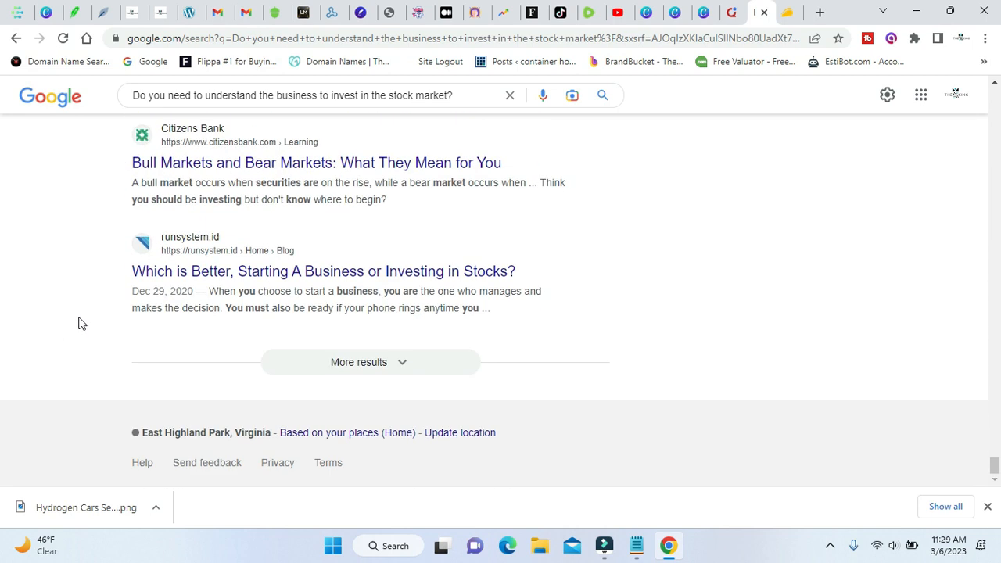
click(402, 364)
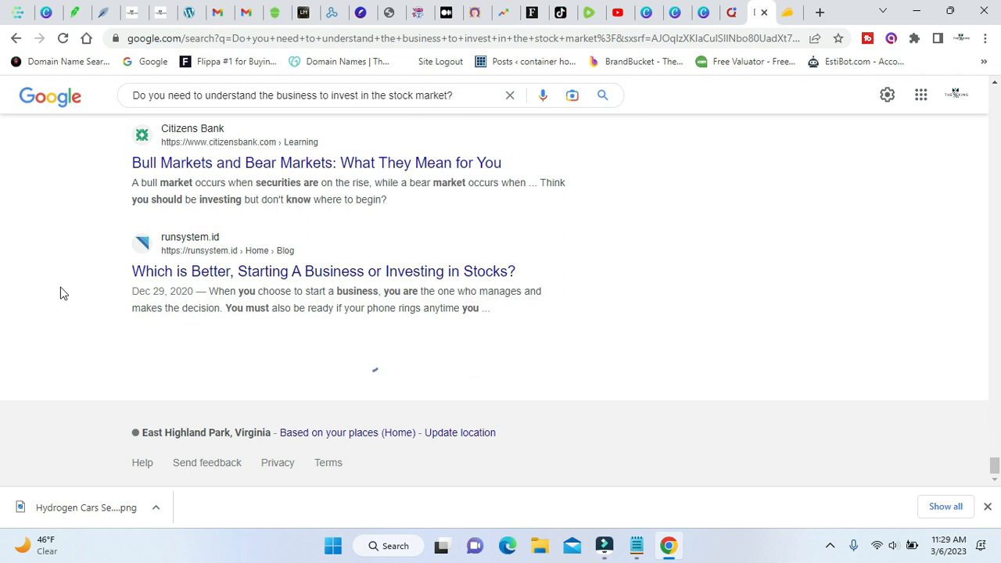
scroll(68, 291, down, 8)
scroll(67, 292, down, 6)
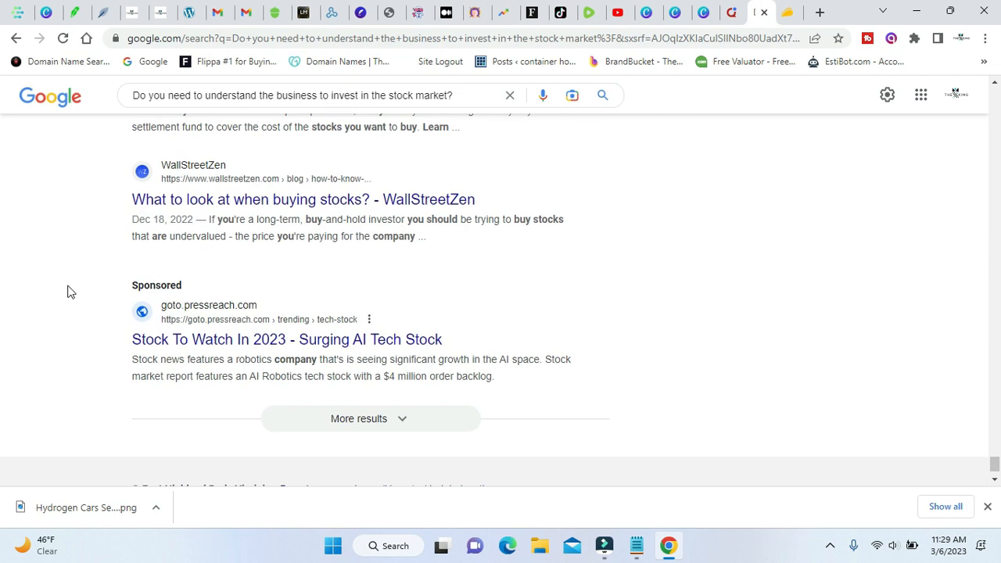
scroll(78, 289, down, 1)
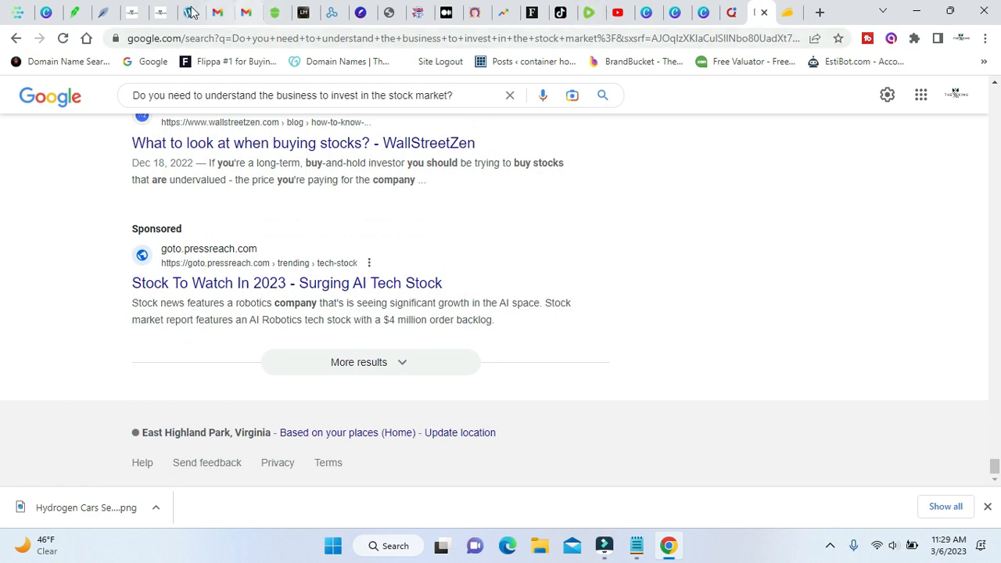
Return to NeuronWriter and review the article's content, meta title and meta description.
click(106, 11)
click(43, 249)
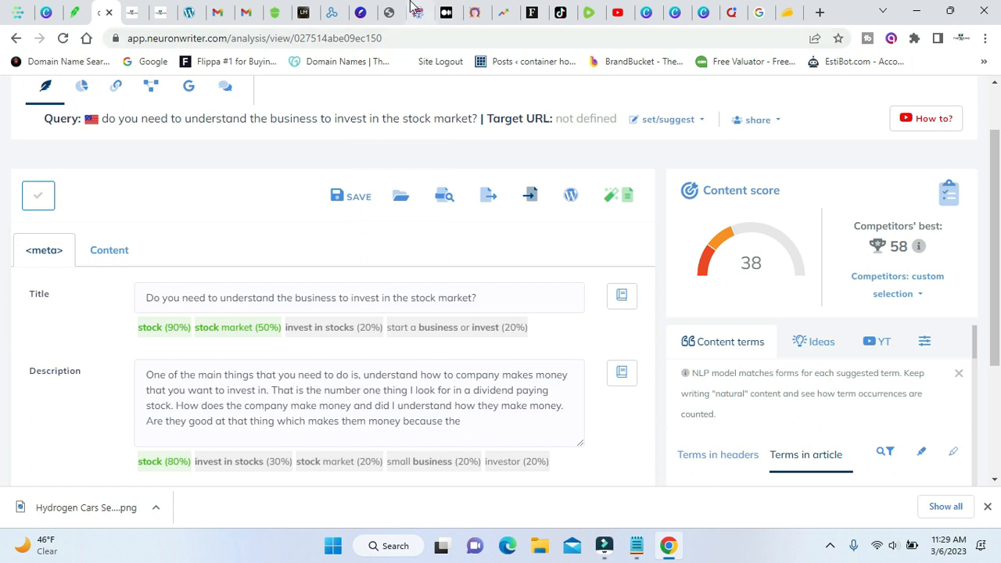
click(110, 249)
click(212, 368)
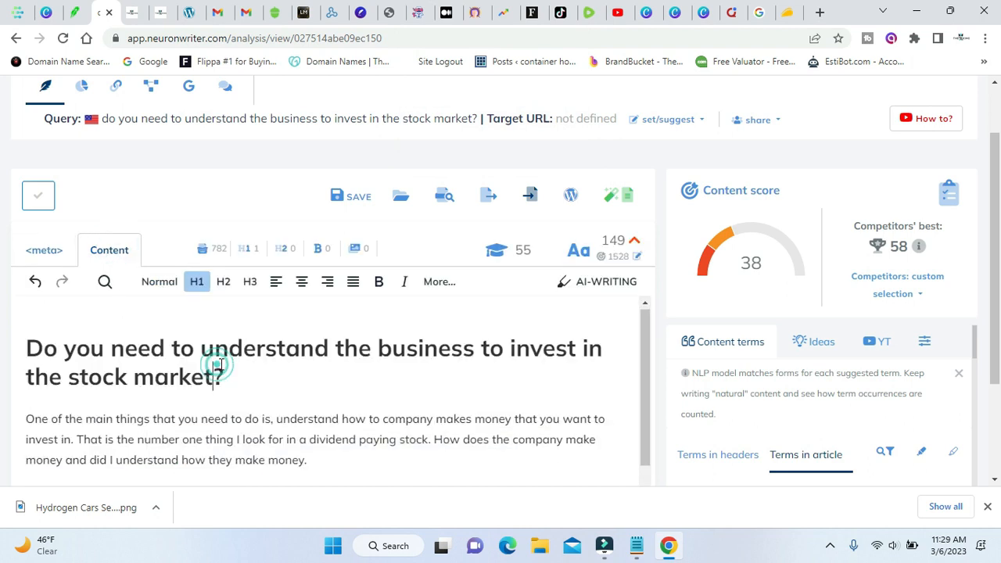
scroll(211, 366, down, 1)
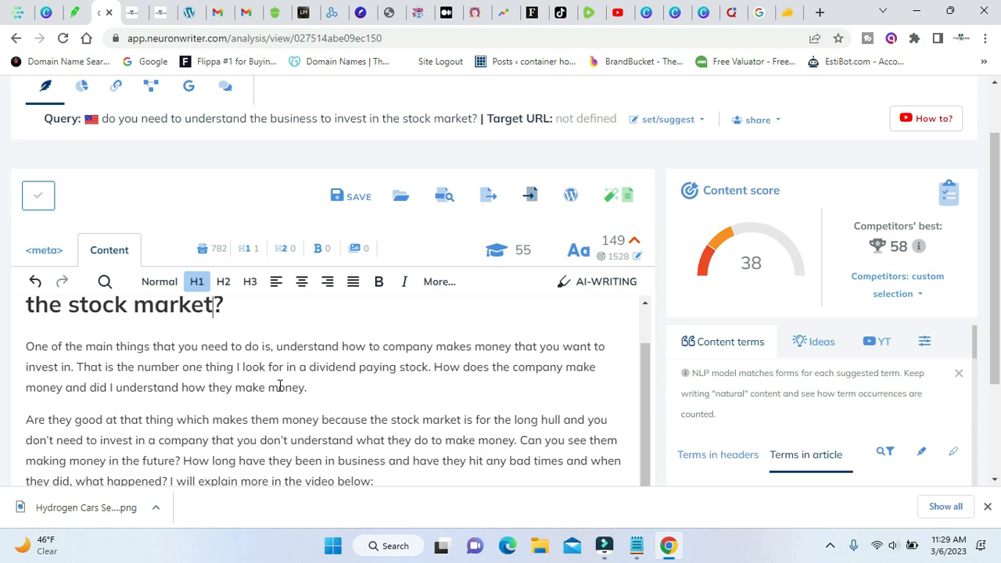
click(34, 250)
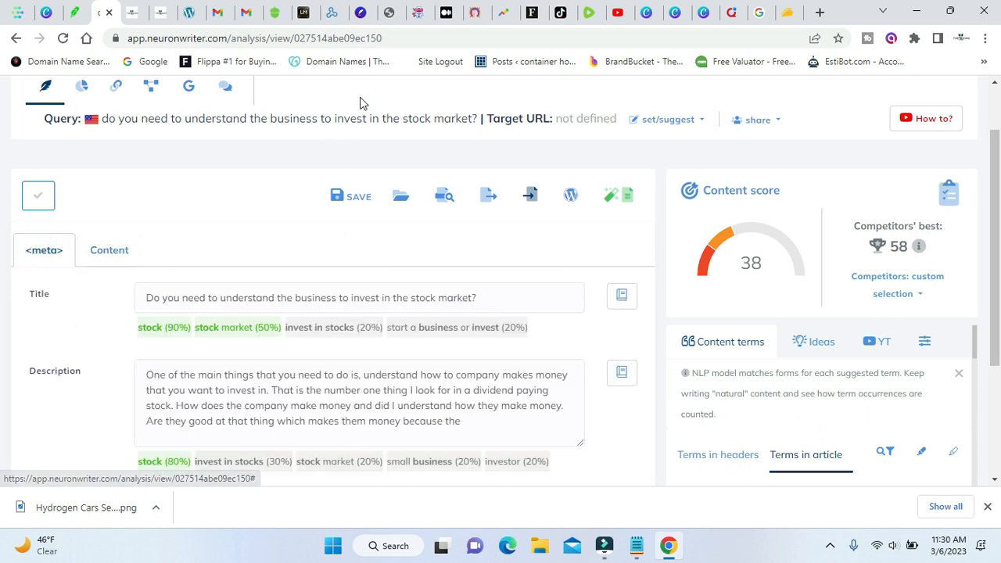
Switch to WordHero and open its SEO Descriptions writing tool.
click(417, 11)
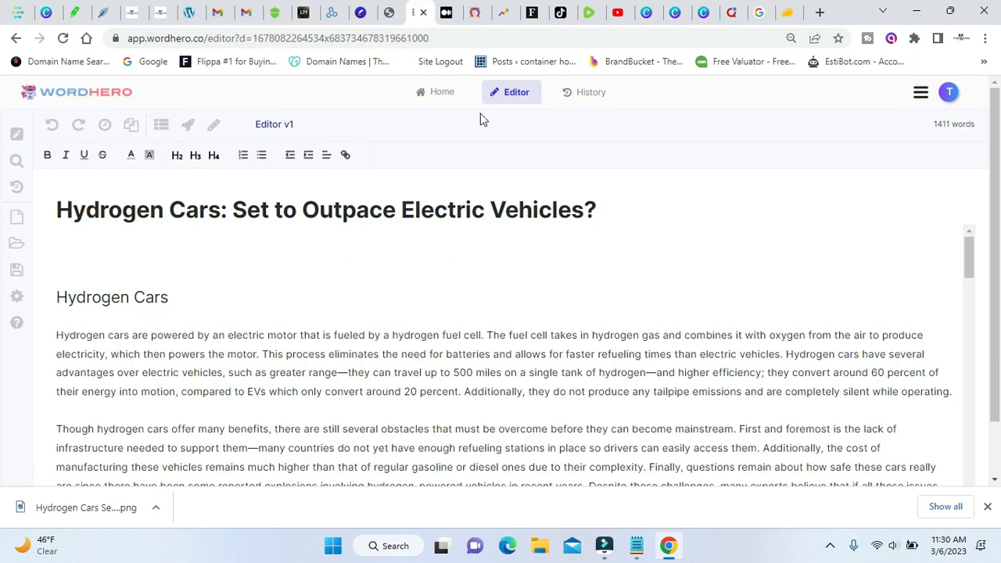
click(444, 94)
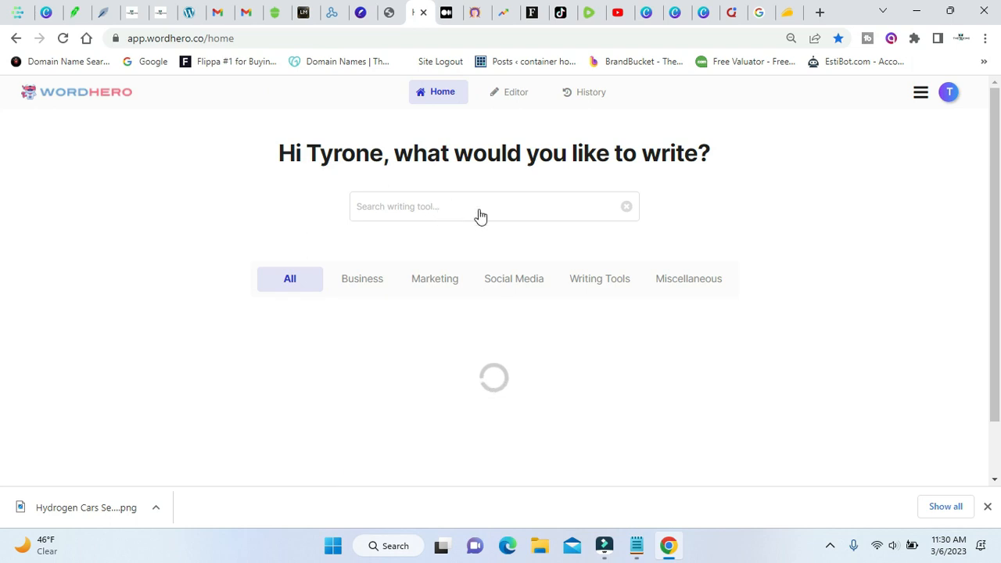
scroll(512, 240, down, 3)
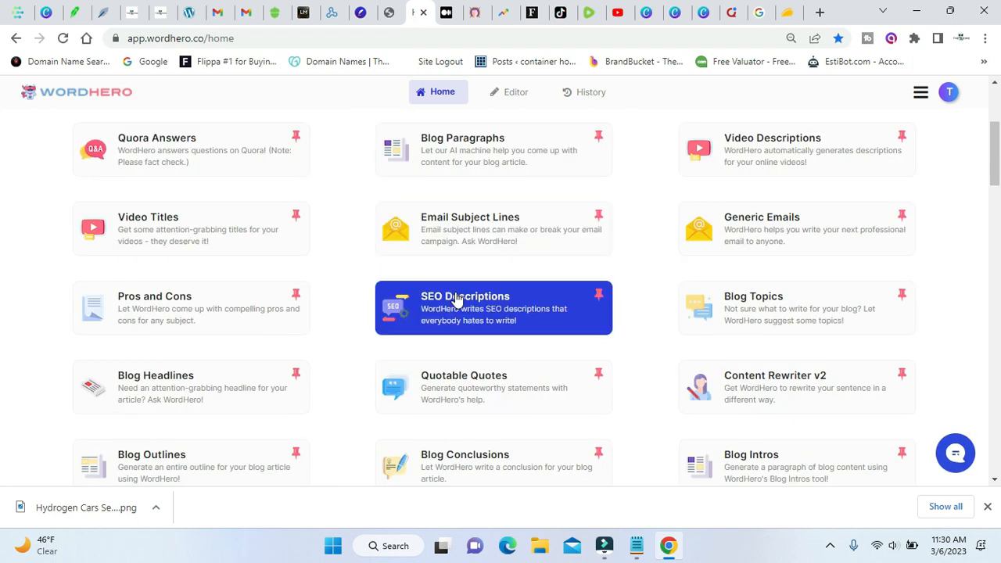
click(458, 301)
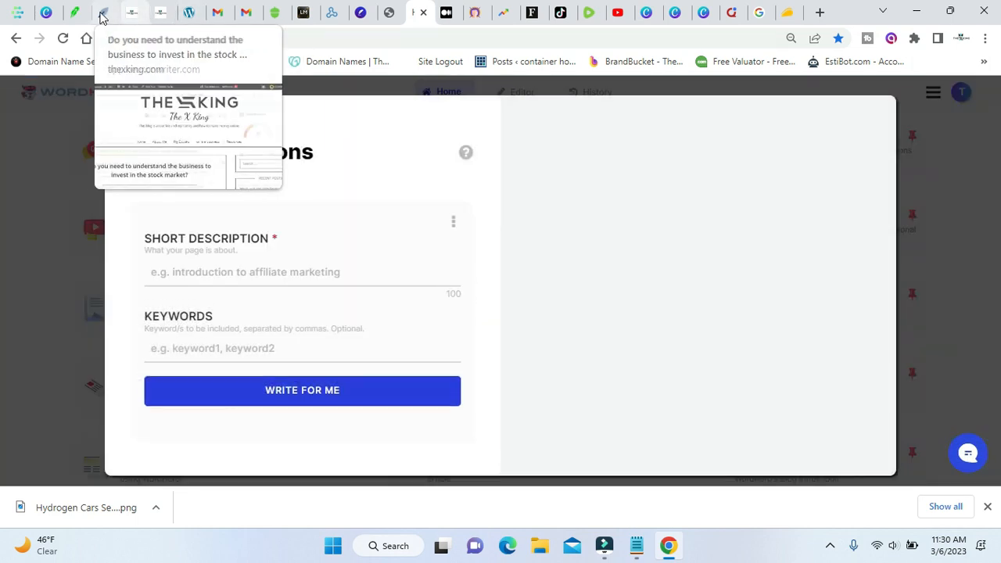
Copy the article's full meta title from NeuronWriter.
click(102, 14)
click(339, 297)
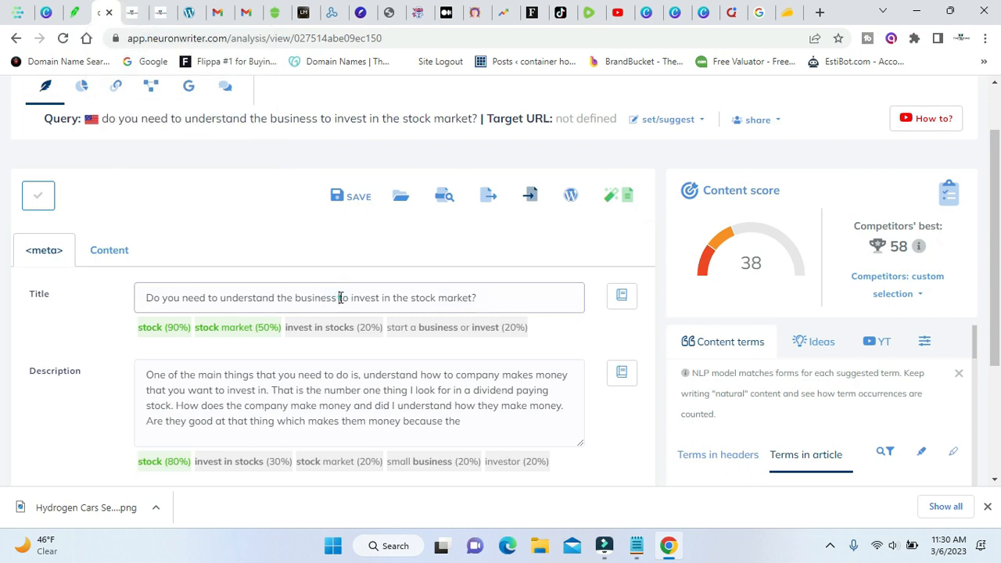
key(ctrl+a)
right_click(338, 296)
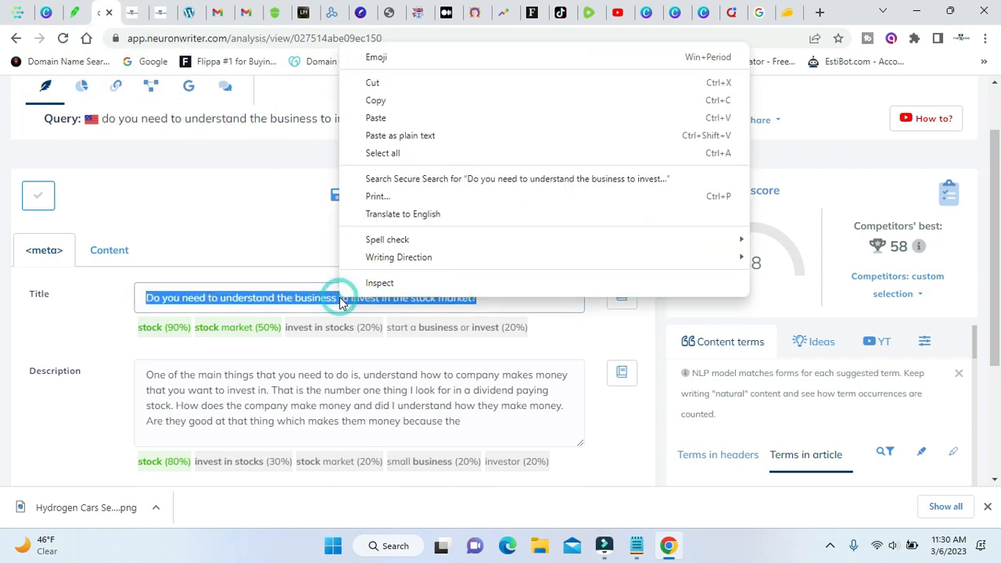
click(415, 102)
Generate SEO descriptions in WordHero with "Do you need to understand the business to invest in the stock market?" as the short description.
click(419, 12)
click(180, 269)
right_click(179, 267)
click(241, 387)
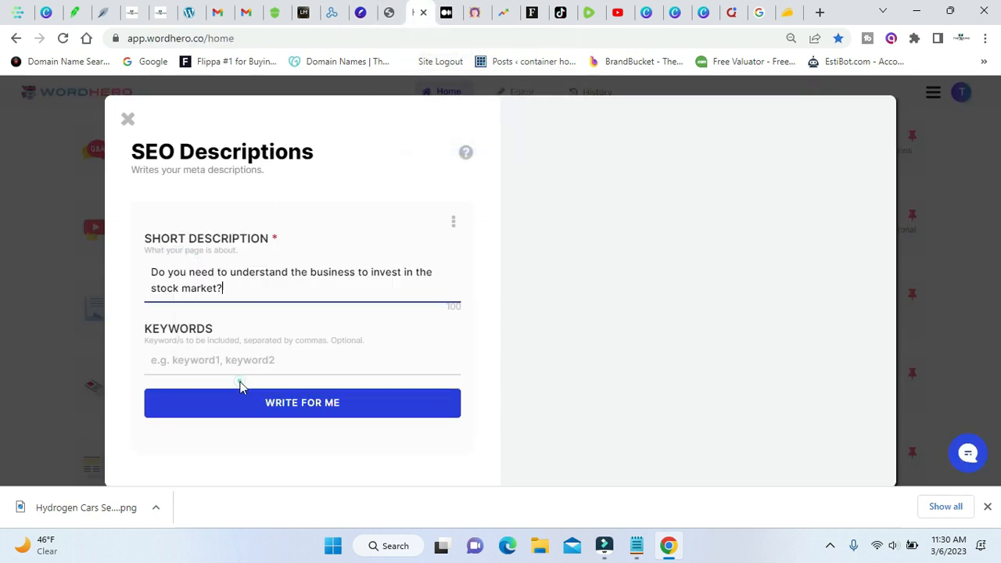
click(268, 403)
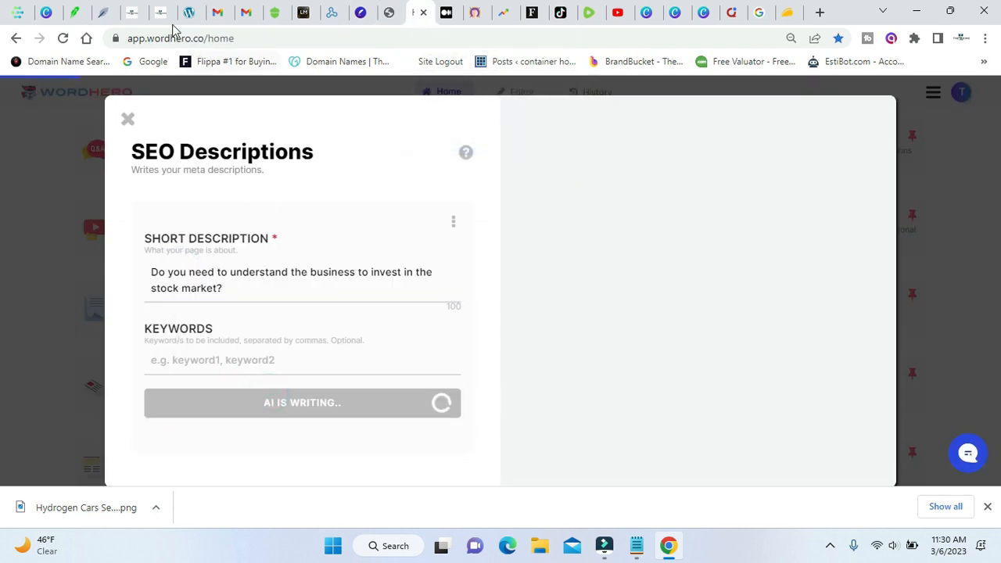
Bring NeuronWriter's meta description field into focus and move the WordHero browser tab close to the NeuronWriter tab.
click(102, 12)
scroll(250, 329, down, 2)
click(247, 298)
click(420, 13)
drag(420, 13, 162, 13)
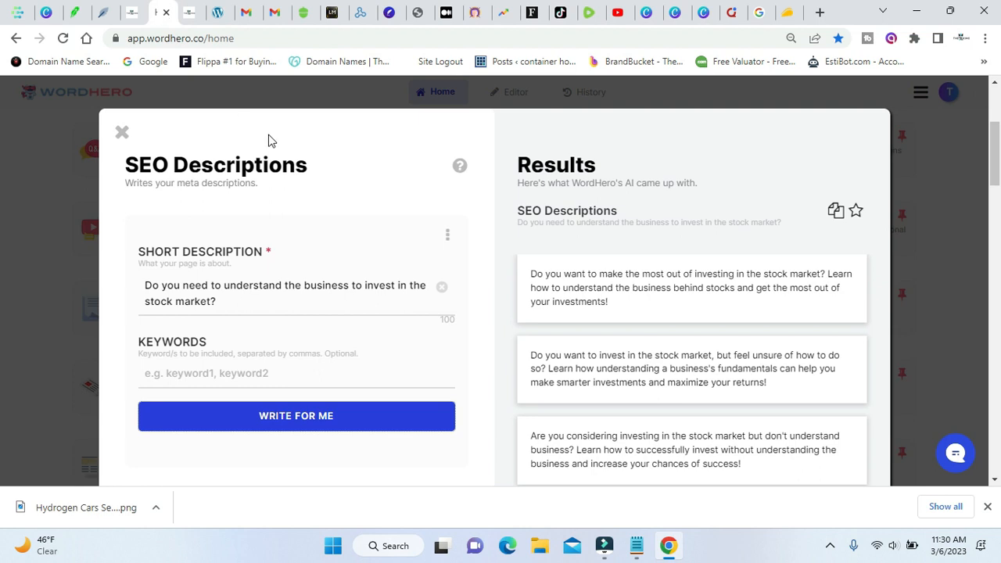
Replace NeuronWriter's meta description with WordHero's suggestion starting "Do you want to invest in the stock market, but feel unsure of how to do so?".
scroll(532, 235, down, 1)
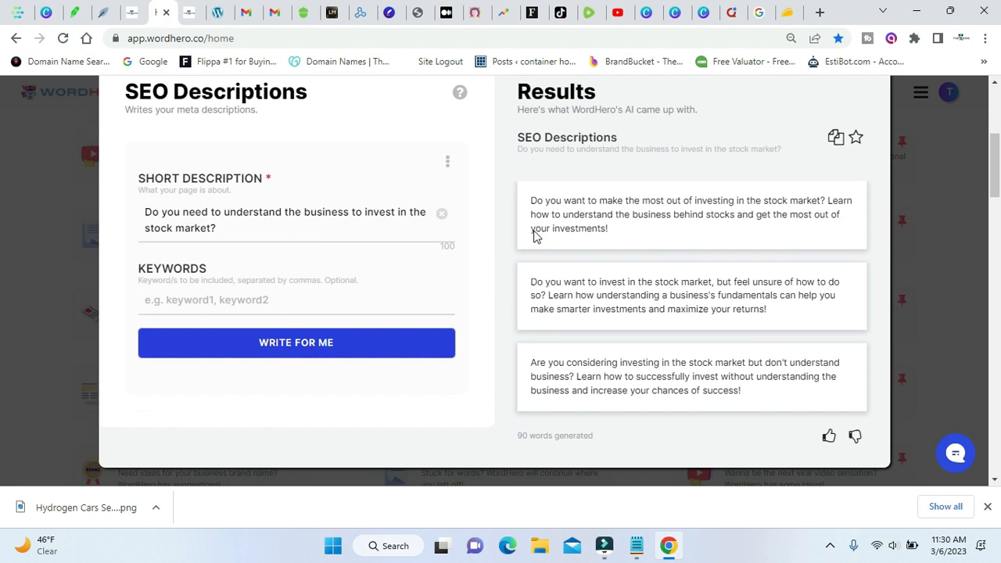
click(645, 295)
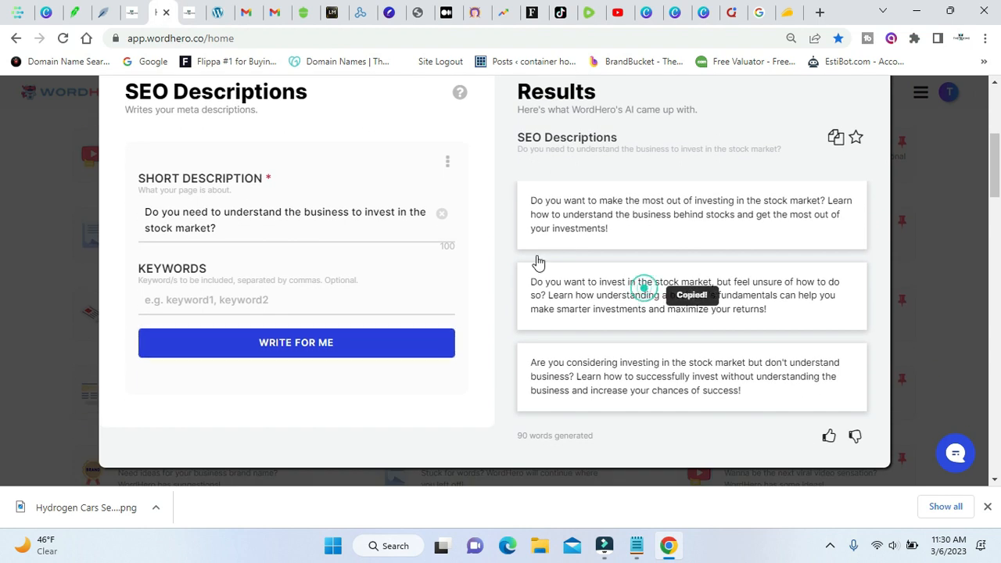
click(105, 13)
key(ctrl+a)
right_click(300, 242)
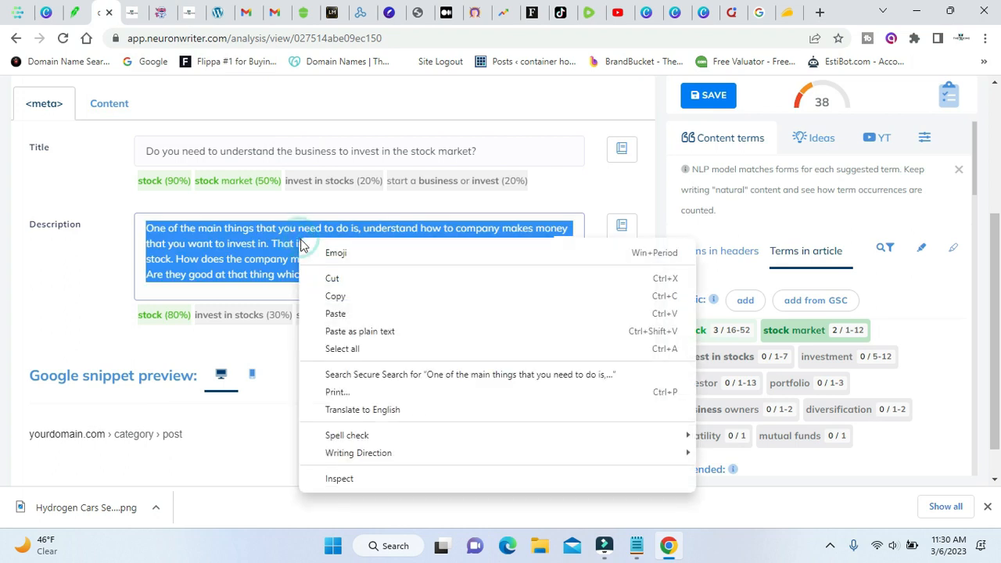
click(395, 313)
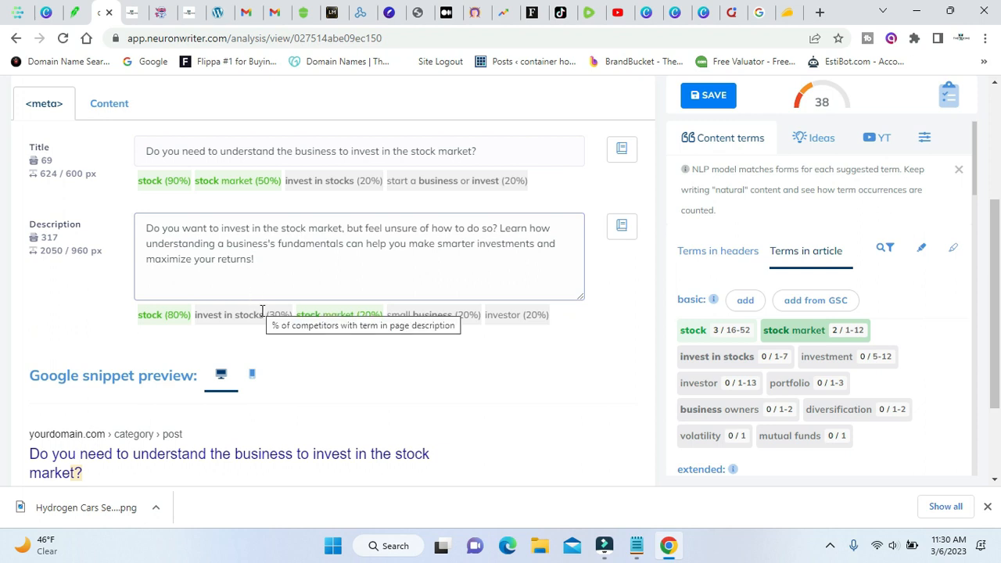
Insert the suggested term "invest in stocks" after "Learn how" in the meta description.
drag(264, 314, 199, 317)
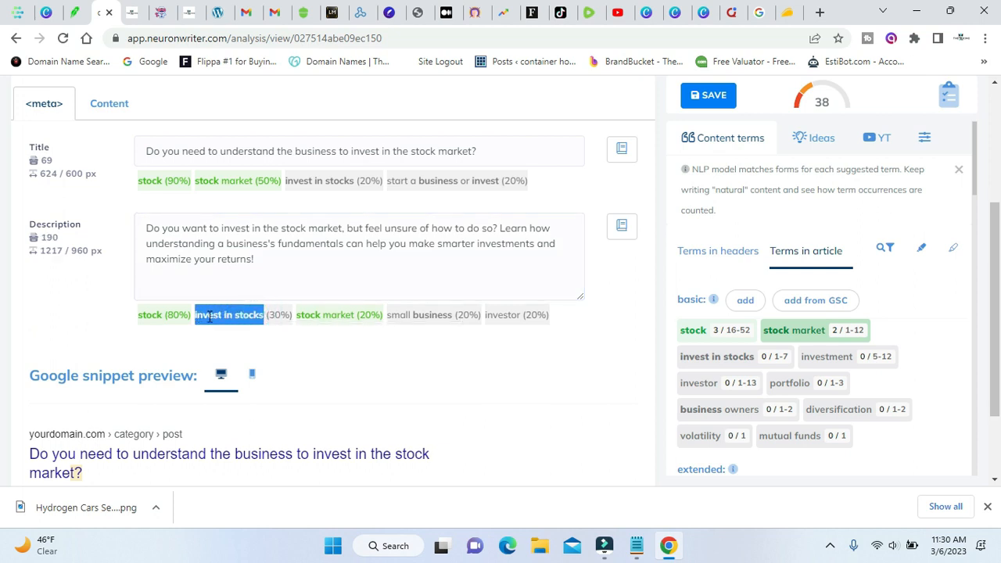
right_click(209, 317)
click(234, 331)
click(566, 229)
key(ctrl+v)
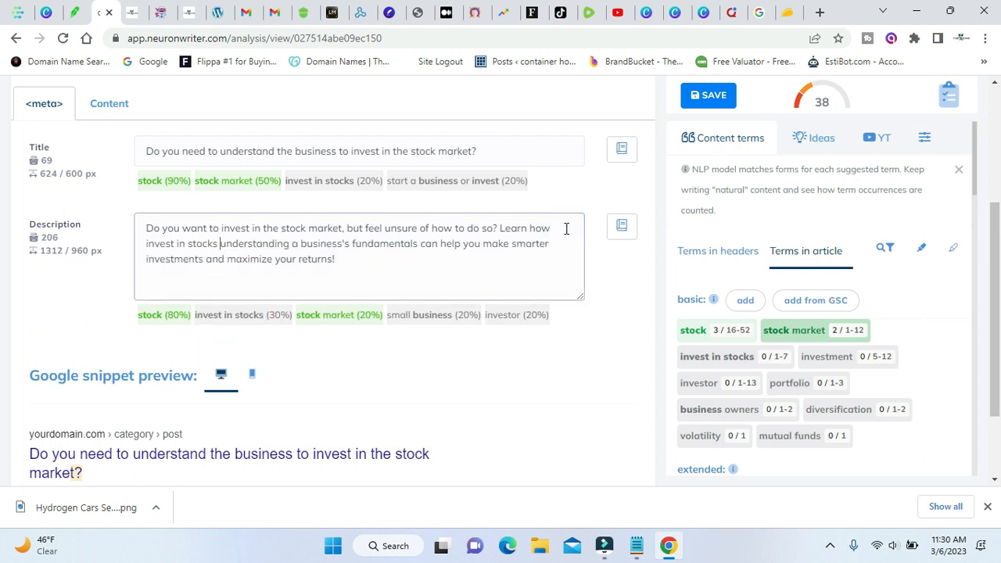
Add "as a investor and" after "invest in stocks" in the meta description, with single spaces between the words.
text(as a )
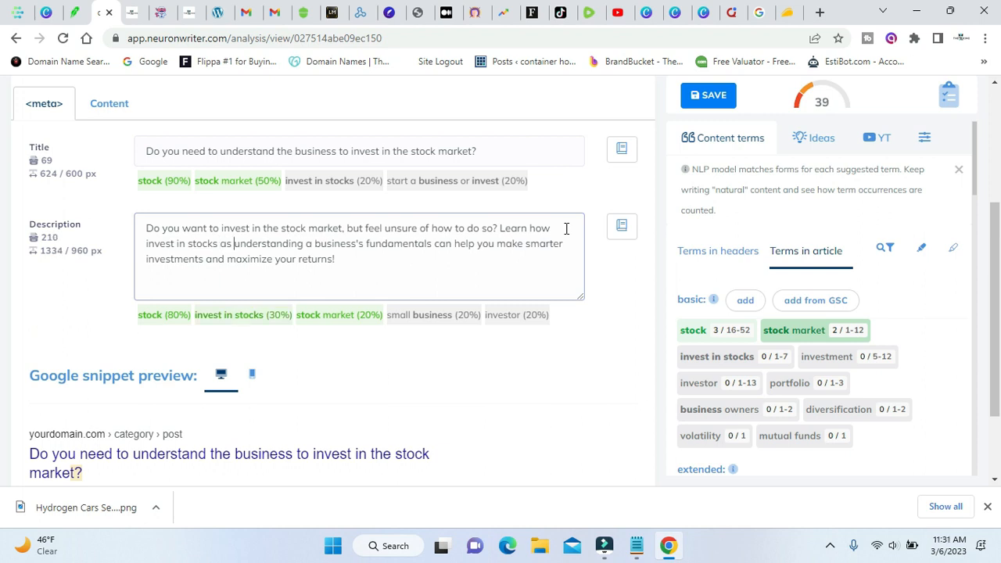
text( inves)
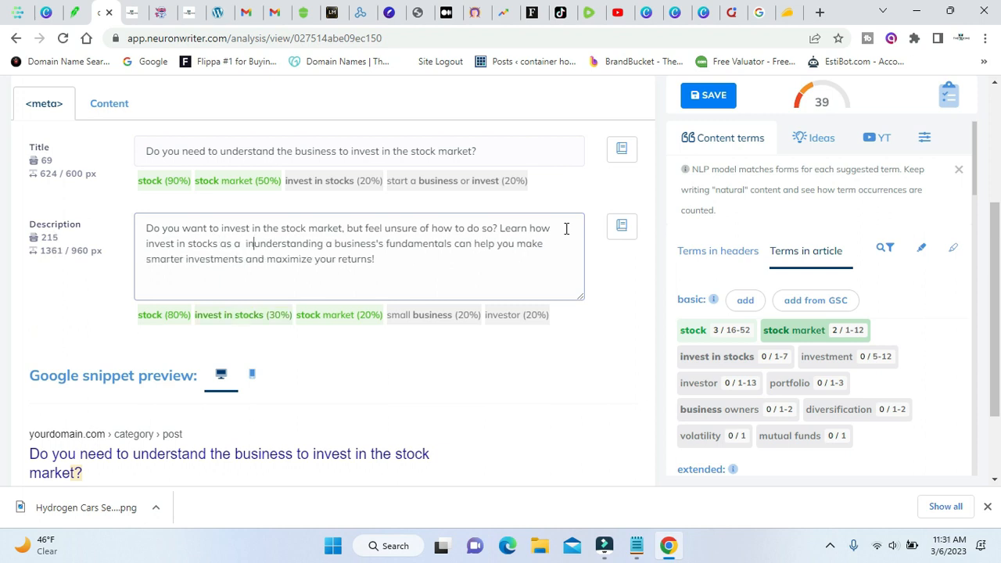
text(tor and)
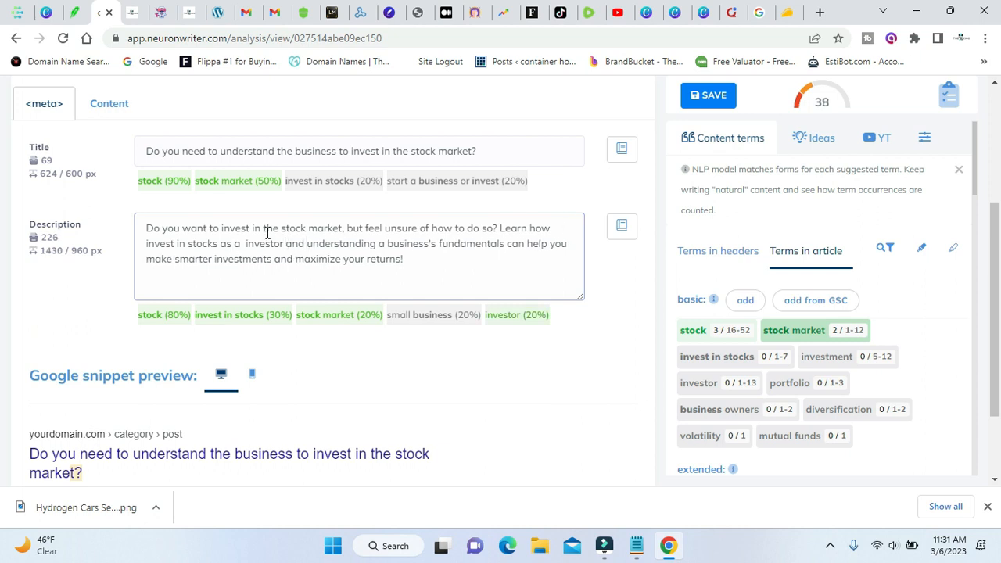
click(245, 243)
key(BackSpace)
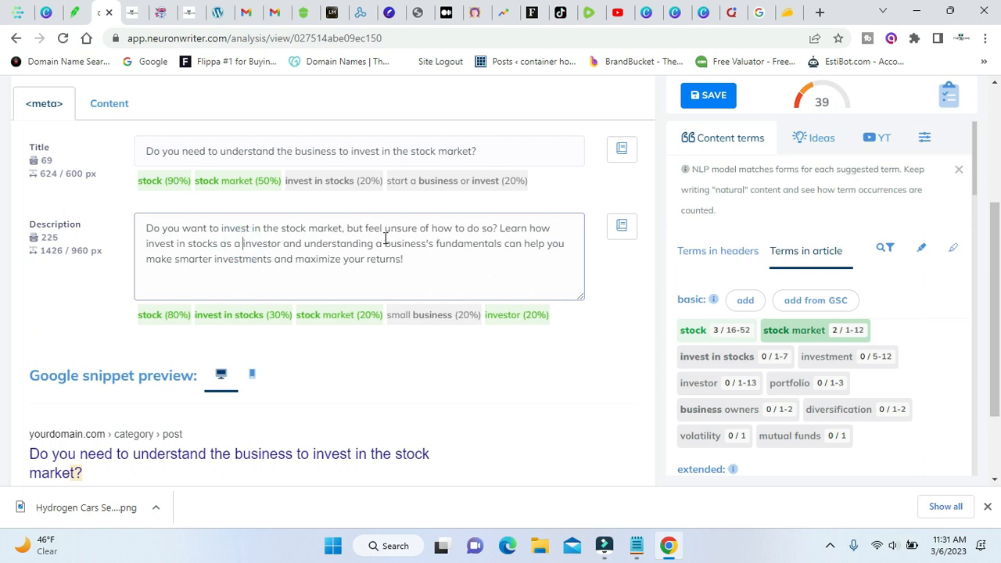
click(385, 239)
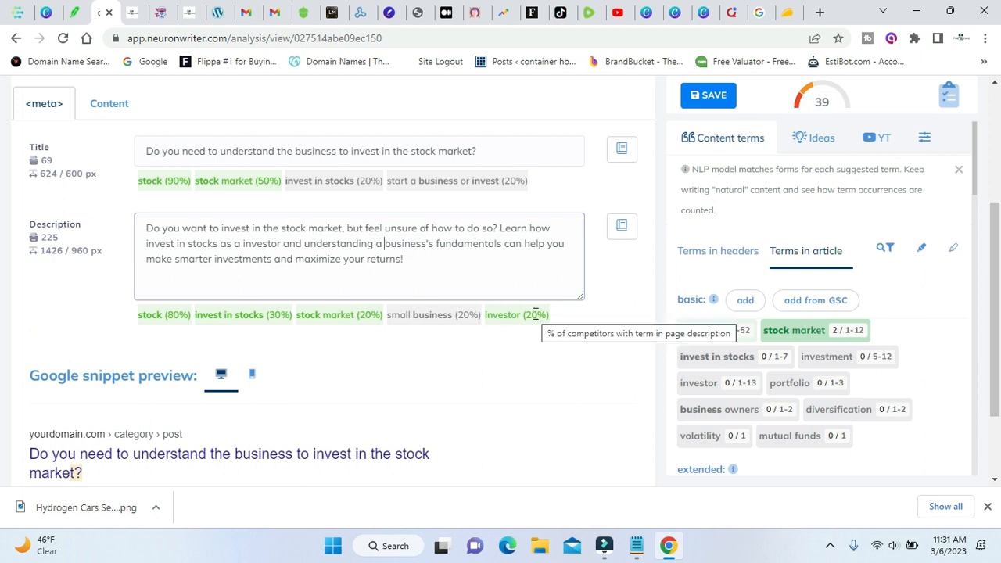
Open the article's content and delete the leftover "Share this:" and "Like this:" sections at its end.
scroll(746, 278, up, 2)
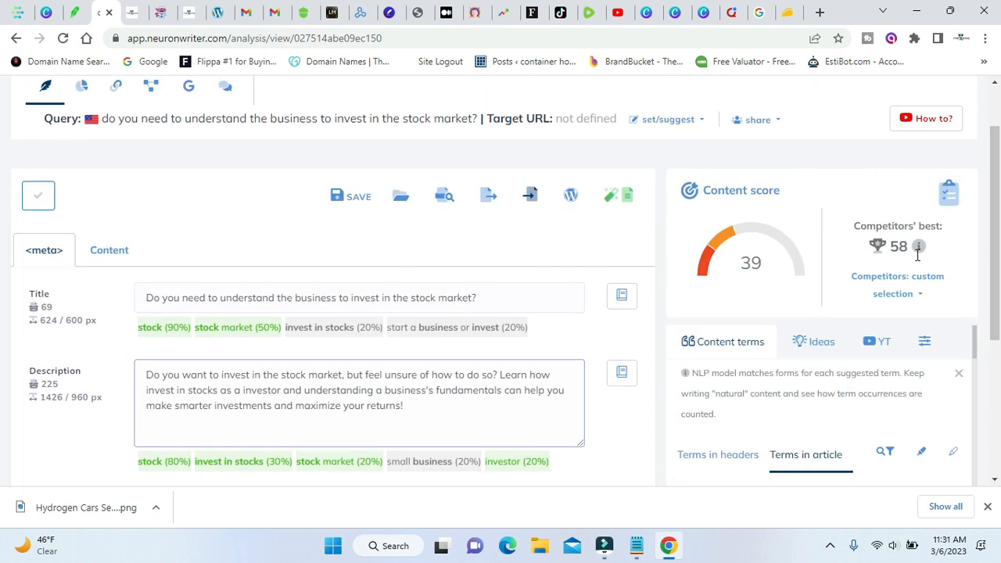
mouse_move(925, 254)
click(95, 252)
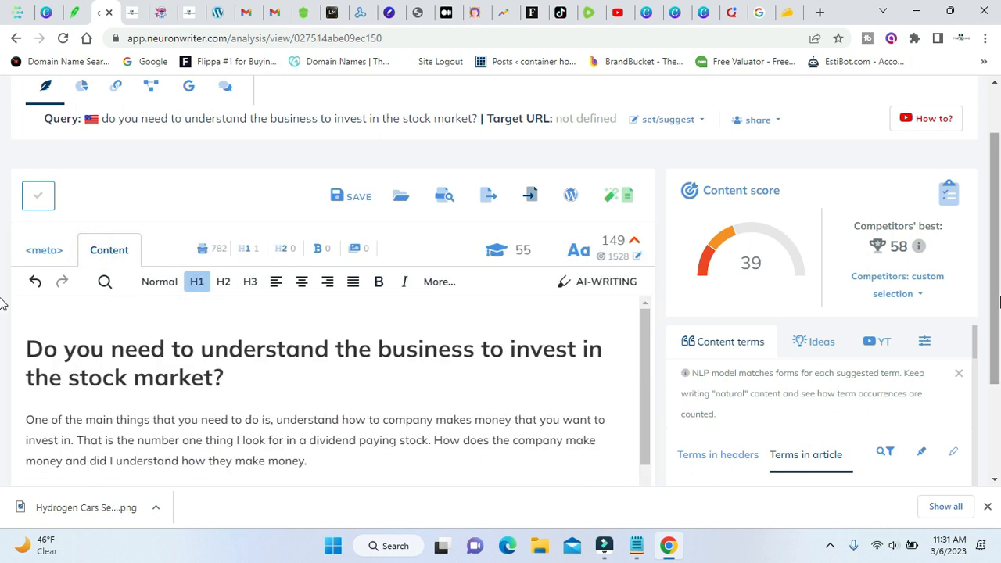
scroll(1000, 302, down, 2)
scroll(438, 265, up, 3)
scroll(458, 389, down, 5)
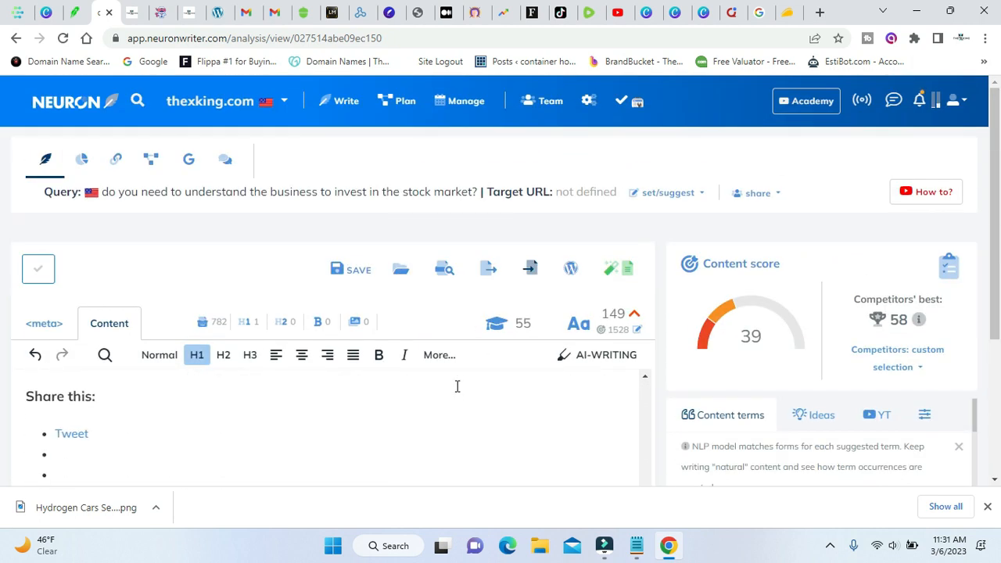
scroll(458, 386, down, 3)
scroll(686, 310, down, 3)
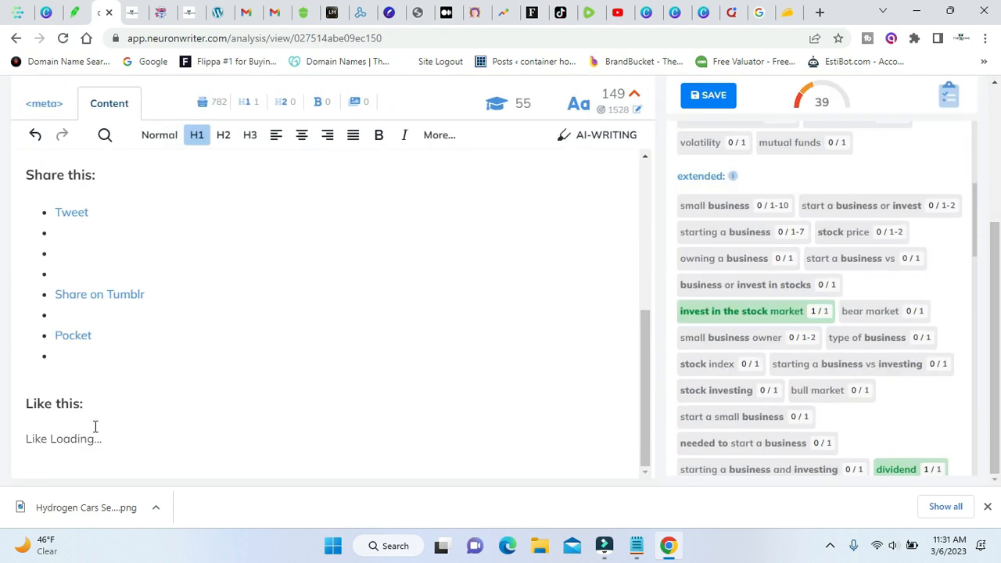
scroll(110, 335, up, 2)
drag(19, 316, 201, 333)
scroll(184, 322, down, 2)
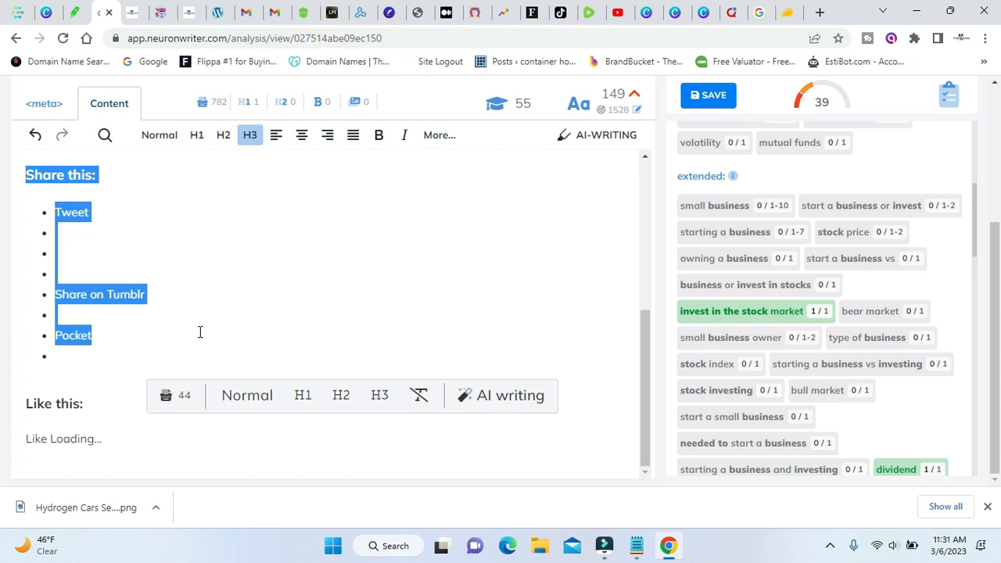
drag(154, 355, 156, 450)
key(Delete)
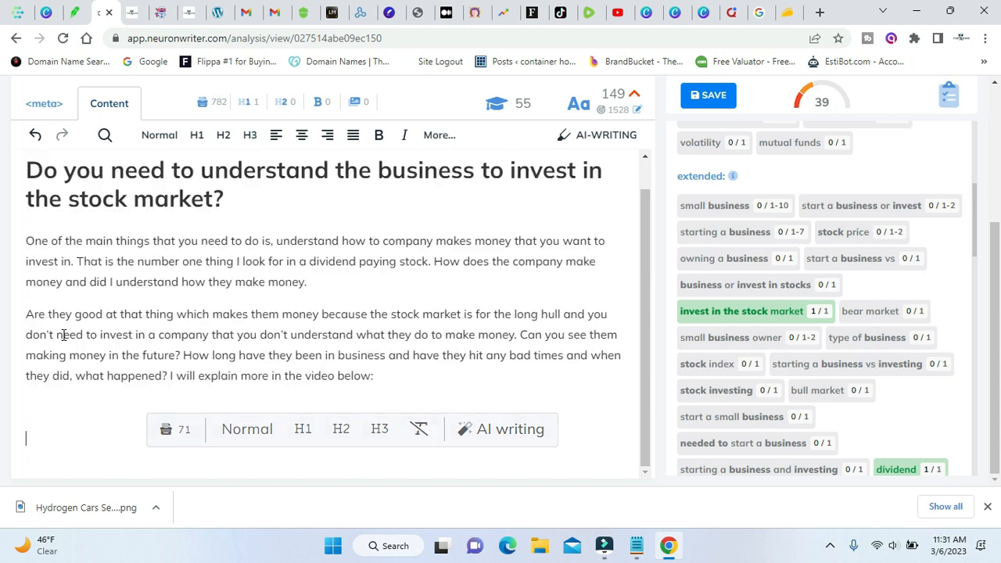
Add a blank line below the article's H1 heading and copy the full heading text.
scroll(242, 350, up, 1)
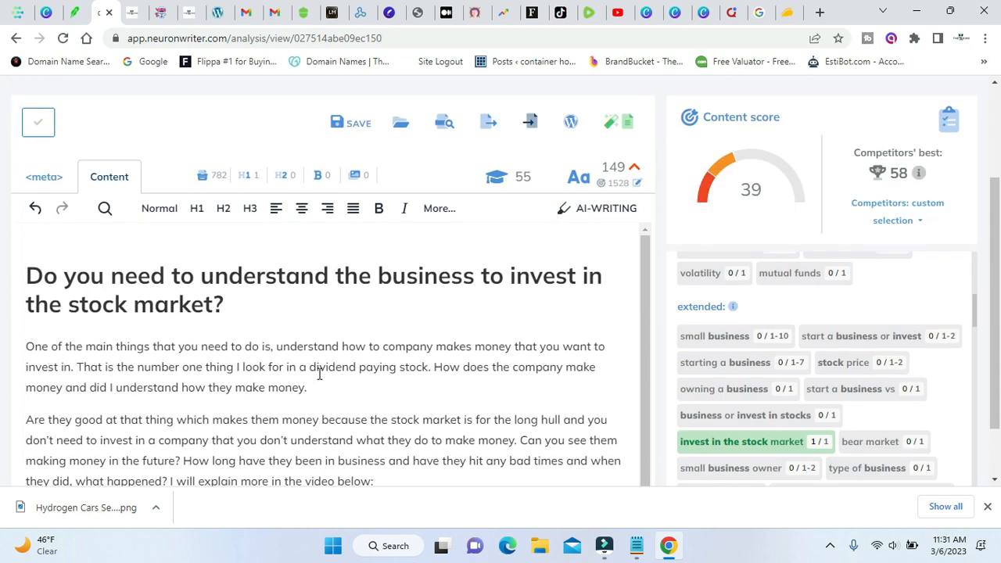
scroll(268, 385, down, 1)
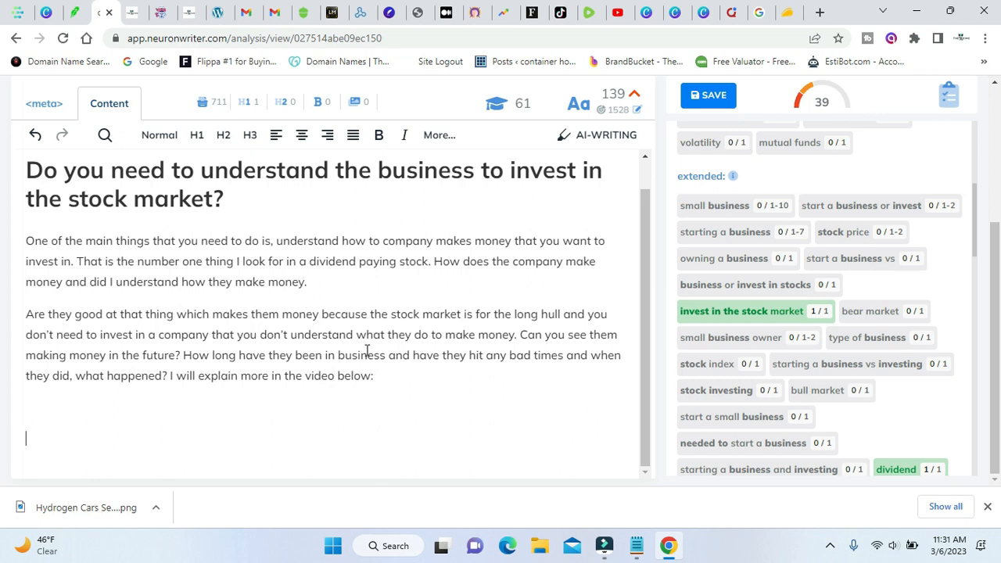
scroll(452, 259, up, 1)
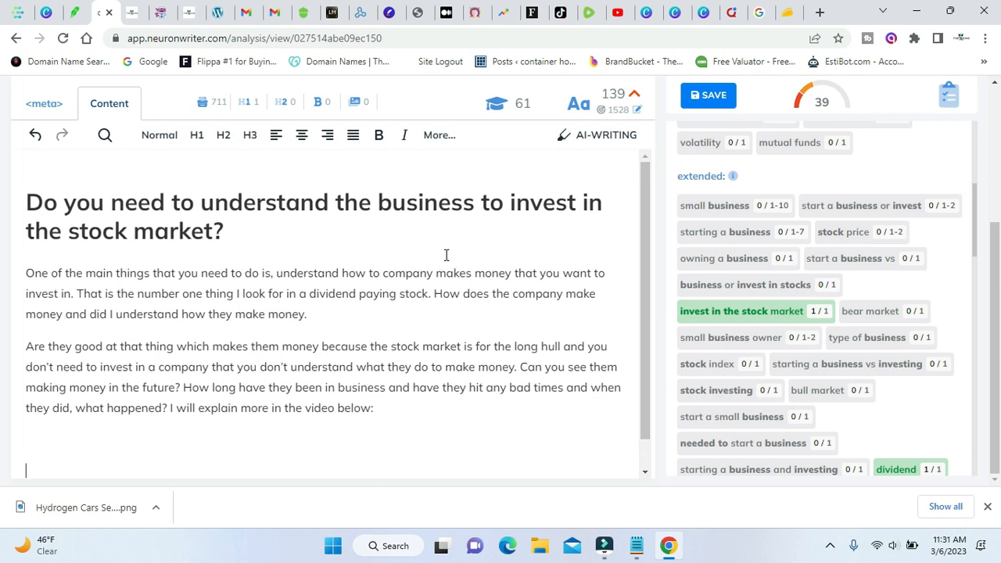
click(423, 203)
scroll(373, 232, up, 1)
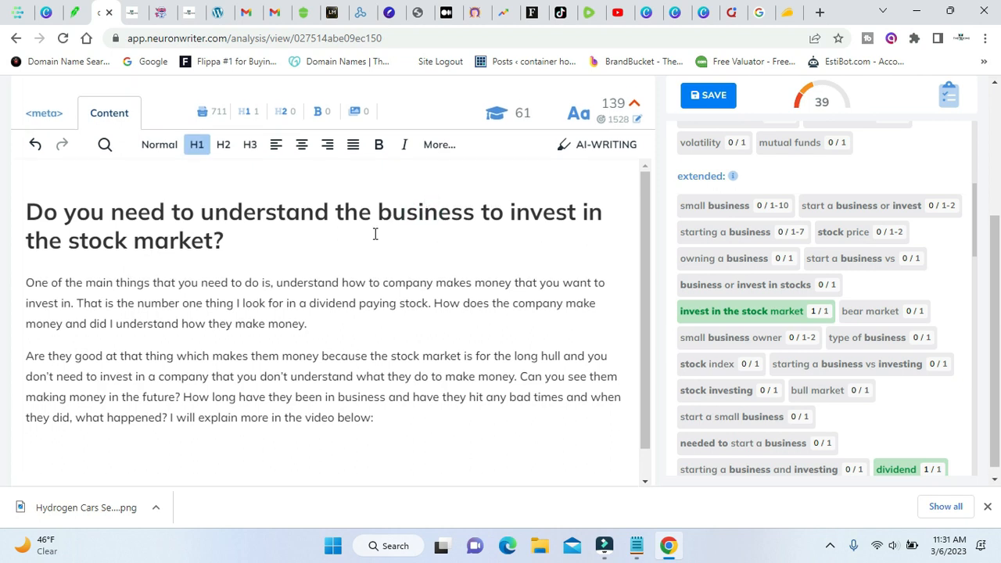
click(258, 315)
triple_click(357, 275)
right_click(357, 275)
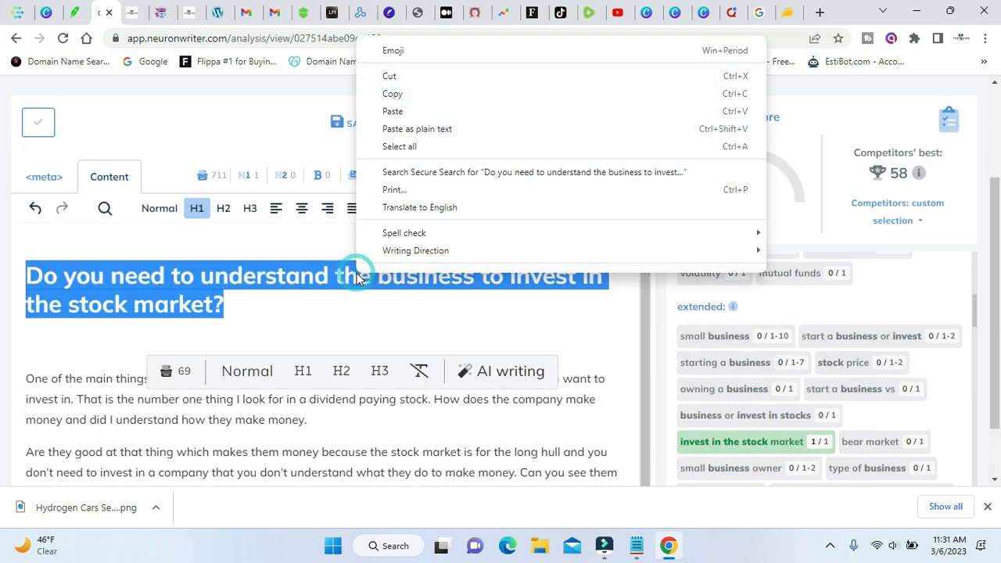
click(423, 95)
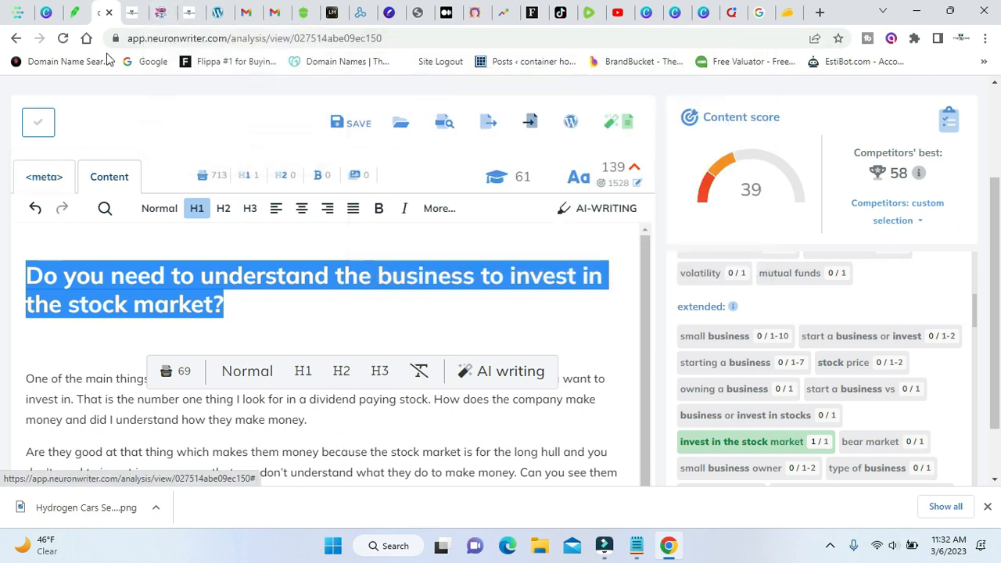
Generate Blog Headlines in WordHero with "Do you need to understand the business to invest in the stock market?" as the topic.
click(157, 11)
scroll(196, 148, up, 3)
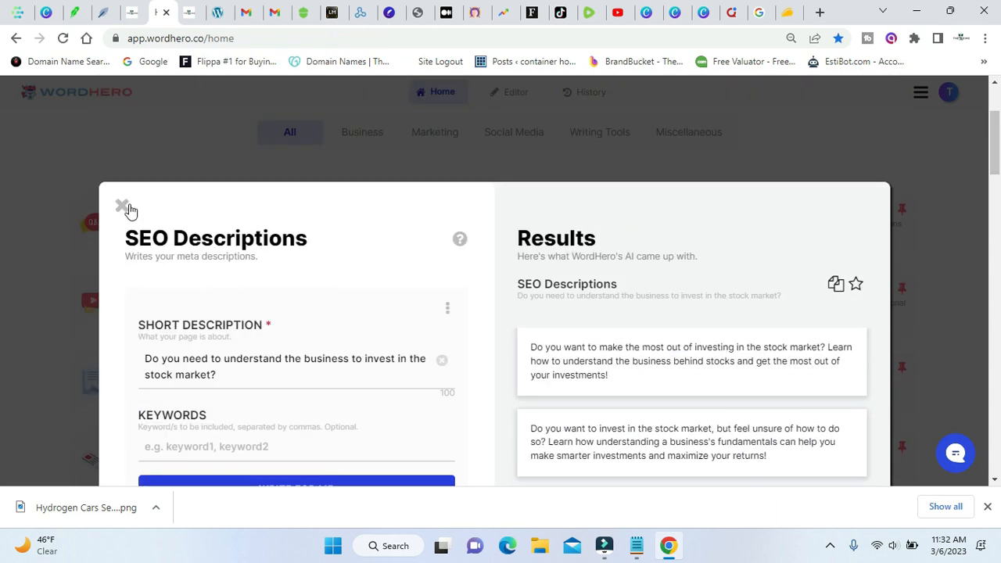
click(122, 204)
click(261, 466)
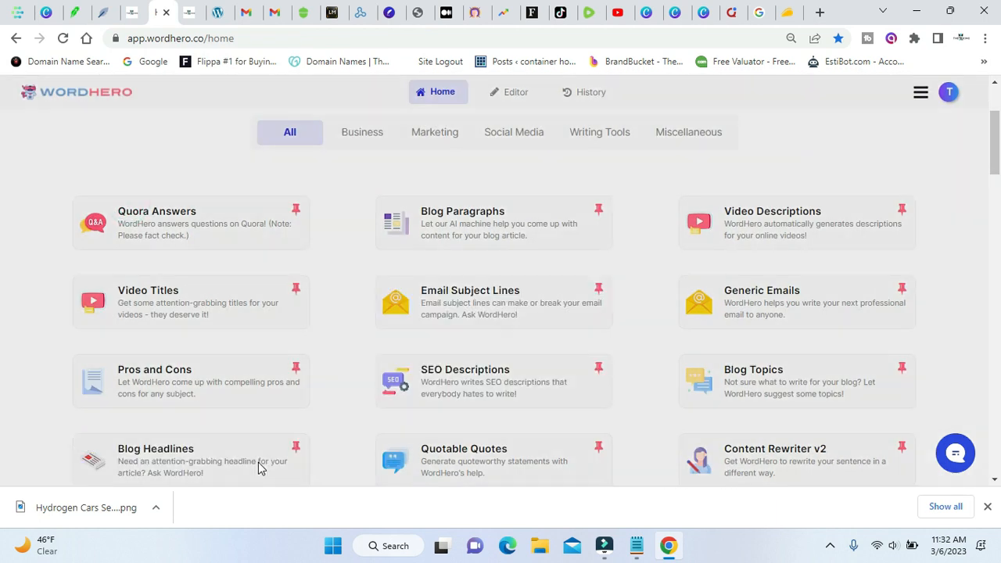
triple_click(265, 286)
right_click(265, 287)
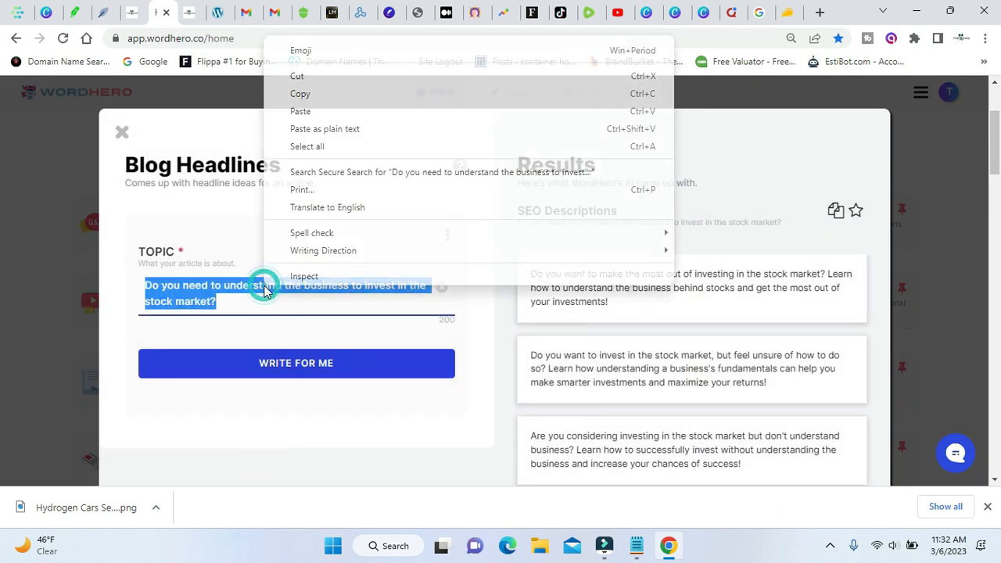
click(341, 117)
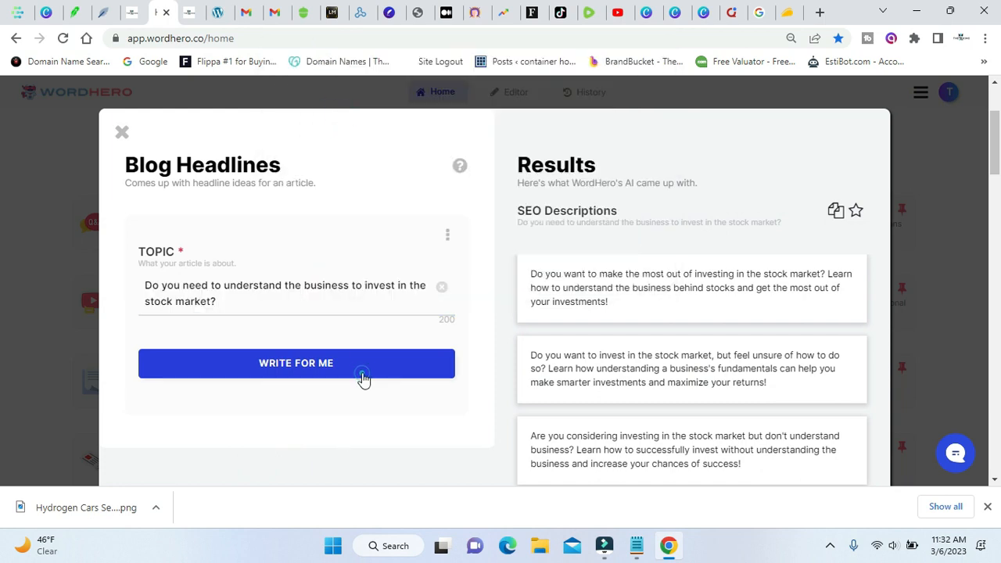
click(362, 371)
Switch back to NeuronWriter and copy the extended content term "starting a business and investing".
click(108, 14)
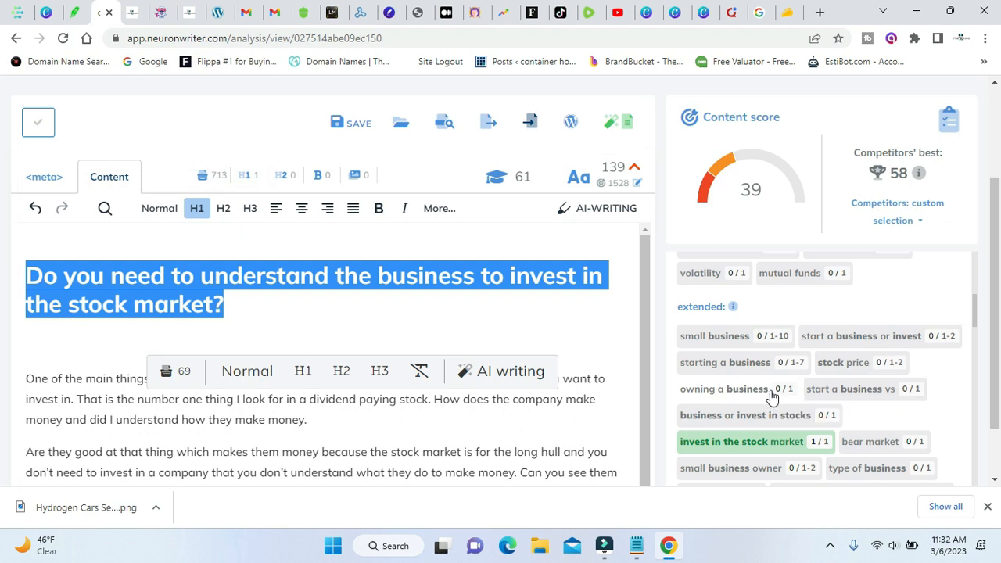
scroll(770, 395, down, 1)
scroll(778, 420, down, 3)
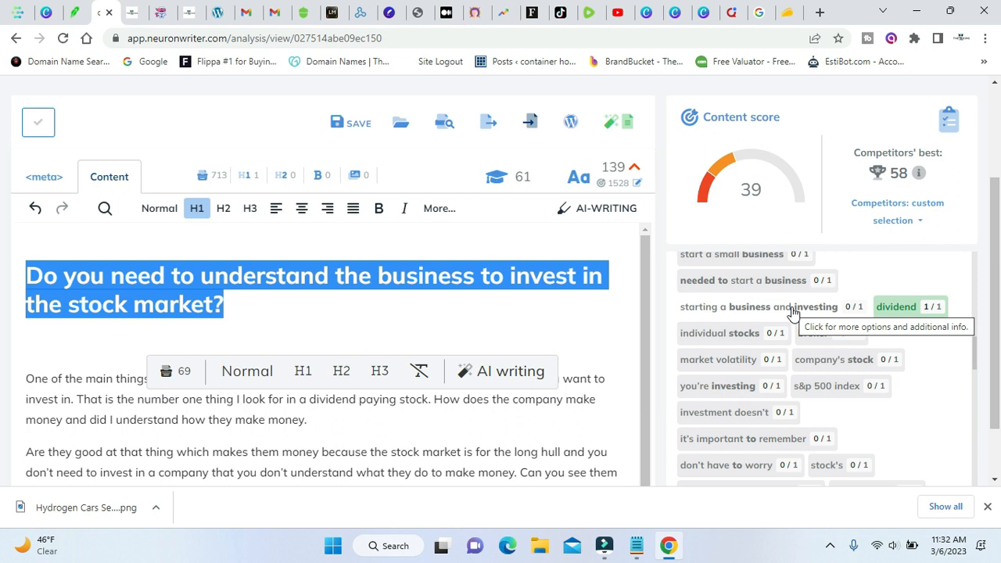
scroll(770, 413, down, 1)
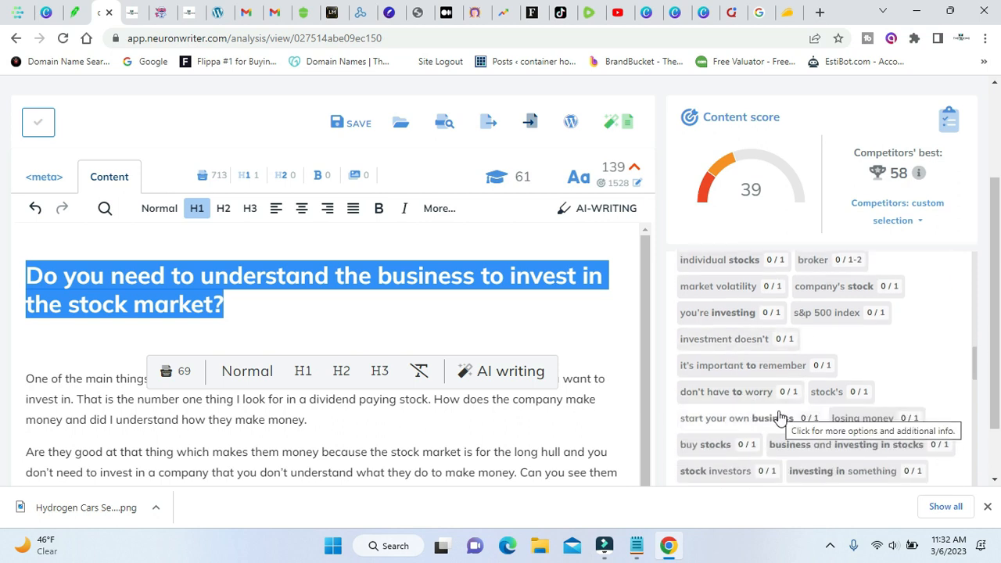
scroll(780, 417, up, 1)
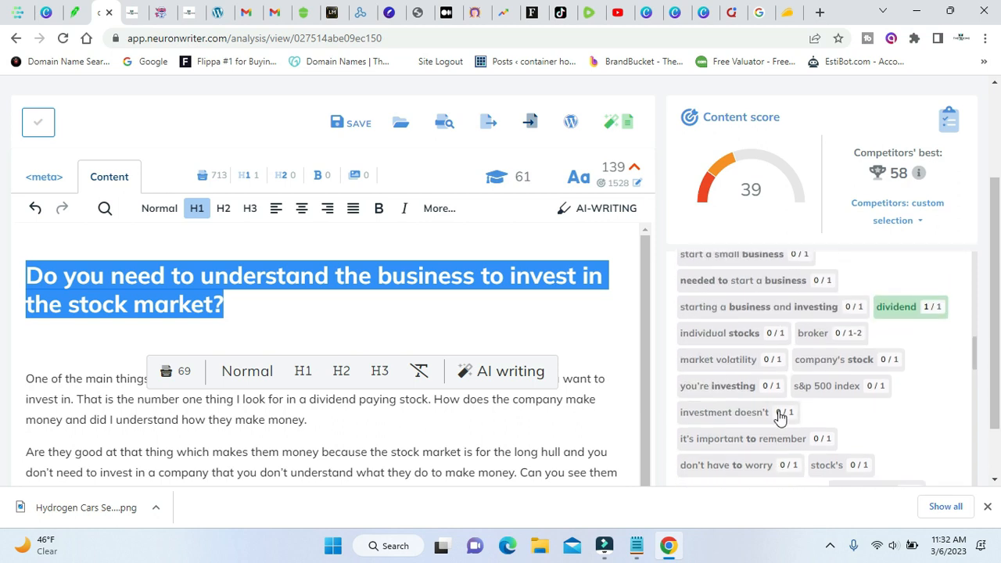
click(771, 309)
click(771, 273)
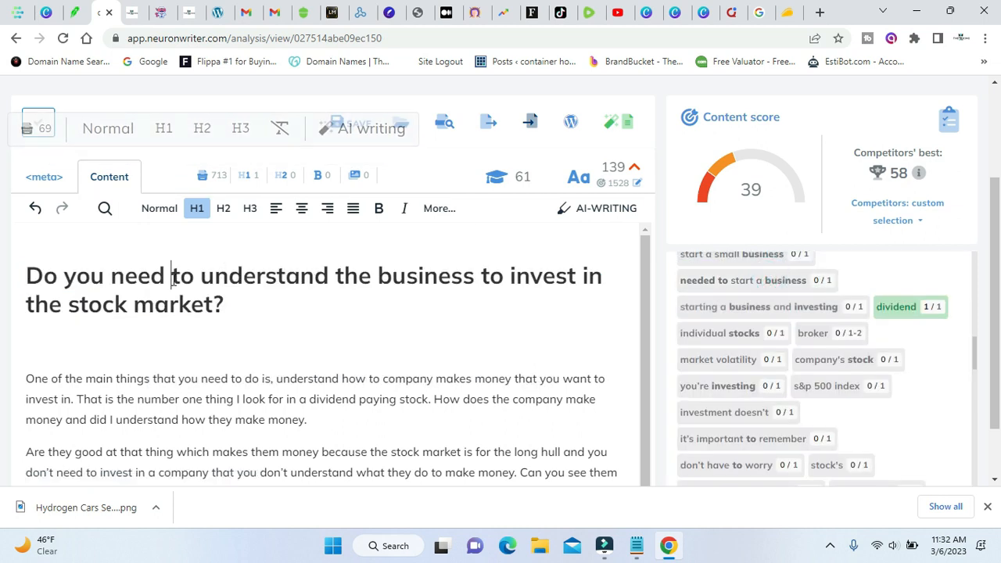
Replace the article's H1 heading with "Starting a business and investing", capitalising its first letter.
triple_click(173, 278)
key(ctrl+v)
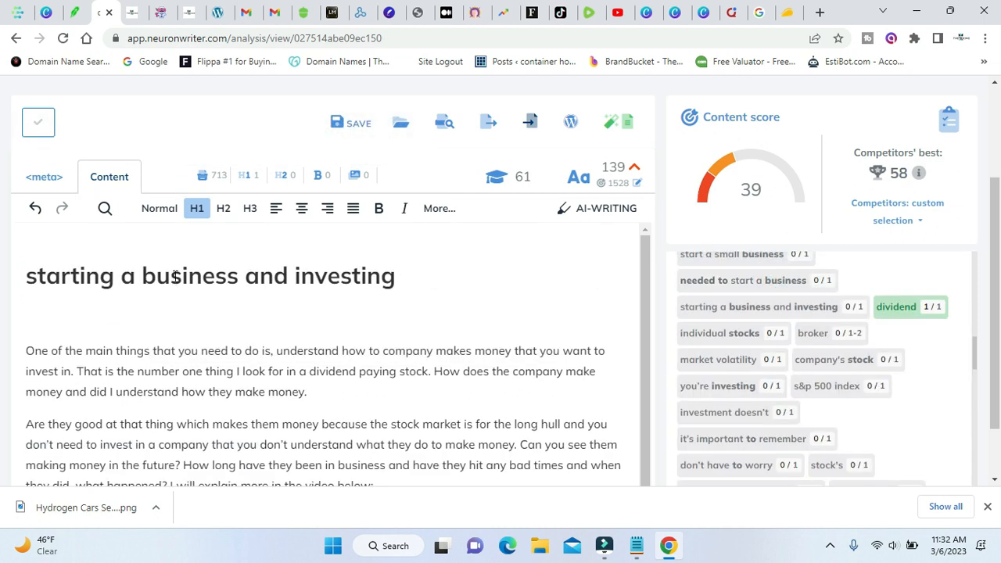
click(39, 275)
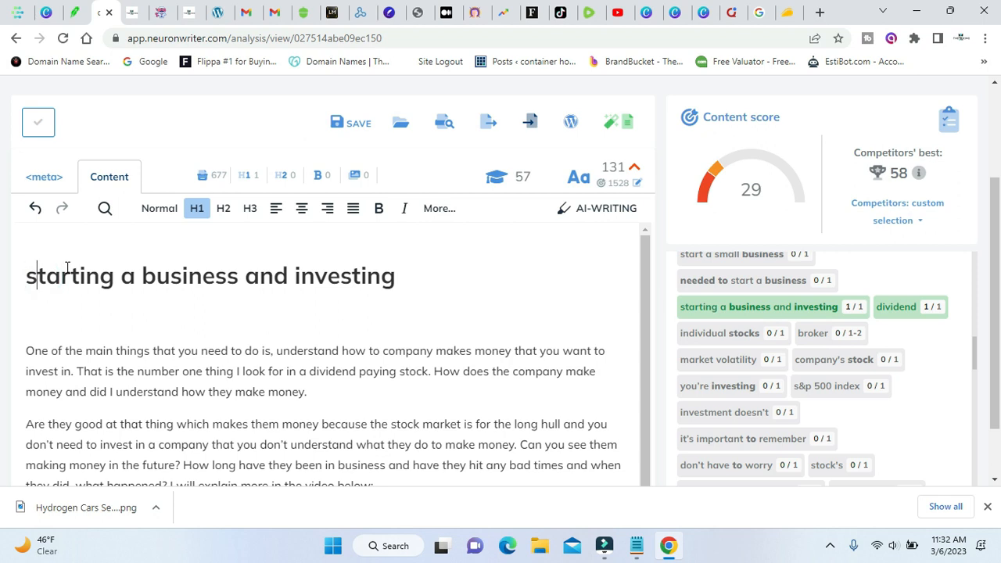
key(BackSpace)
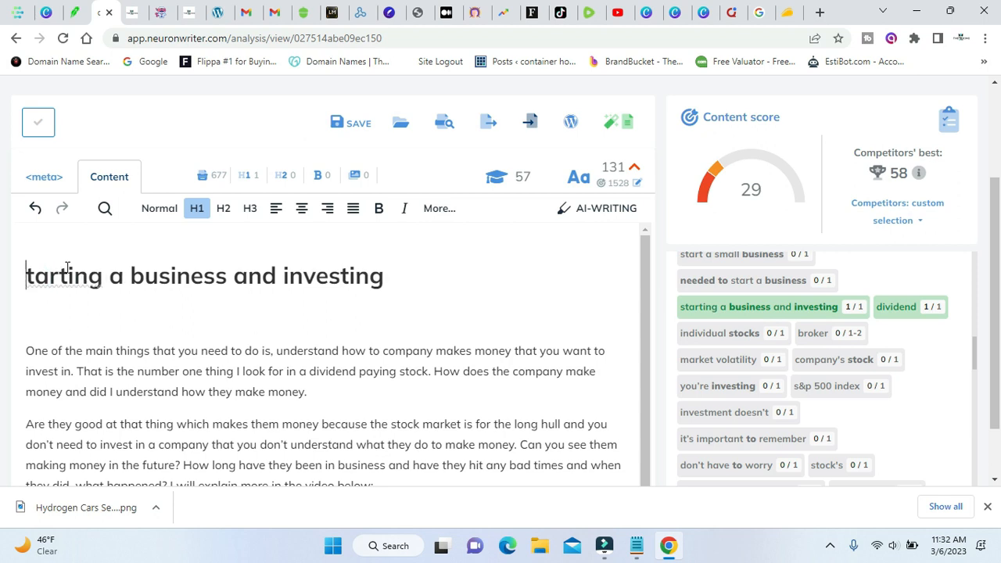
text(S)
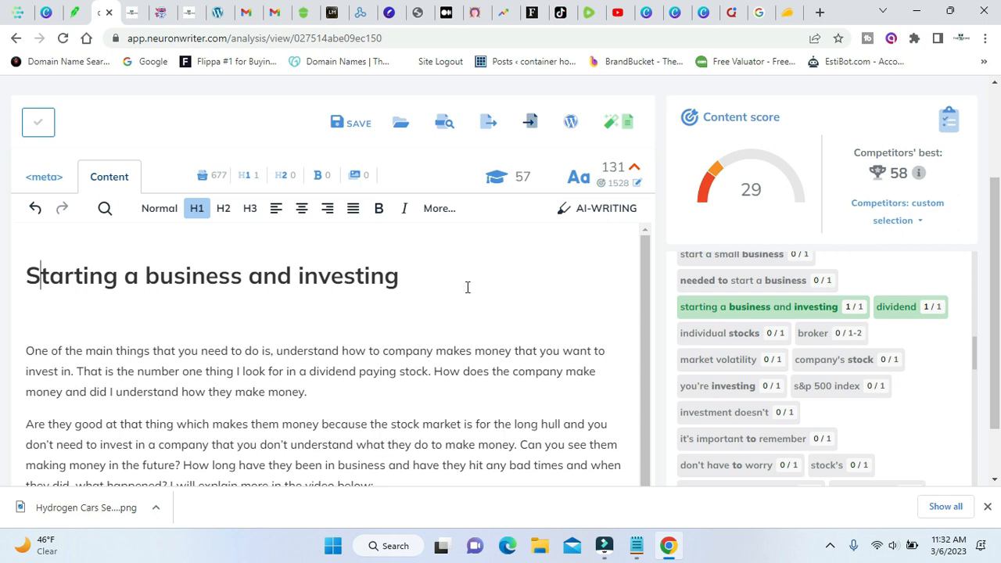
scroll(831, 357, up, 1)
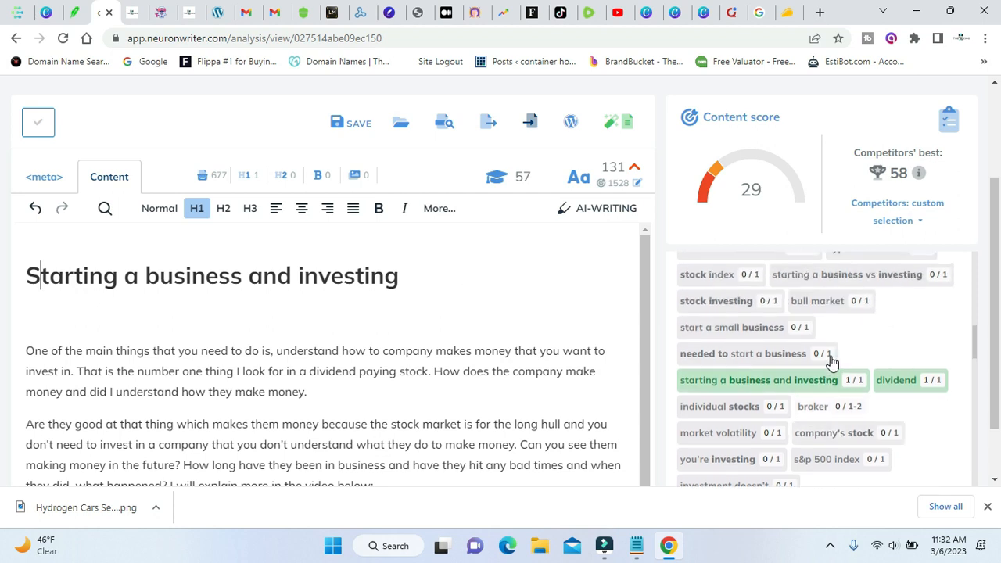
mouse_move(922, 177)
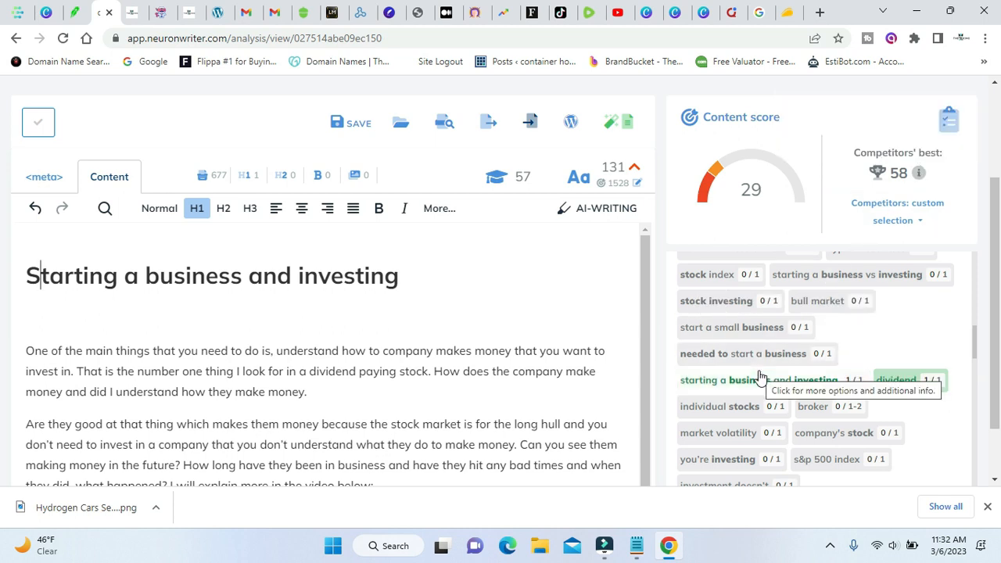
scroll(761, 375, up, 1)
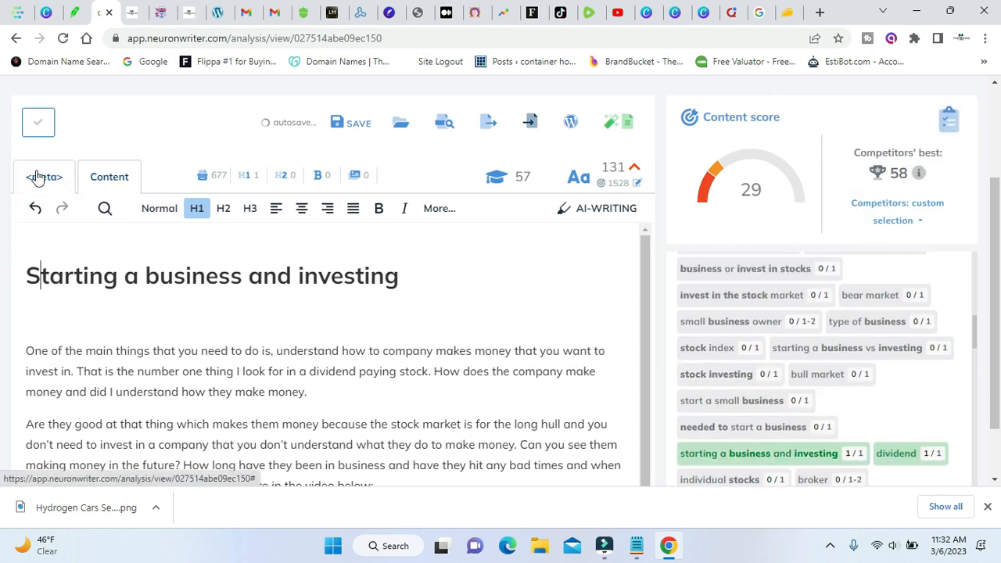
Replace the article's H1 heading with the meta title "Do you need to understand the business to invest in the stock market?".
click(37, 173)
triple_click(313, 224)
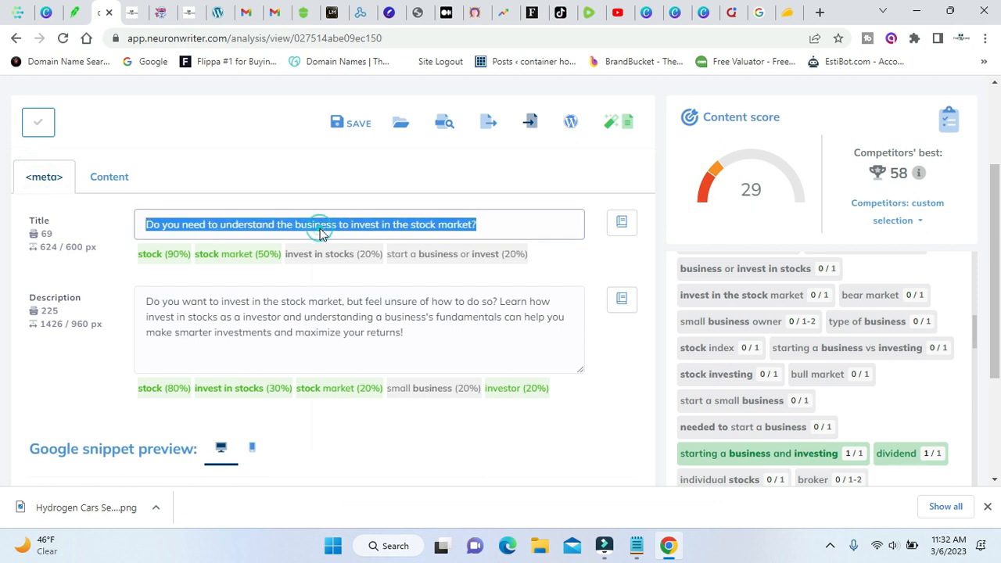
right_click(320, 229)
click(363, 286)
click(111, 178)
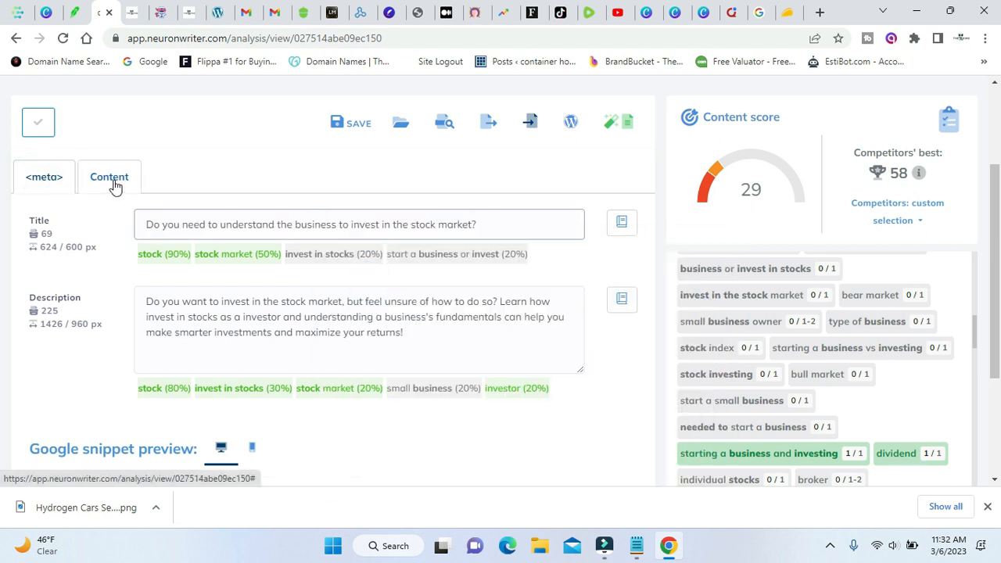
triple_click(251, 274)
right_click(253, 270)
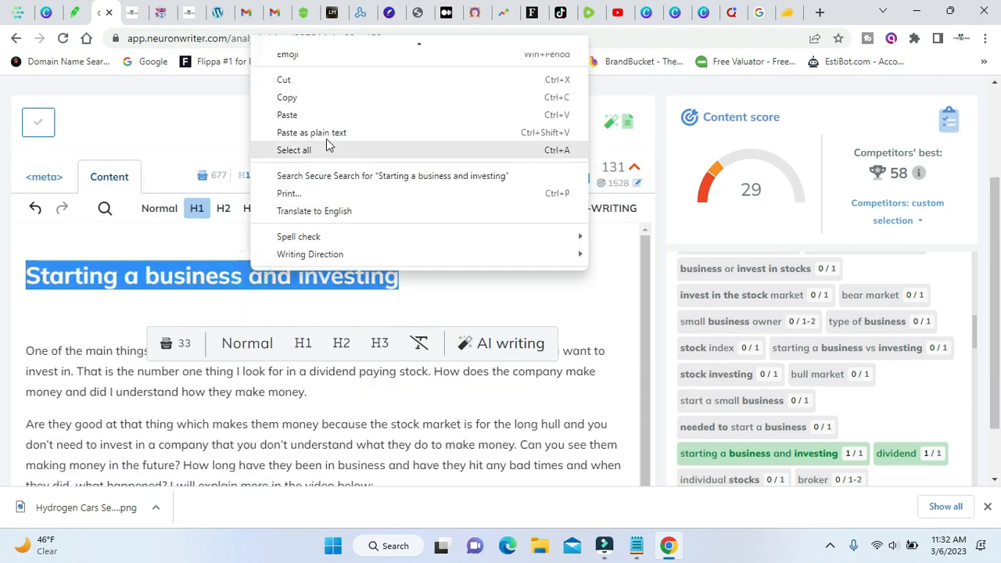
click(337, 115)
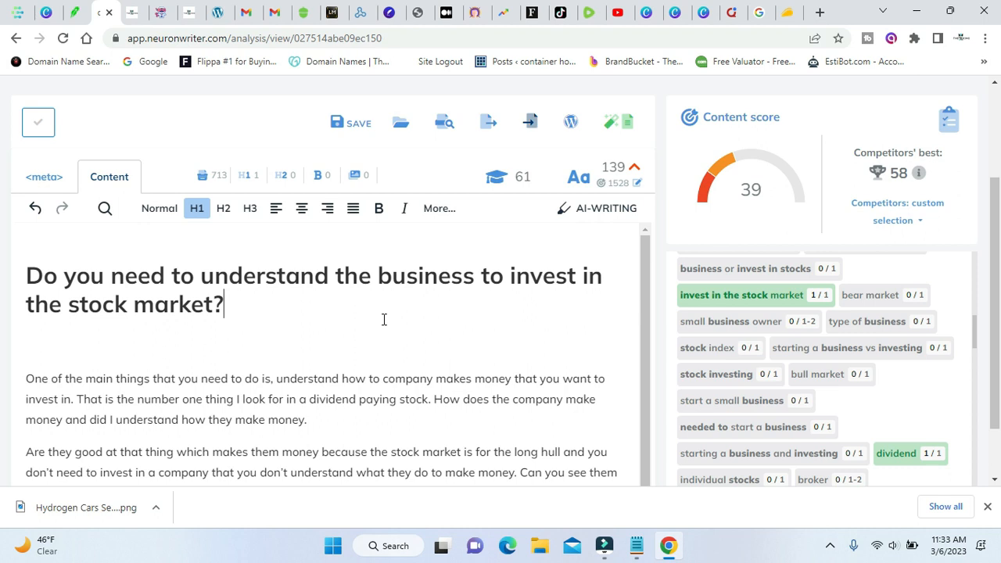
Delete the sentence "I will explain more in the video below:" from the end of the article's second paragraph.
scroll(384, 319, down, 1)
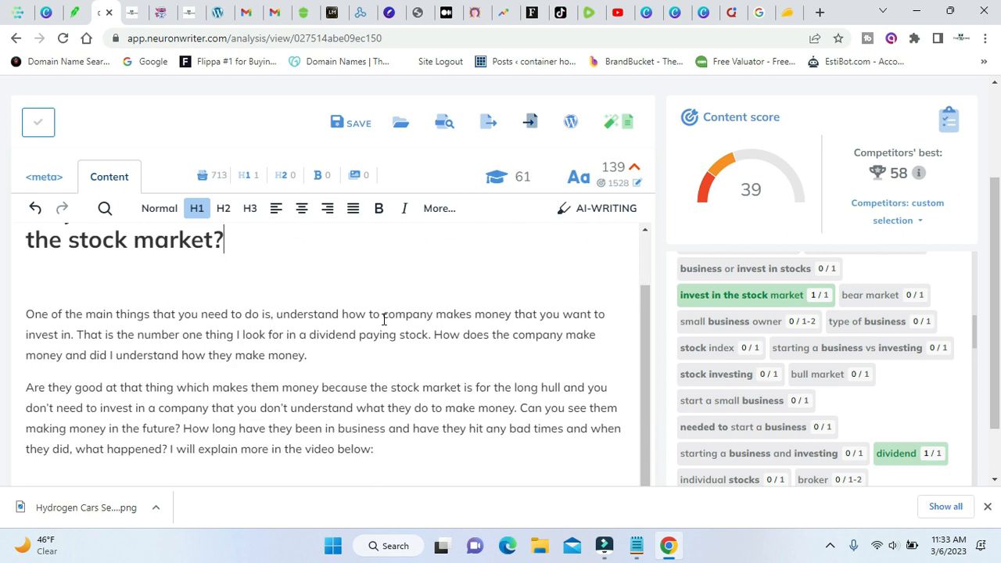
click(484, 454)
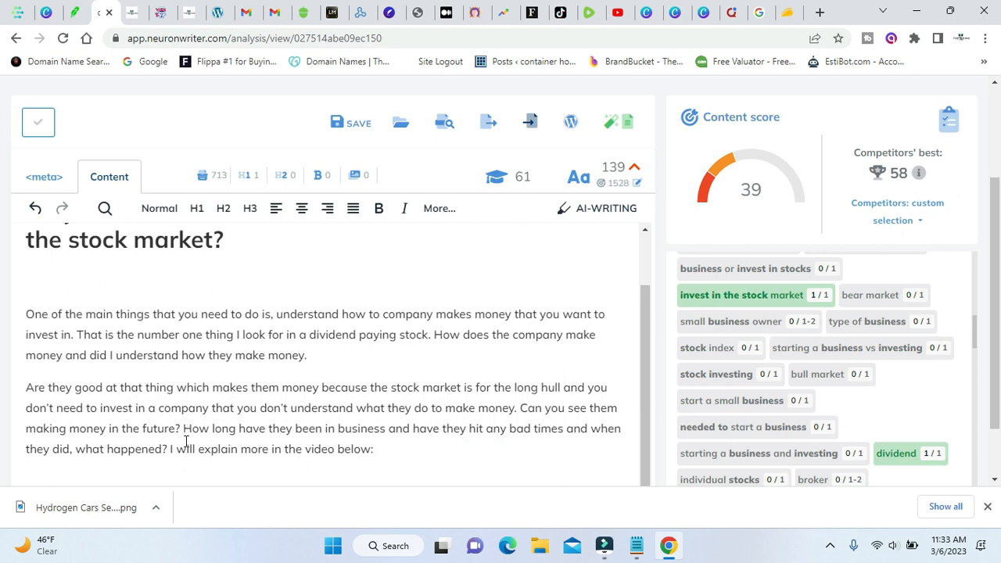
drag(169, 452, 384, 467)
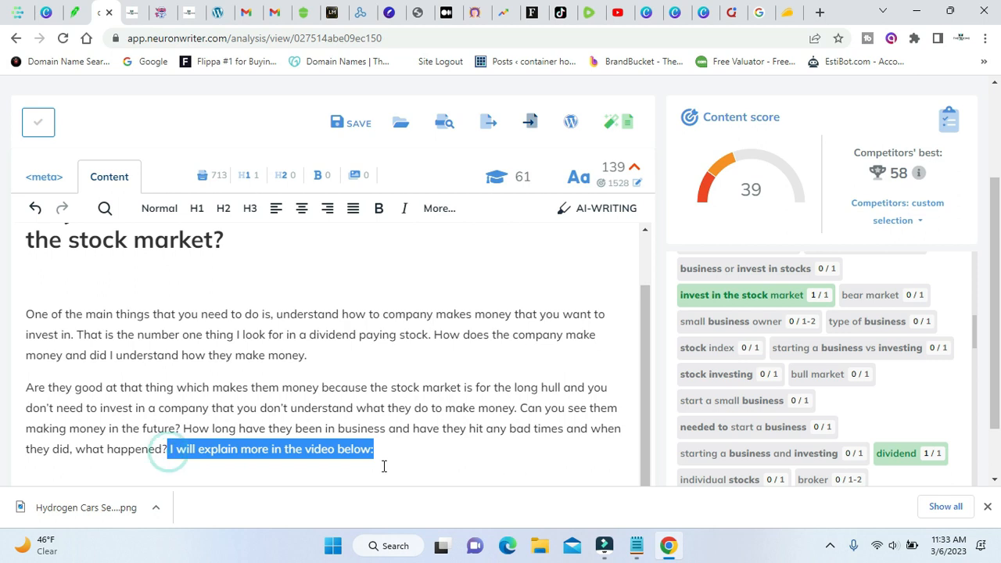
key(BackSpace)
scroll(307, 423, down, 3)
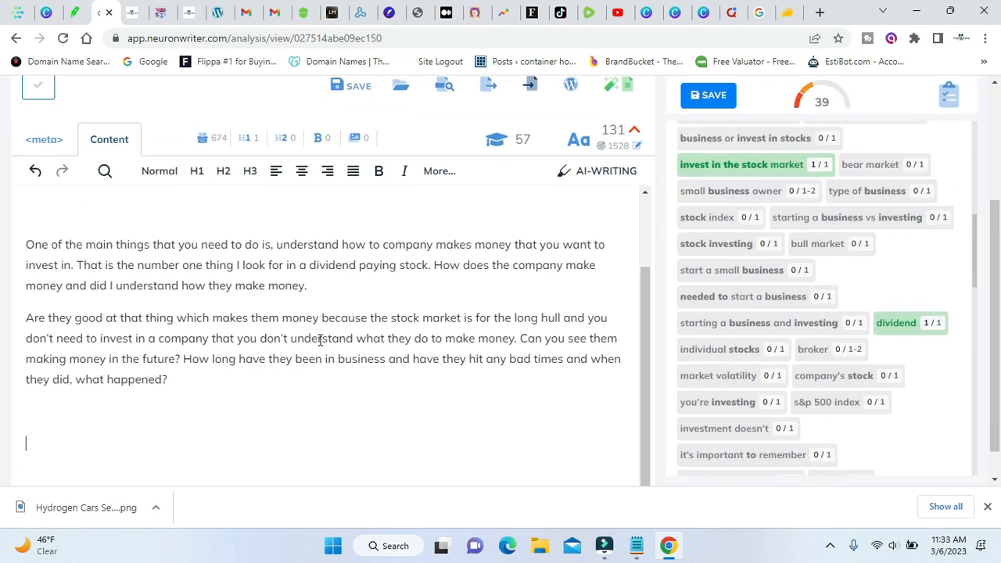
Create an article draft with sections "Managing Business vs. Investment: Which One Is Easy?" and "Is Starting a Business and Investing in Stocks Mutually Exclusive?".
scroll(320, 339, up, 1)
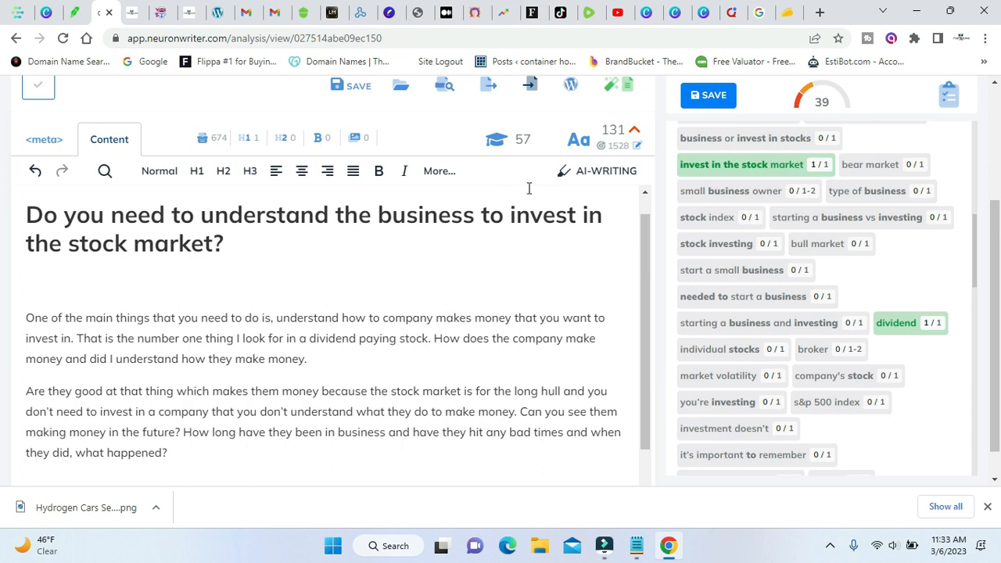
click(625, 83)
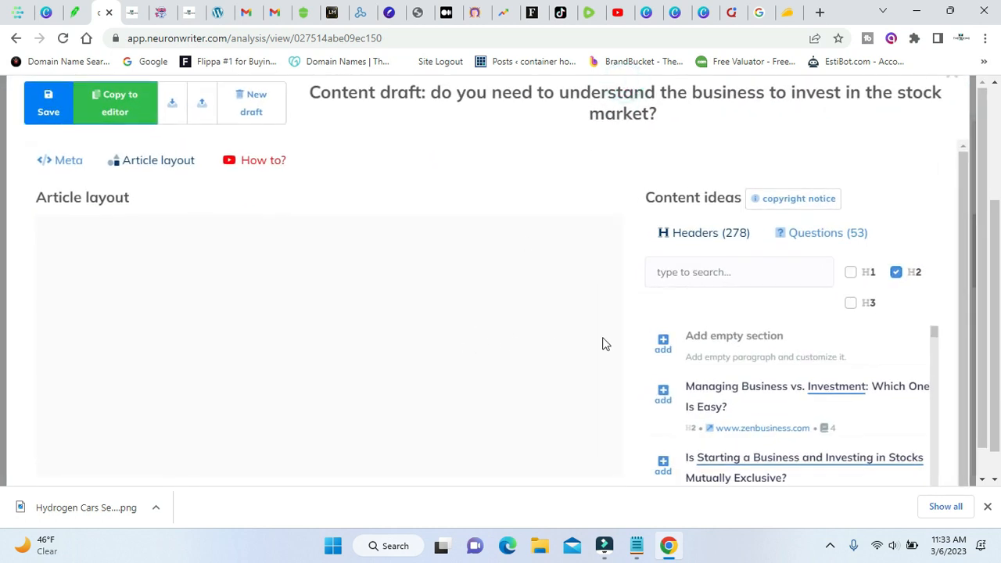
click(663, 397)
scroll(849, 405, down, 1)
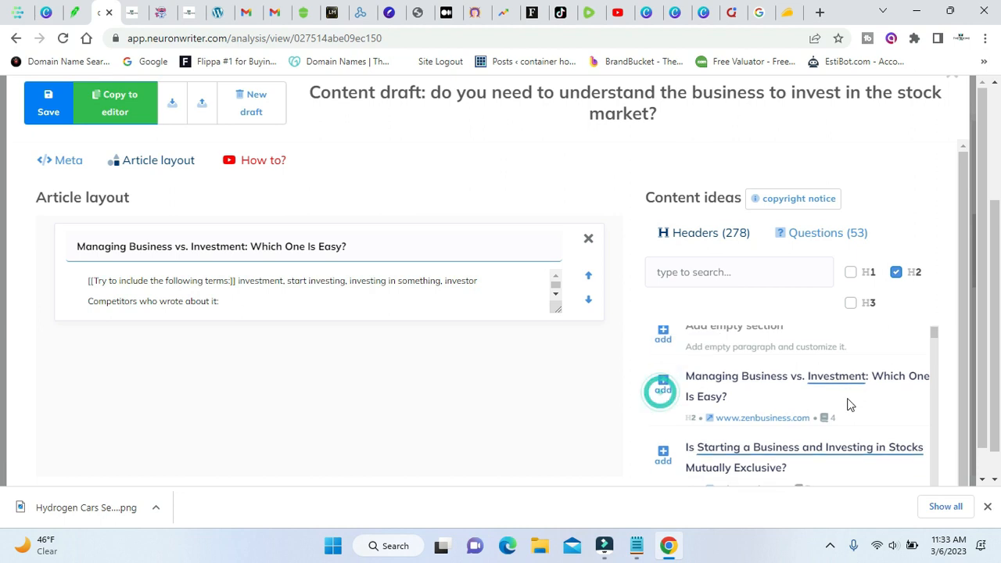
click(664, 389)
Add sections "2. How Much Money Can You Make from Owning a Business Vs Investing in Stocks?" and "Is Investing in Stocks Right for Your Business?".
scroll(846, 391, down, 1)
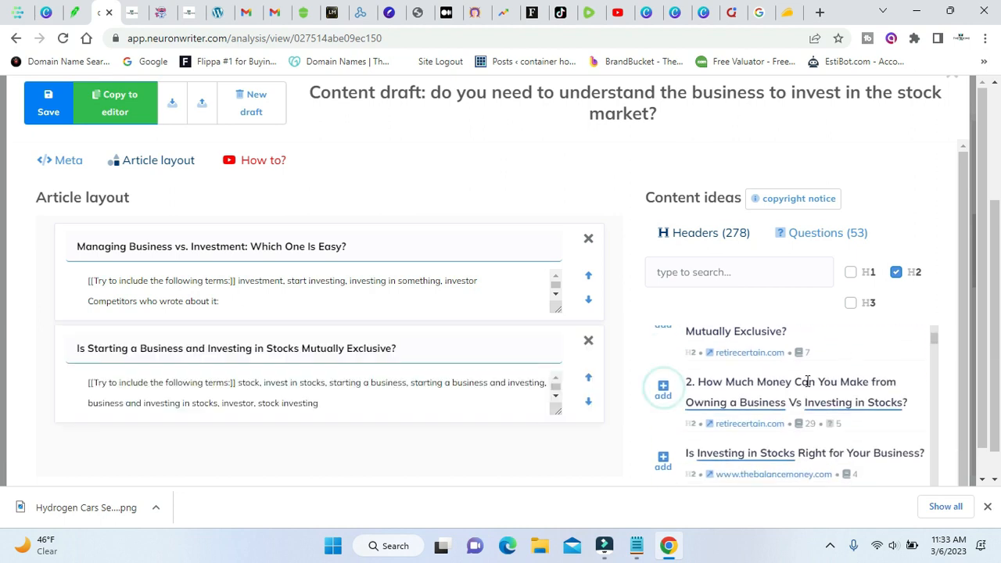
click(663, 389)
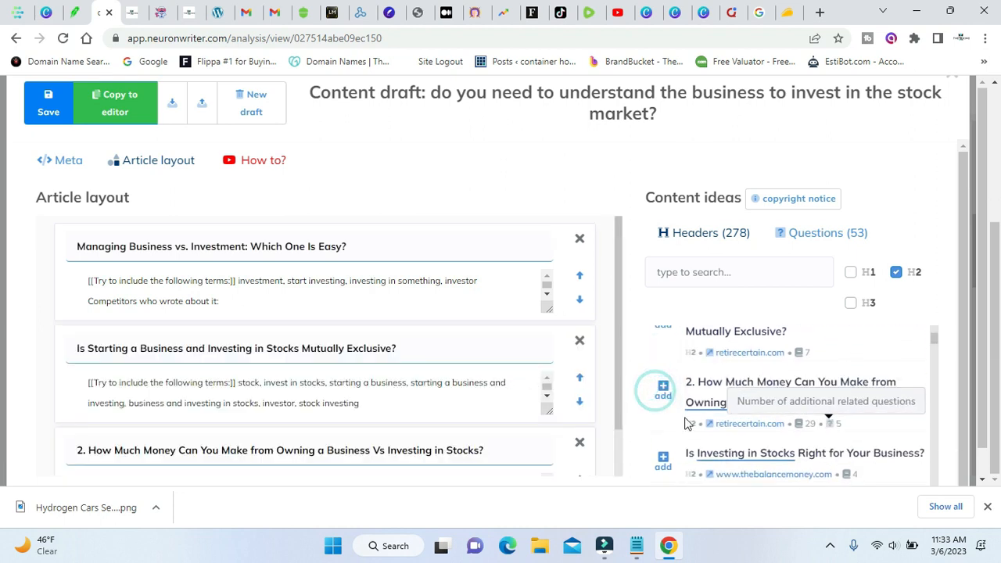
click(663, 462)
Add the suggested header "How do I know which stocks to invest in?" as a section of the article layout.
scroll(836, 384, down, 1)
scroll(839, 384, down, 2)
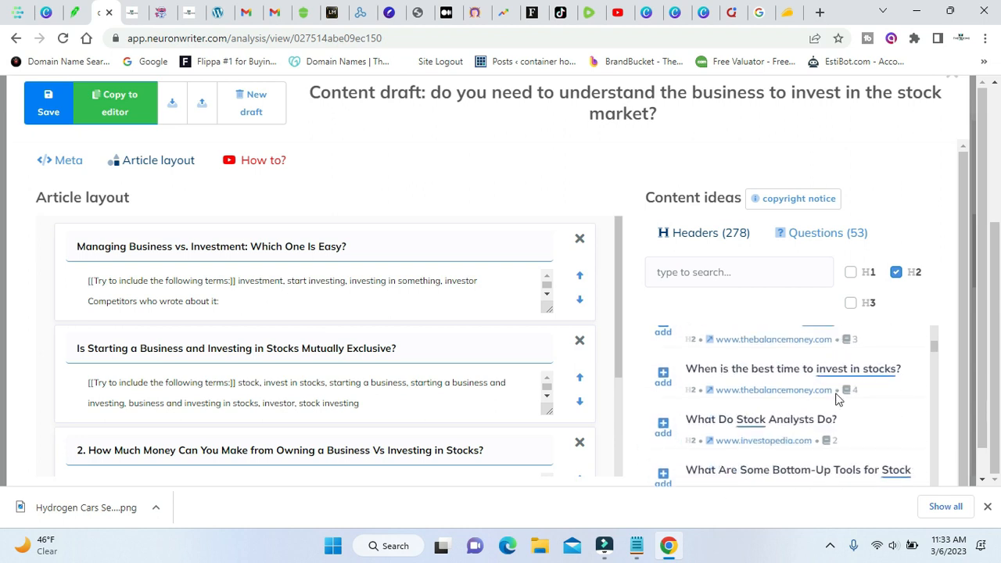
scroll(836, 395, up, 1)
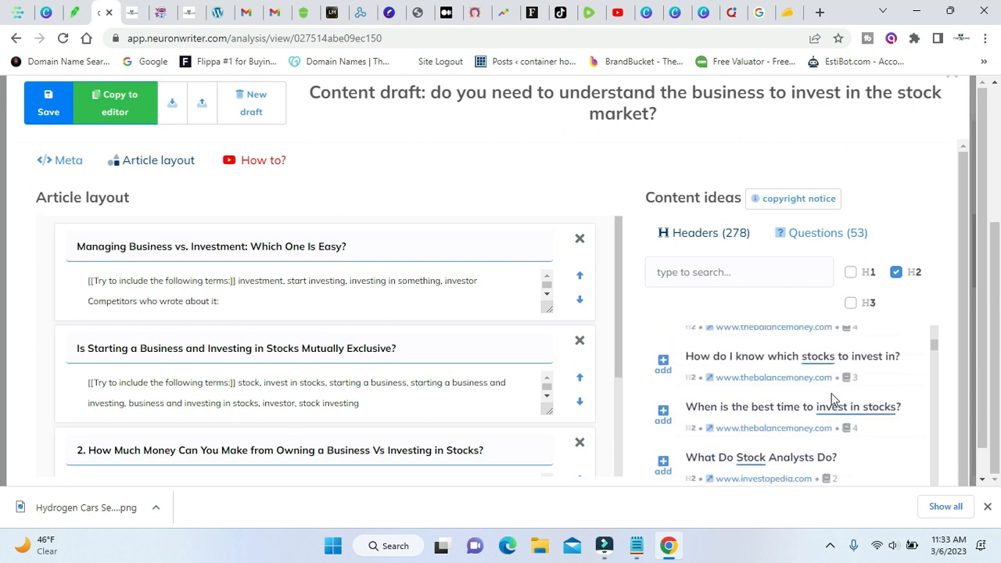
click(663, 367)
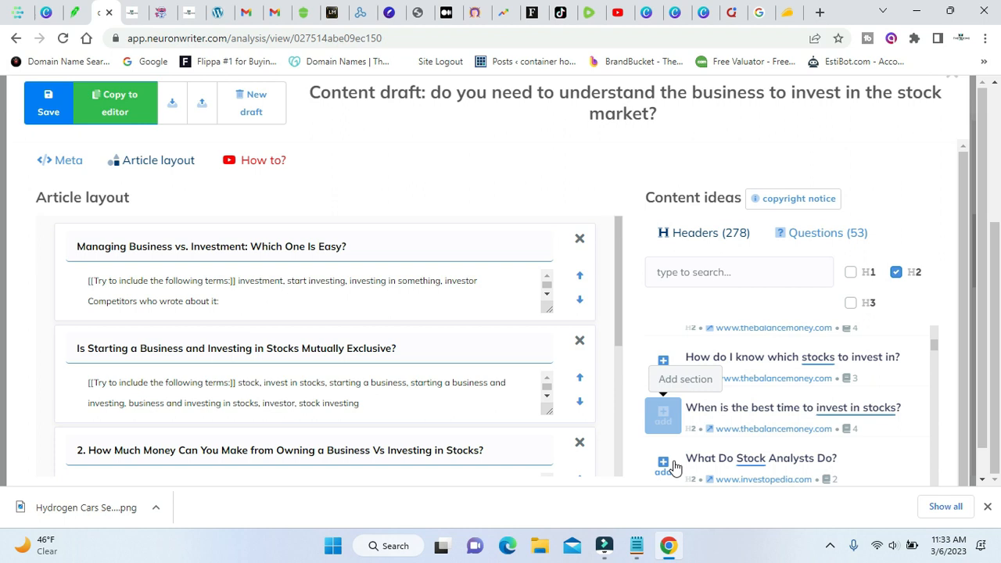
Copy the question from the content draft's title and add an empty section to the article layout.
scroll(790, 418, down, 1)
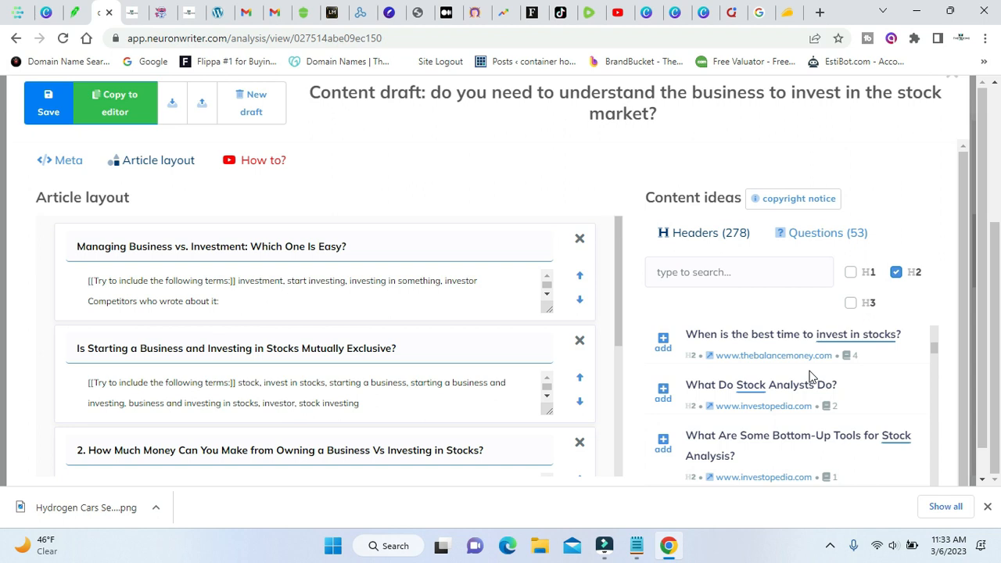
scroll(814, 383, down, 3)
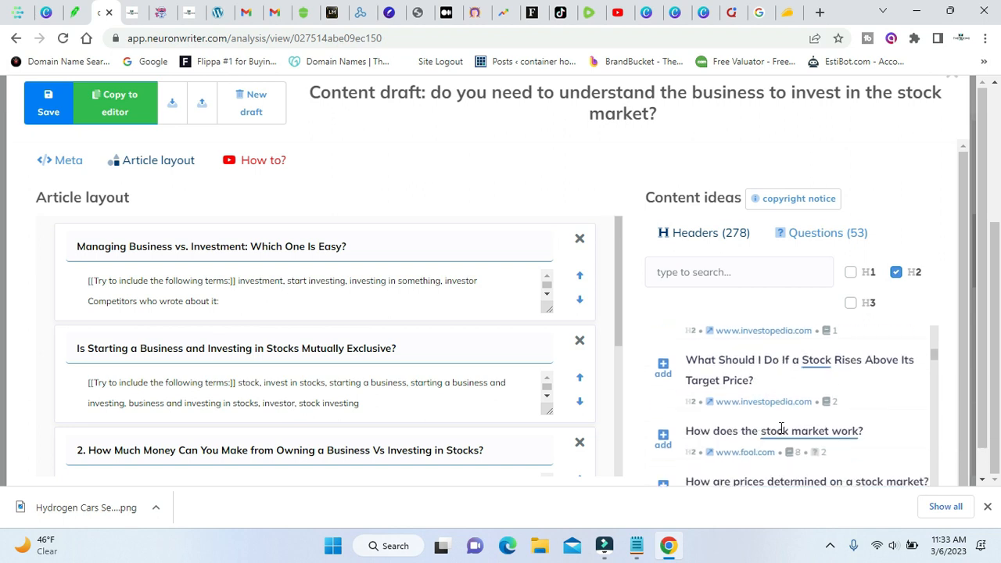
scroll(830, 430, down, 1)
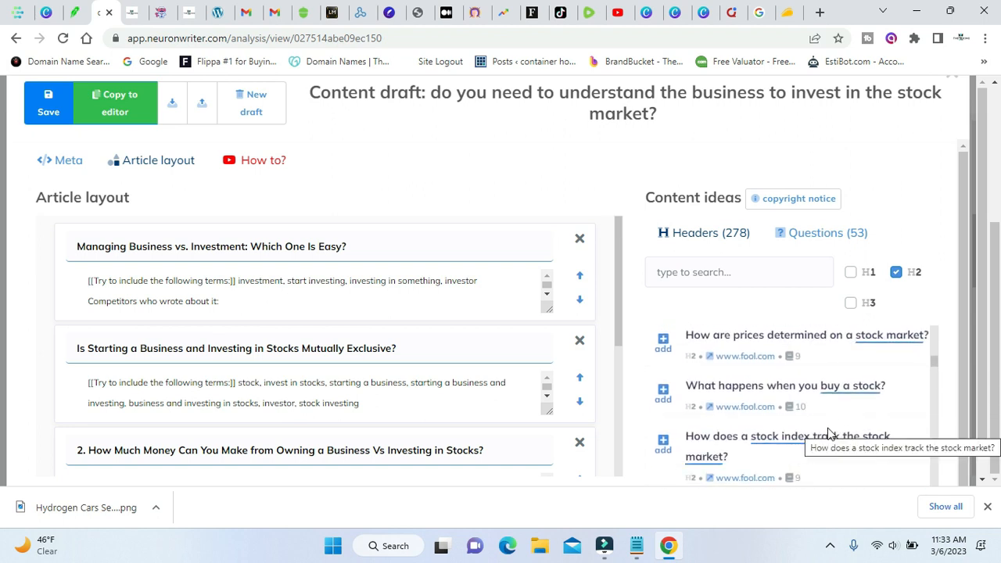
scroll(829, 434, down, 1)
scroll(830, 431, down, 1)
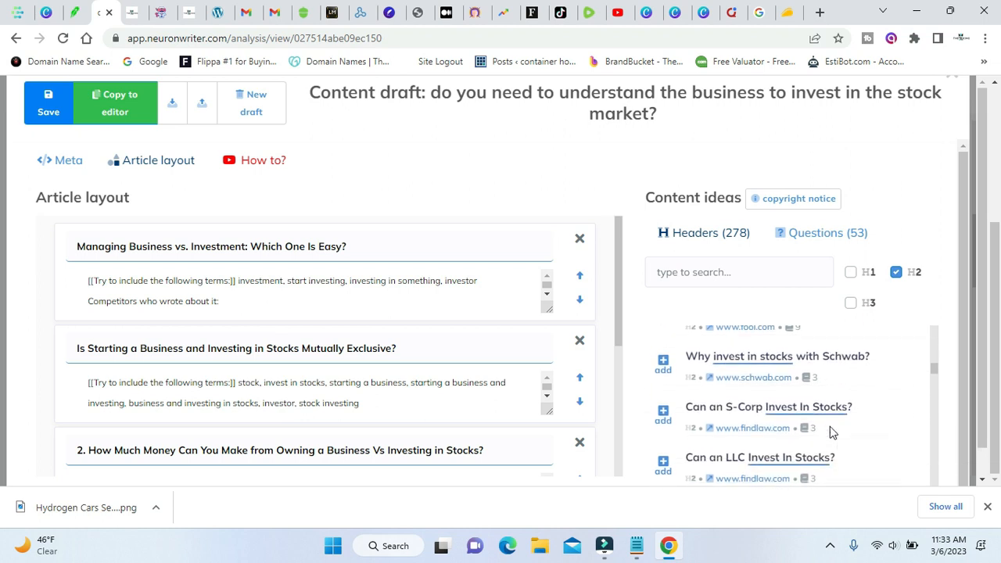
scroll(830, 429, down, 1)
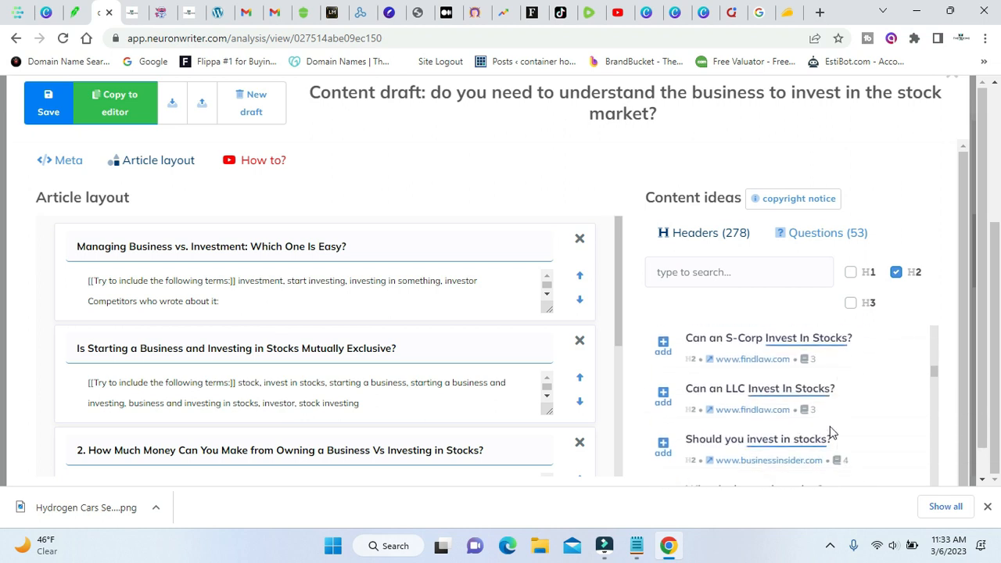
drag(435, 93, 665, 118)
right_click(636, 115)
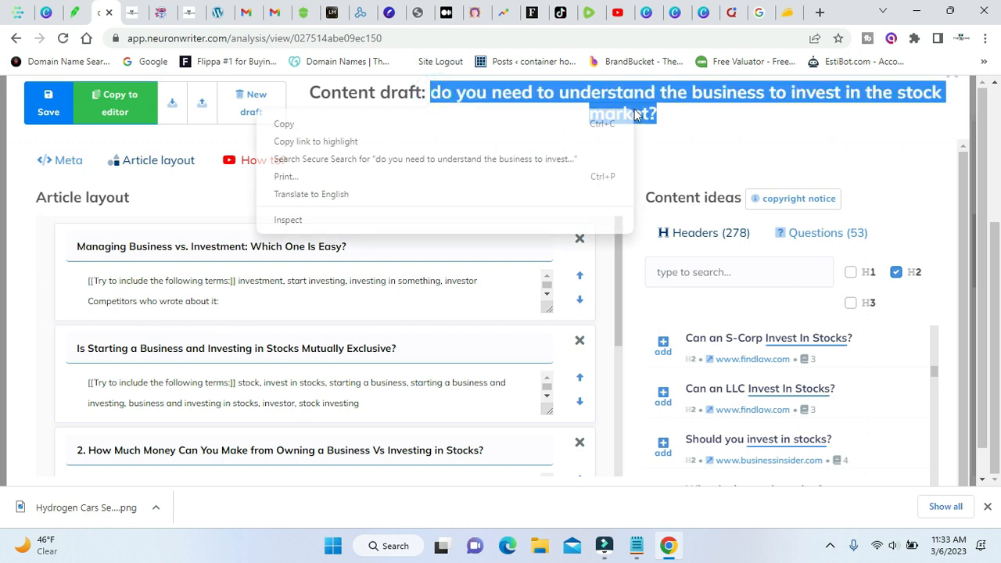
click(581, 125)
scroll(688, 353, up, 5)
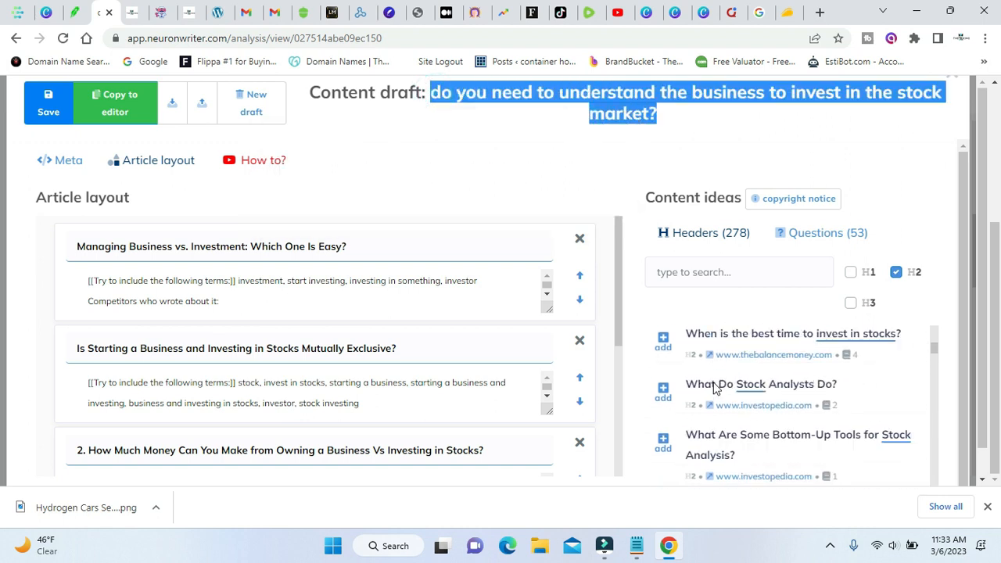
click(665, 344)
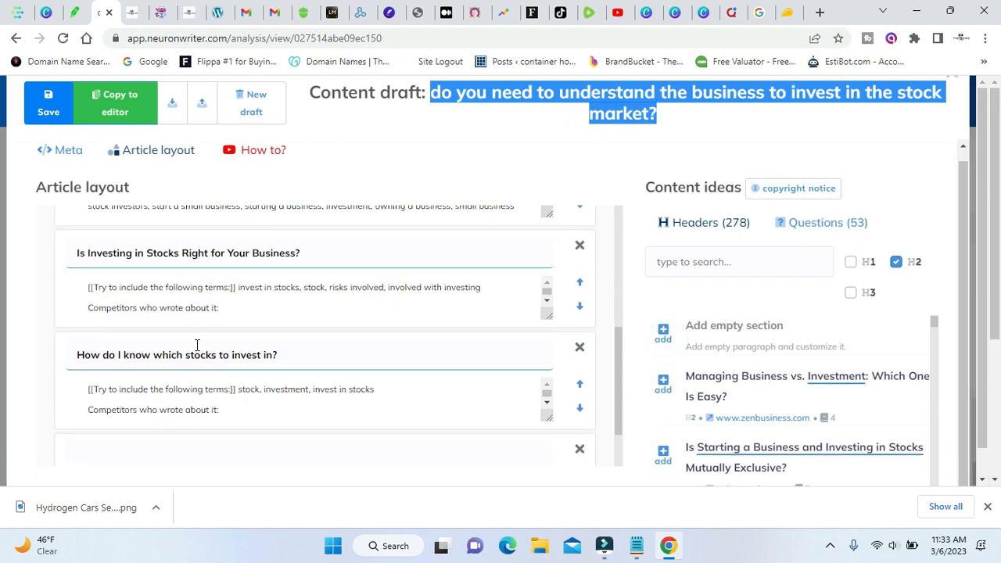
Head the empty section "Do you need to understand the business to invest in the stock market?", capitalising its first letter.
scroll(187, 415, down, 1)
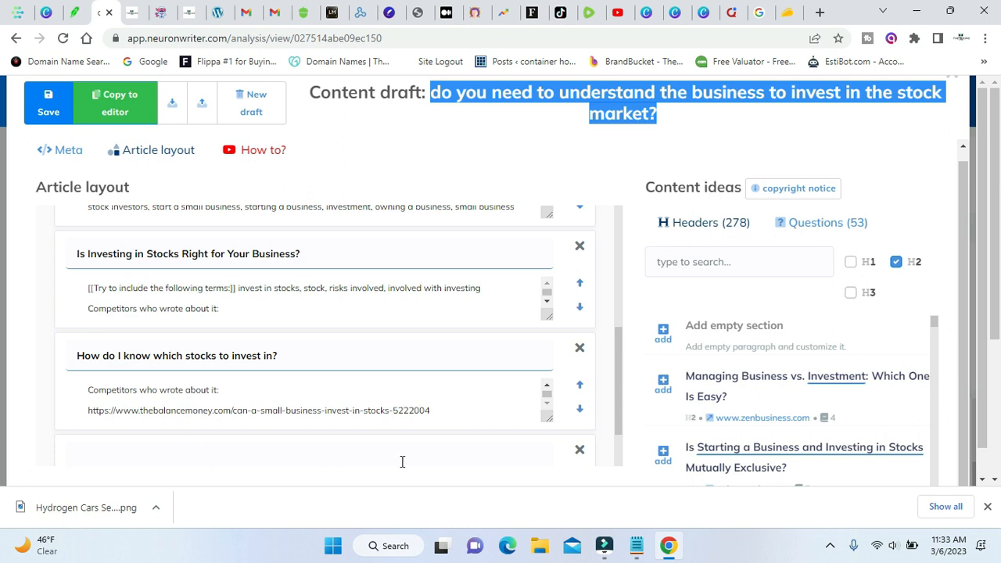
scroll(403, 462, down, 1)
click(391, 382)
right_click(391, 382)
click(434, 265)
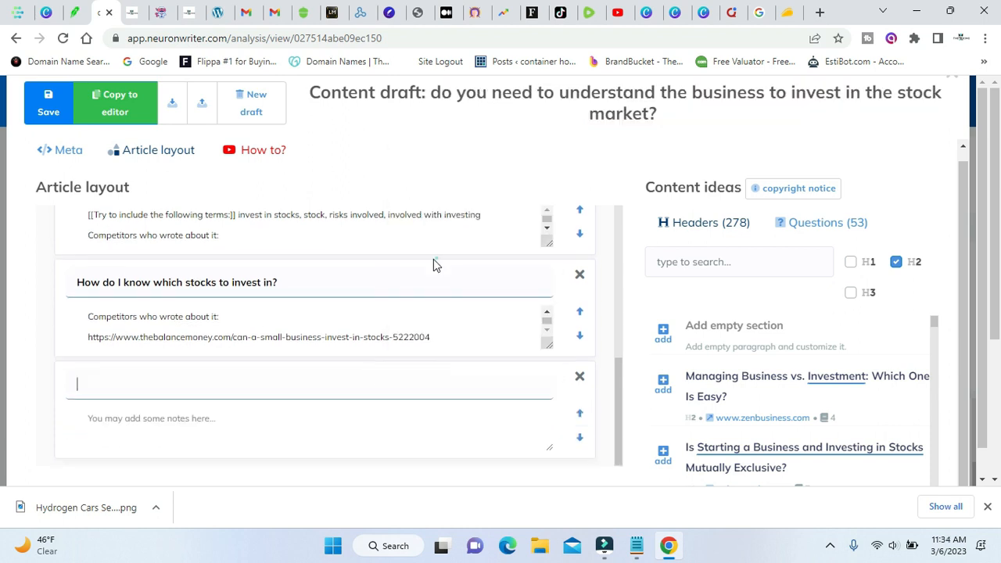
key(ctrl+v)
click(83, 380)
key(BackSpace)
text(D)
Remove the number "2." from the start of the "How Much Money Can You Make from Owning a Business" section heading.
scroll(103, 375, up, 2)
click(86, 224)
key(BackSpace)
key(BackSpace)
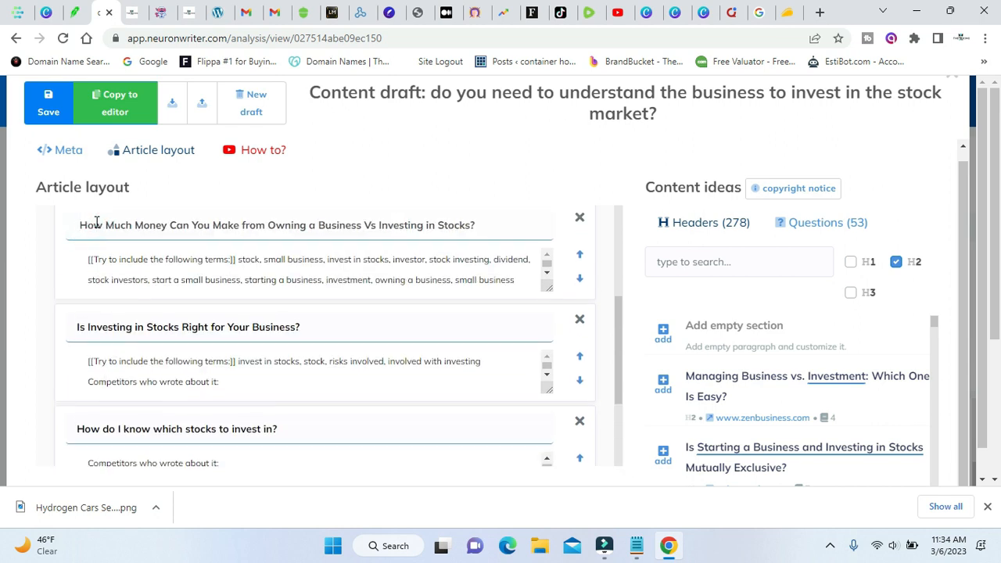
Add the suggested header "When is the best time to invest in stocks?" as a section of the article layout.
scroll(422, 421, down, 2)
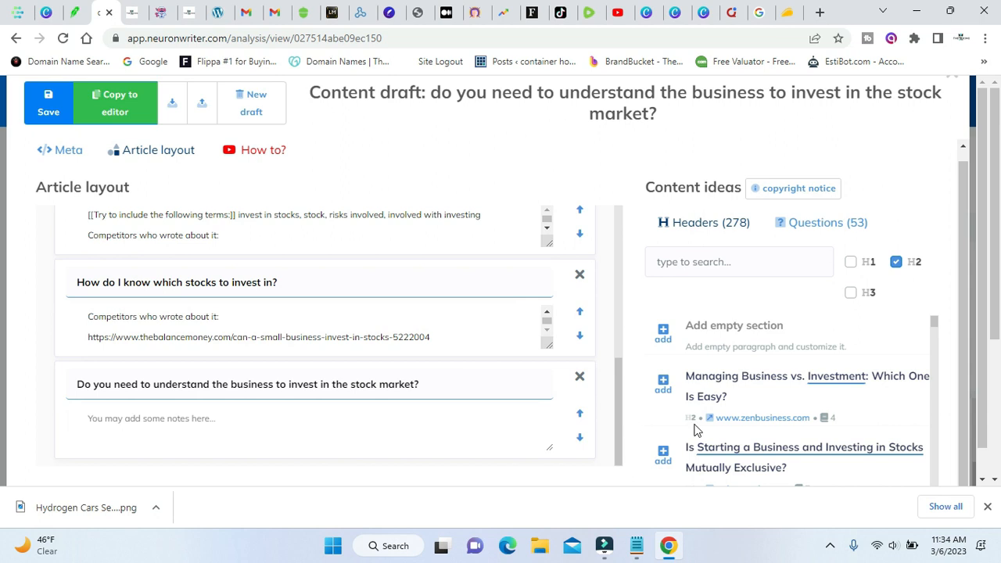
scroll(767, 440, down, 5)
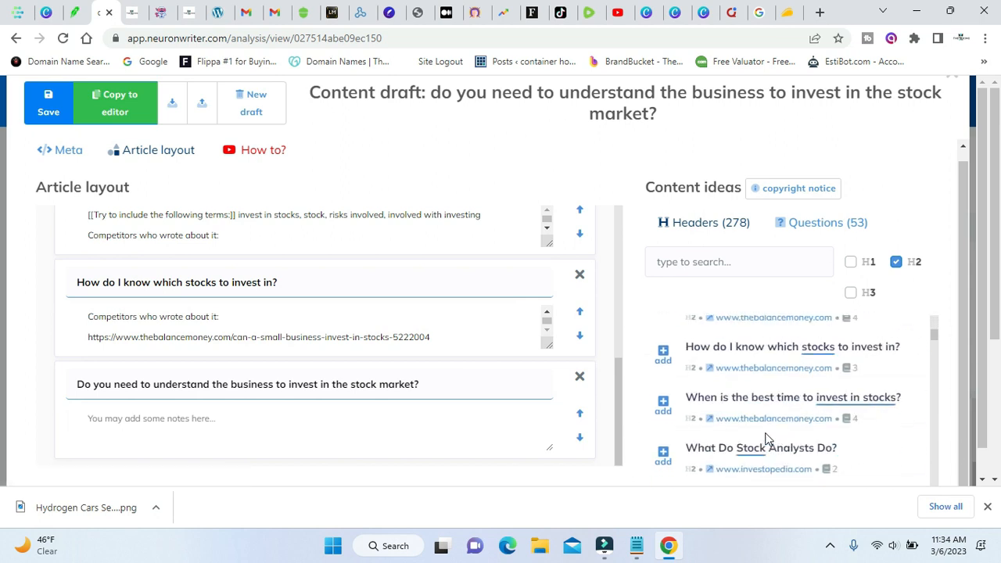
click(664, 405)
Look through the remaining suggested H2 headers for more section ideas and check the sections already in the article layout.
scroll(788, 420, down, 3)
scroll(787, 420, down, 5)
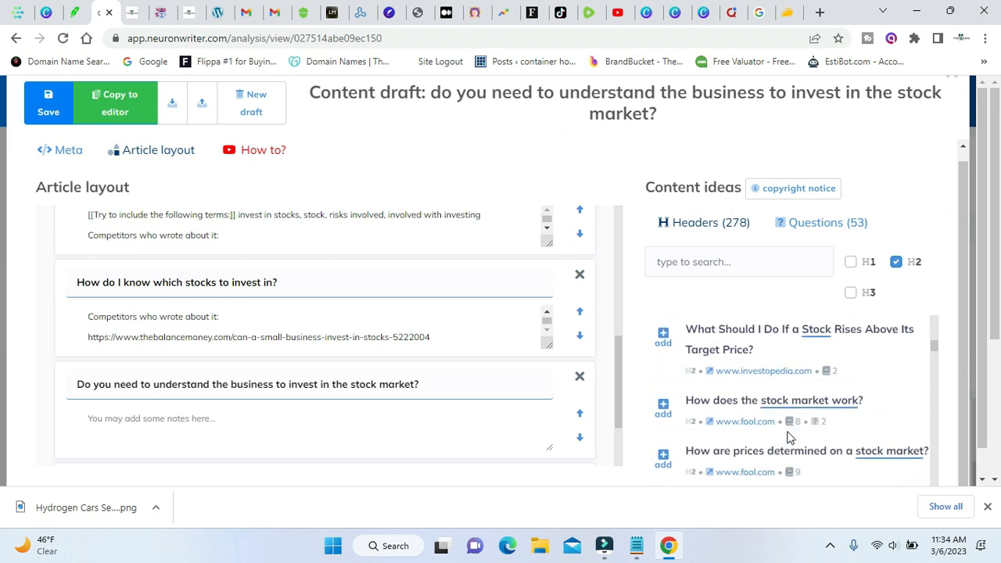
scroll(788, 436, down, 8)
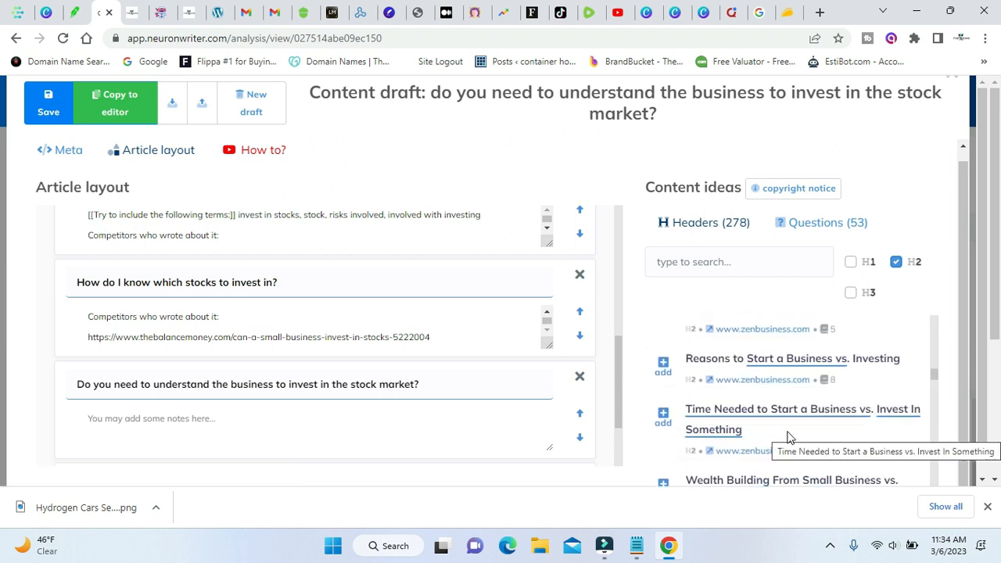
scroll(788, 436, down, 2)
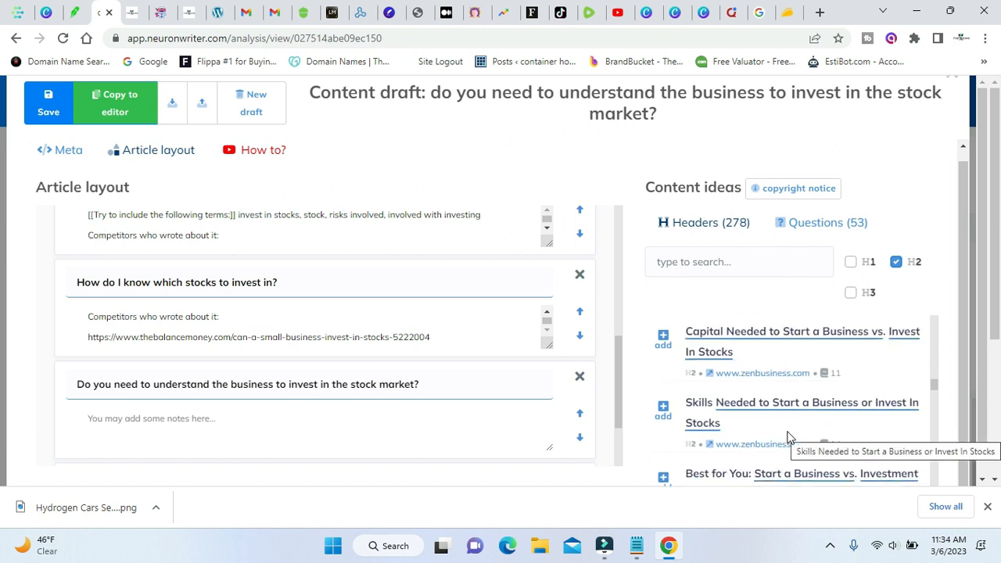
scroll(788, 436, down, 10)
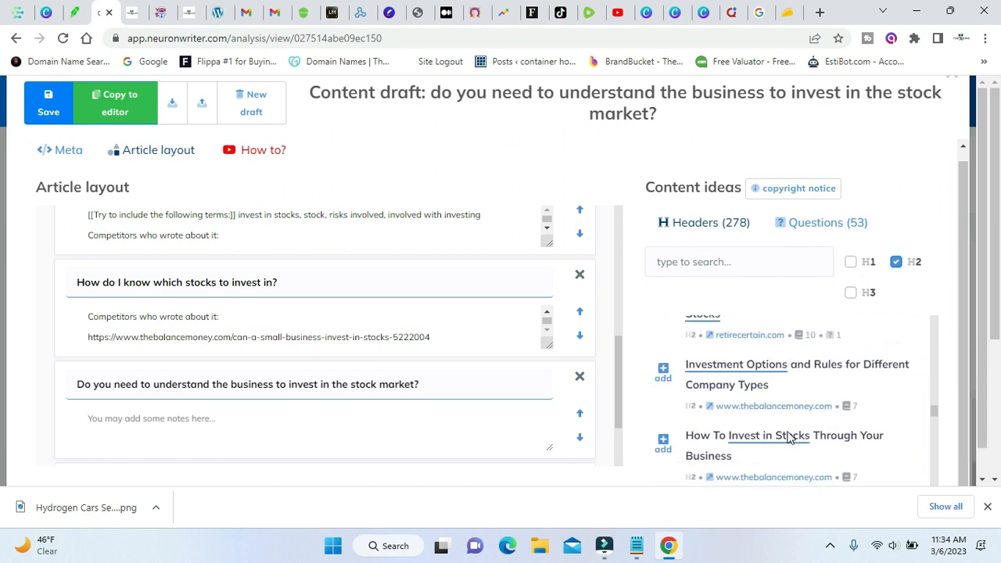
scroll(788, 435, down, 10)
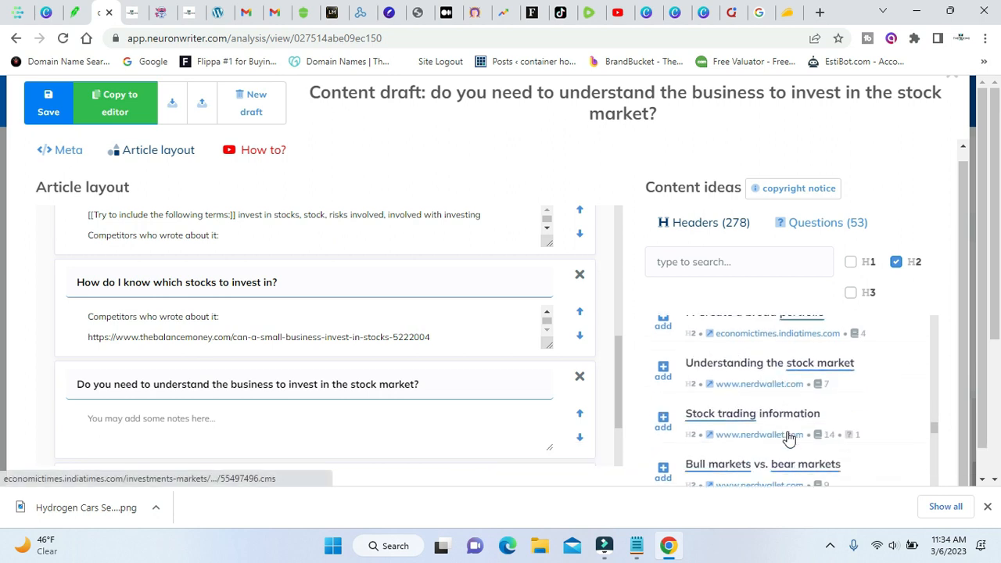
scroll(788, 437, down, 10)
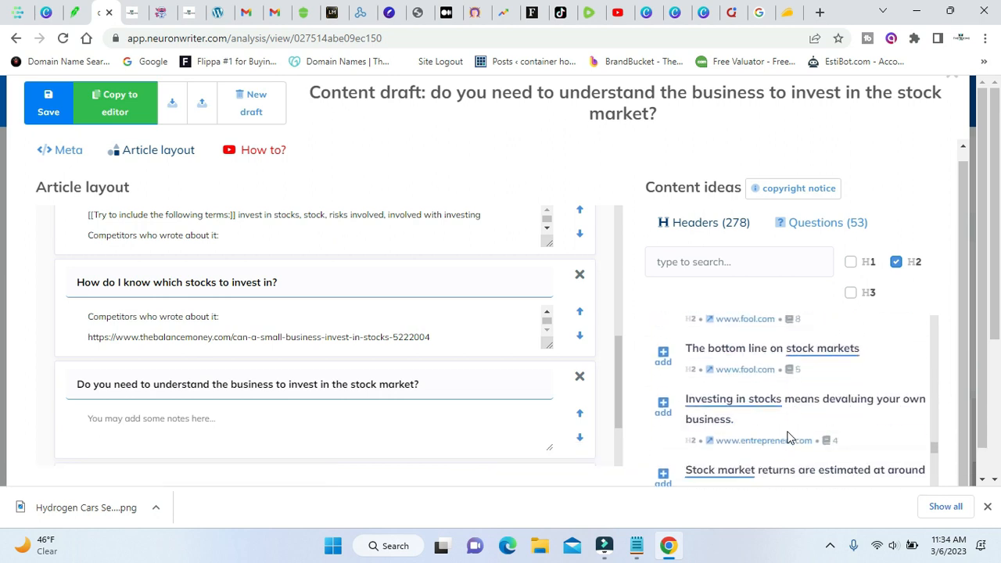
scroll(788, 437, down, 10)
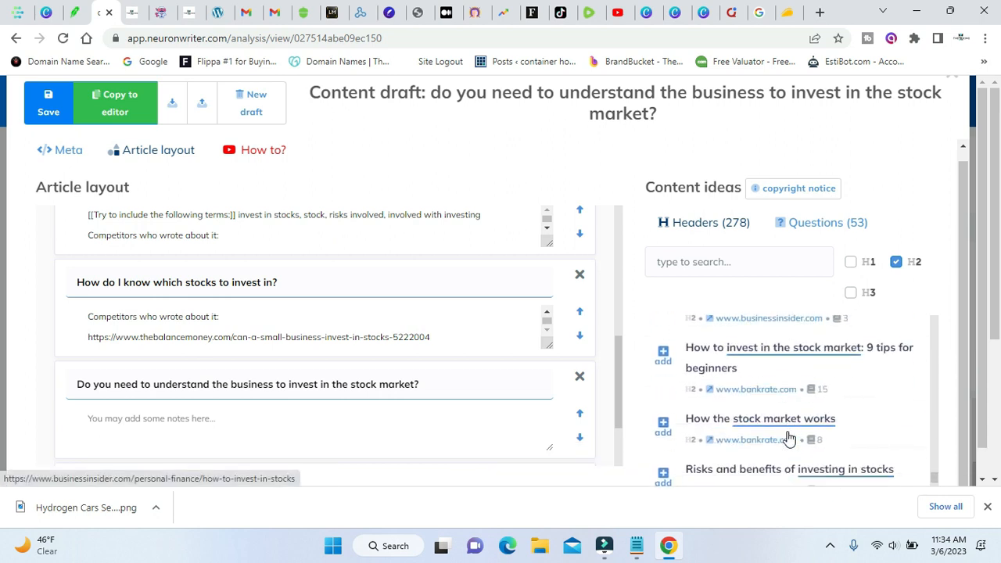
scroll(788, 437, down, 2)
scroll(400, 280, up, 10)
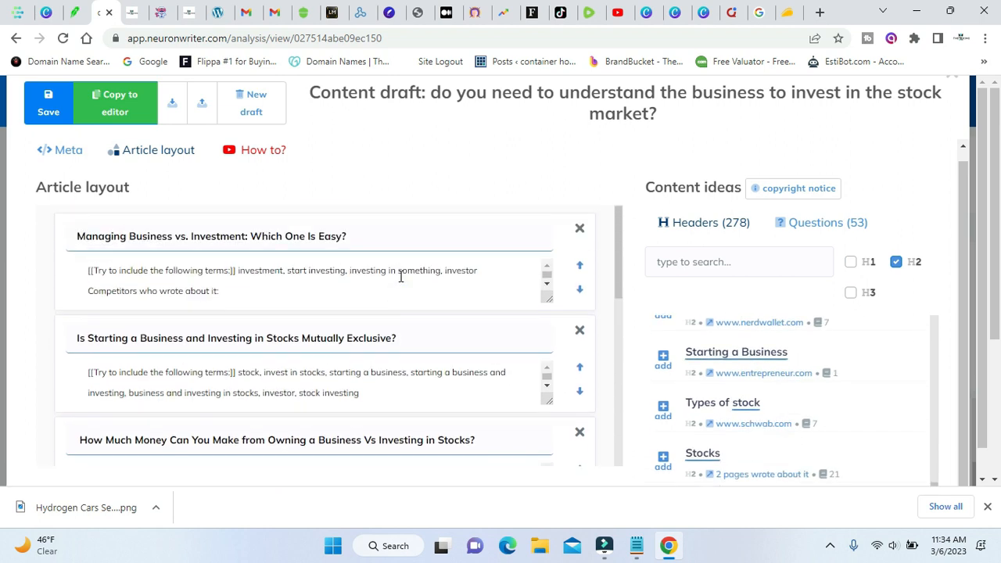
Copy the article layout draft into the content editor and review the inserted section headings.
click(115, 109)
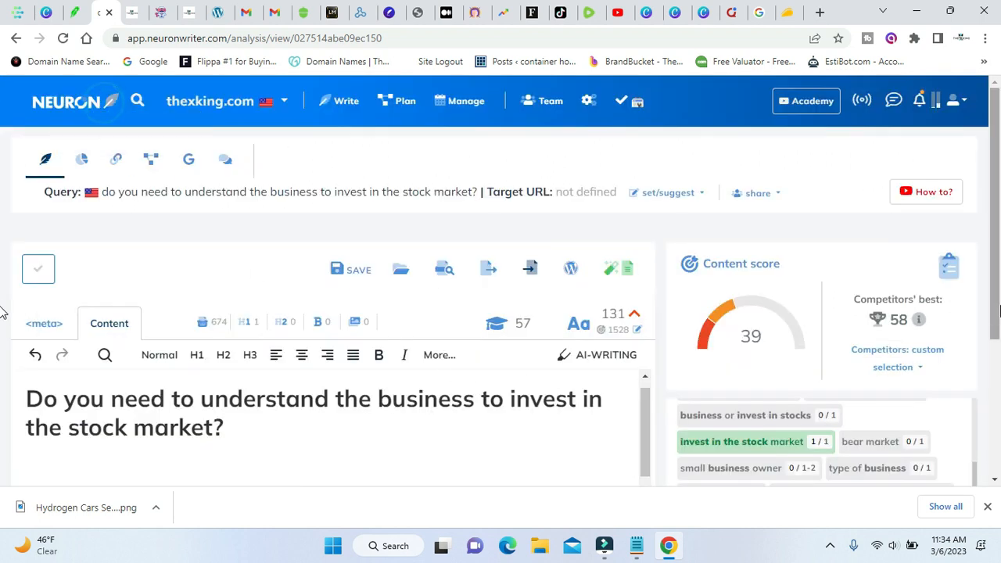
scroll(4, 324, down, 1)
scroll(476, 405, down, 10)
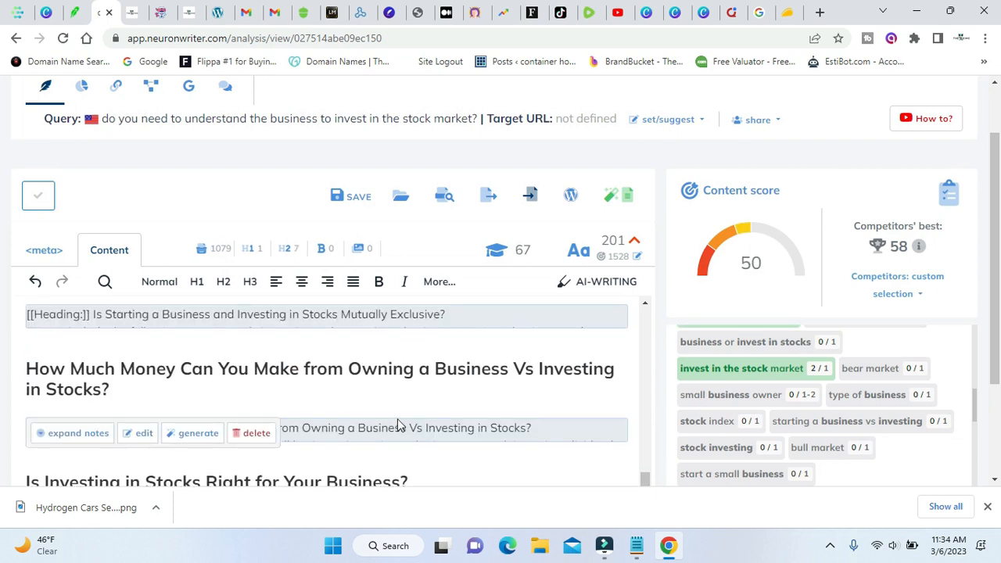
scroll(399, 421, up, 5)
scroll(4, 328, down, 2)
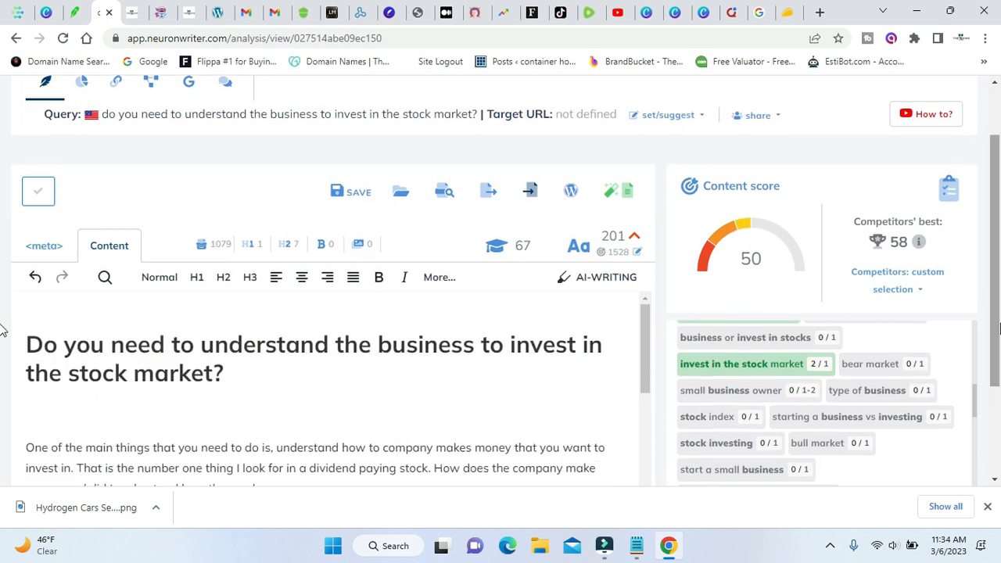
scroll(297, 342, down, 3)
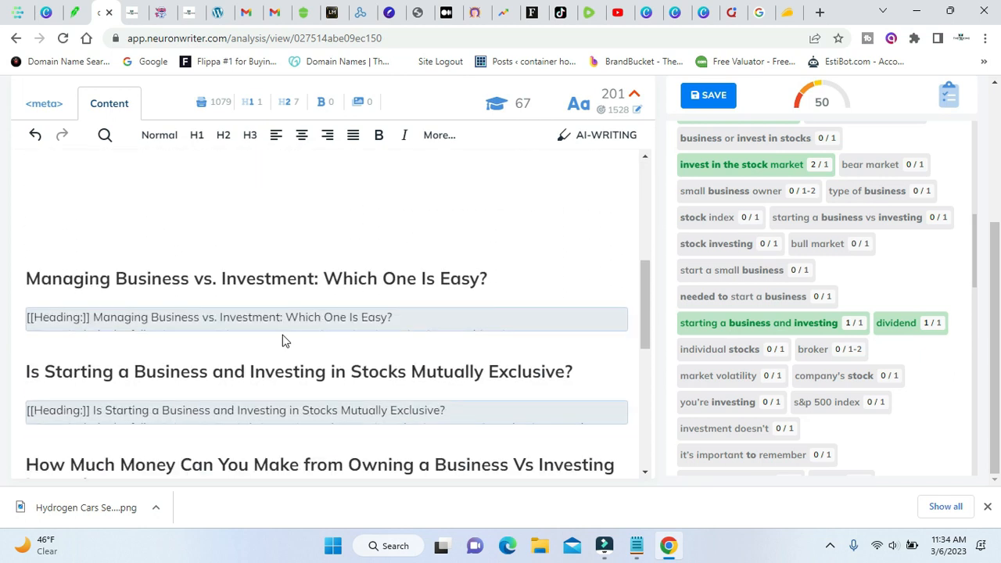
Remove surplus blank lines above the "Managing Business vs. Investment: Which One Is Easy?" heading.
scroll(156, 328, up, 2)
click(62, 344)
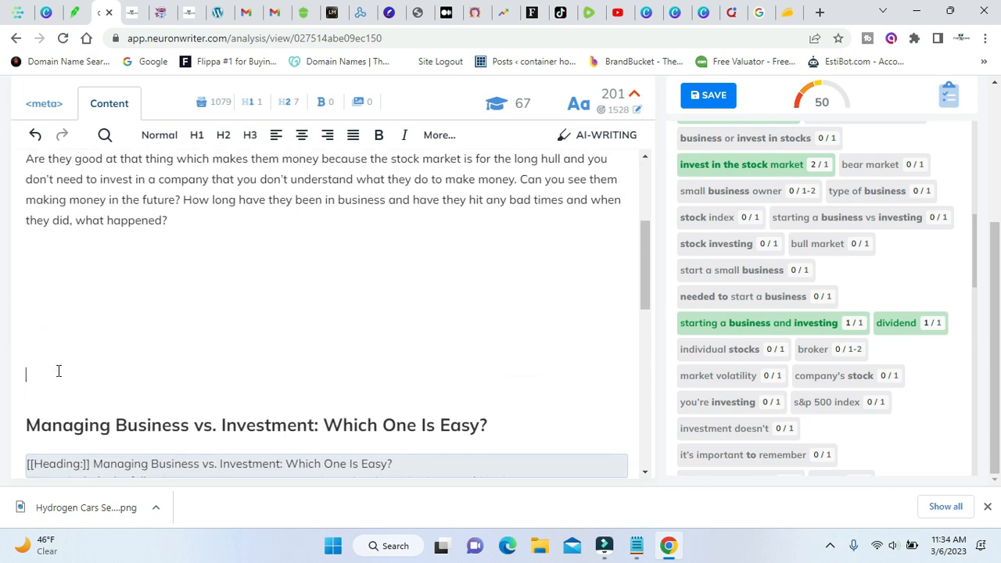
key(Delete)
key(Delete)
key(BackSpace)
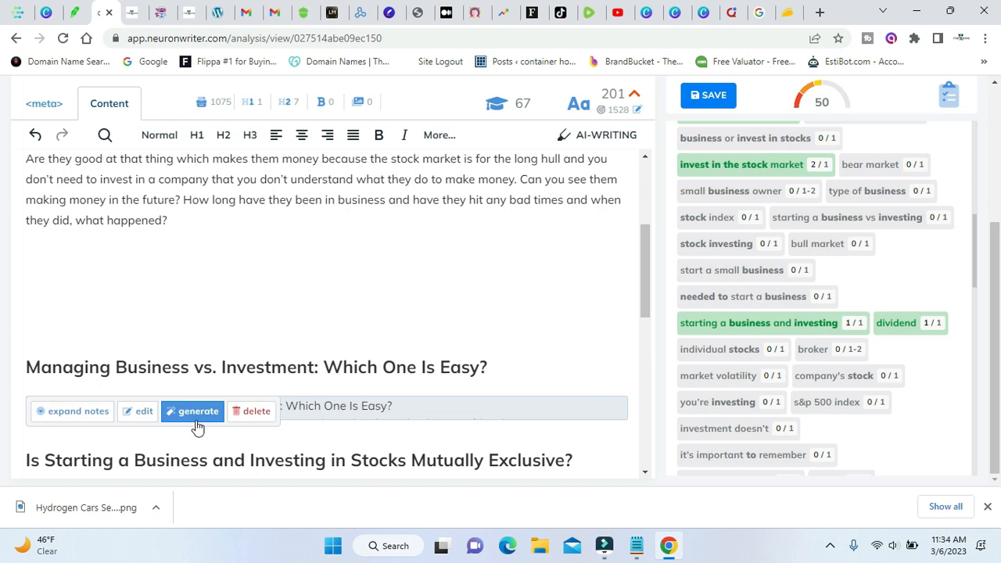
Generate an AI paragraph for the "Managing Business vs. Investment: Which One Is Easy?" section and copy it to the editor.
click(198, 412)
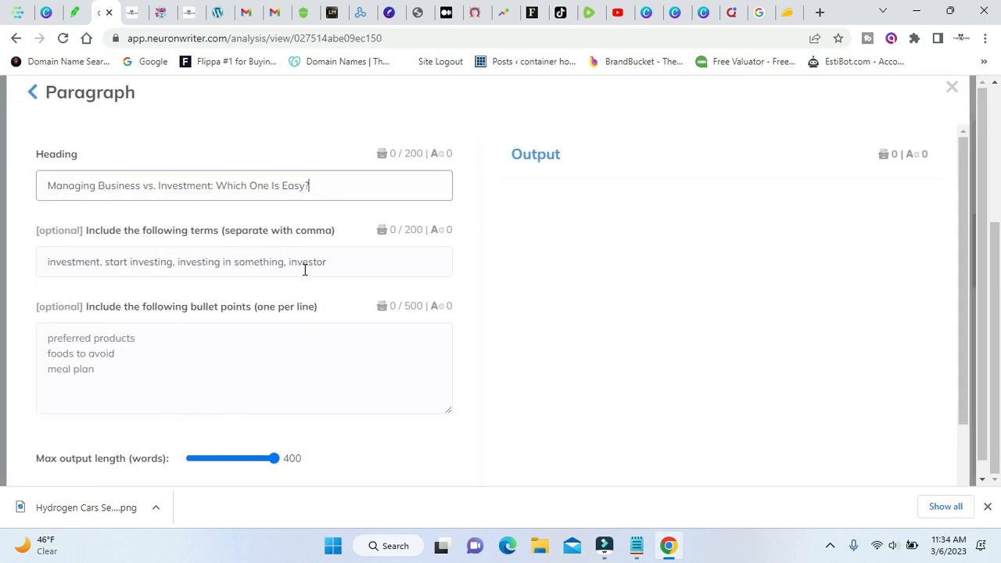
scroll(304, 268, down, 2)
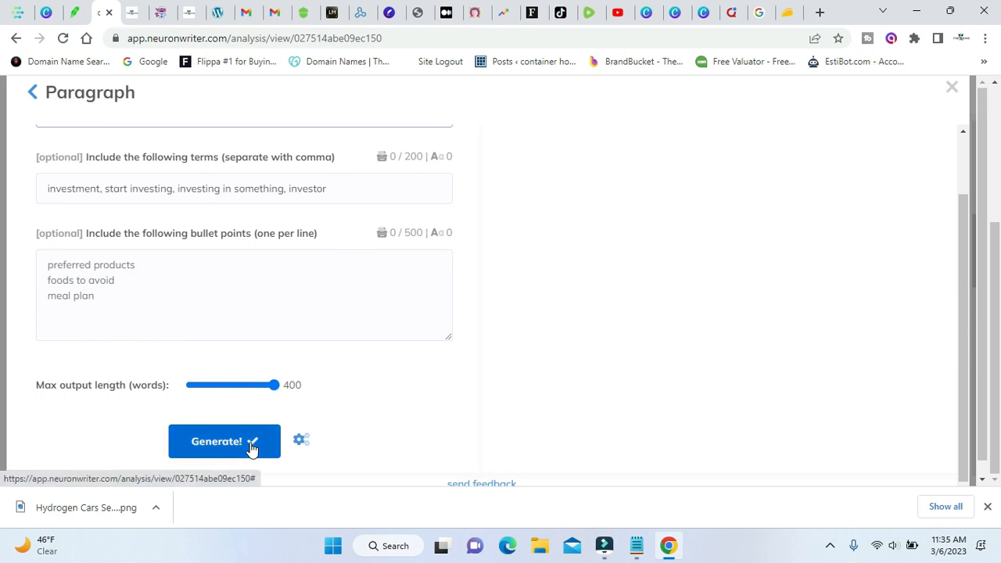
click(251, 443)
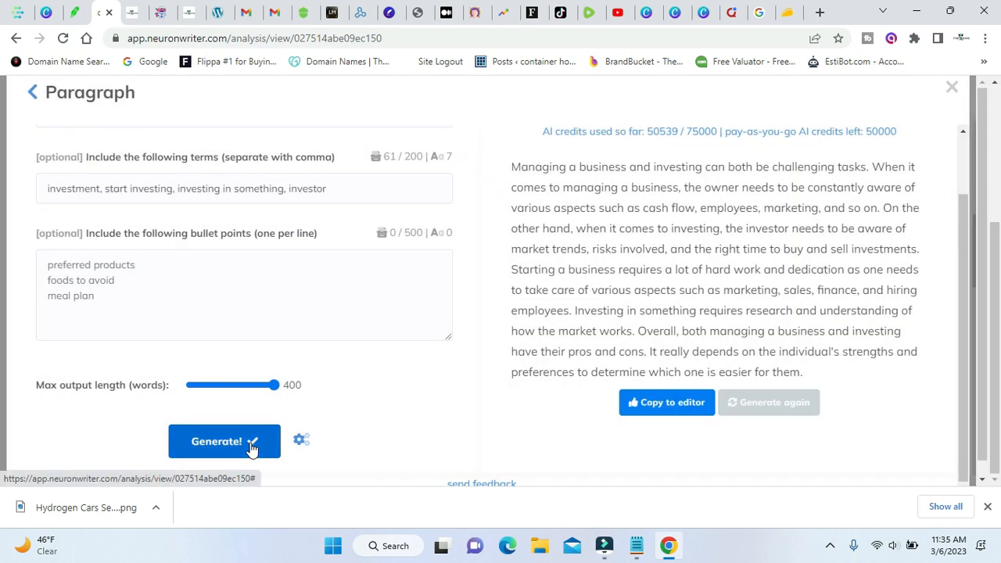
click(663, 407)
scroll(396, 346, down, 2)
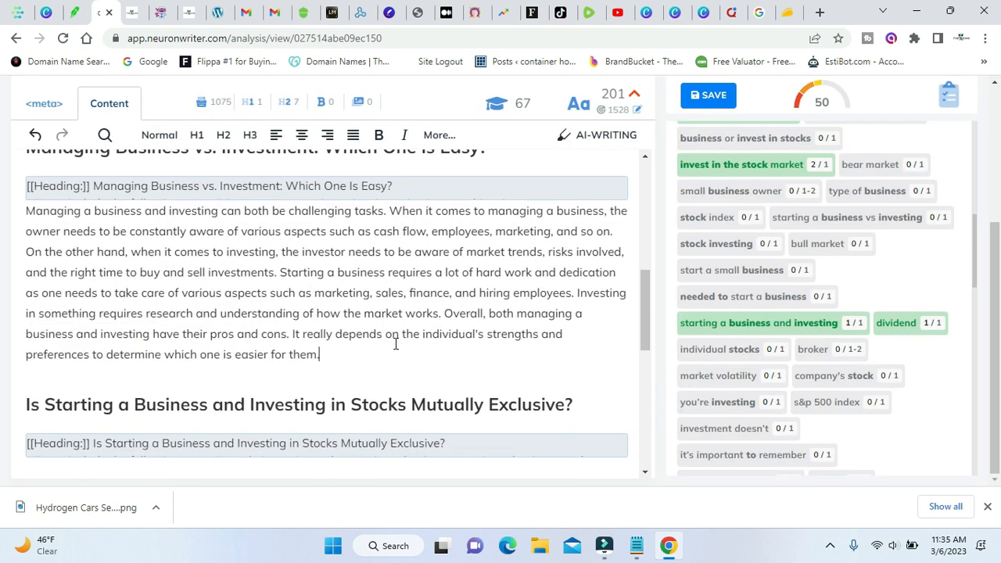
Split the generated text before "Starting a business requires" with a blank line and check the content score against the competitors' best.
click(282, 273)
key(Return)
key(Return)
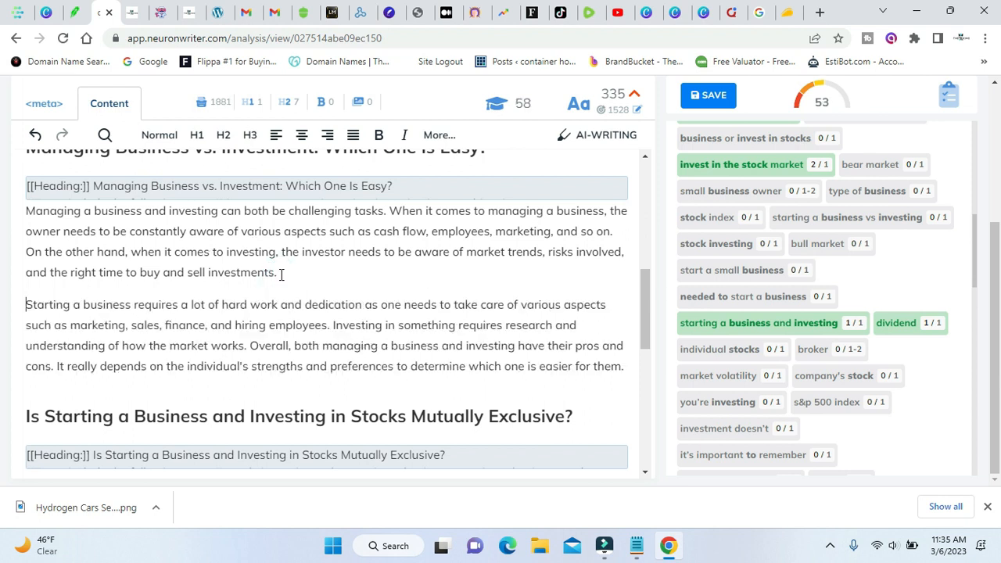
scroll(661, 297, up, 3)
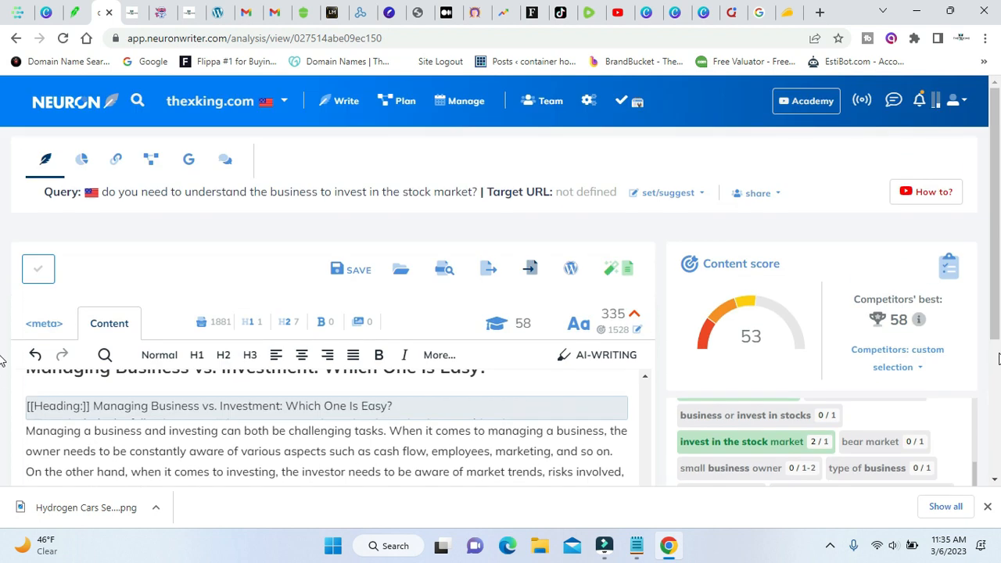
mouse_move(920, 325)
scroll(996, 268, down, 1)
scroll(376, 273, down, 2)
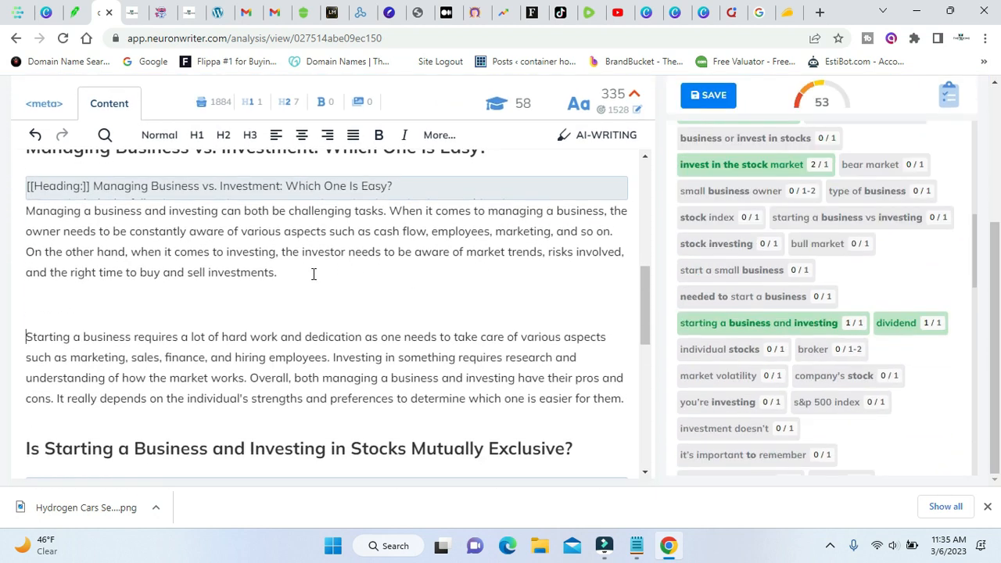
scroll(188, 255, up, 1)
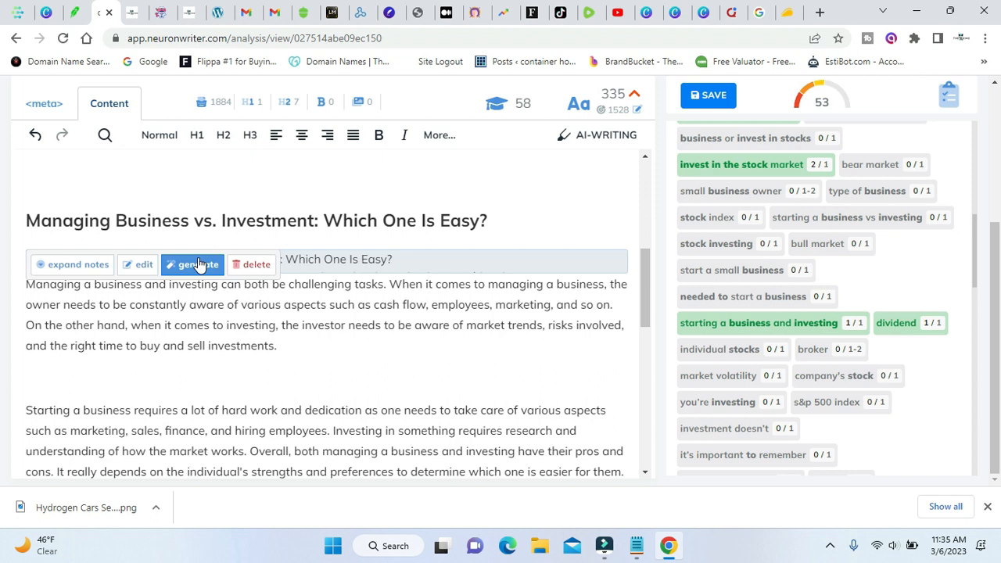
click(143, 266)
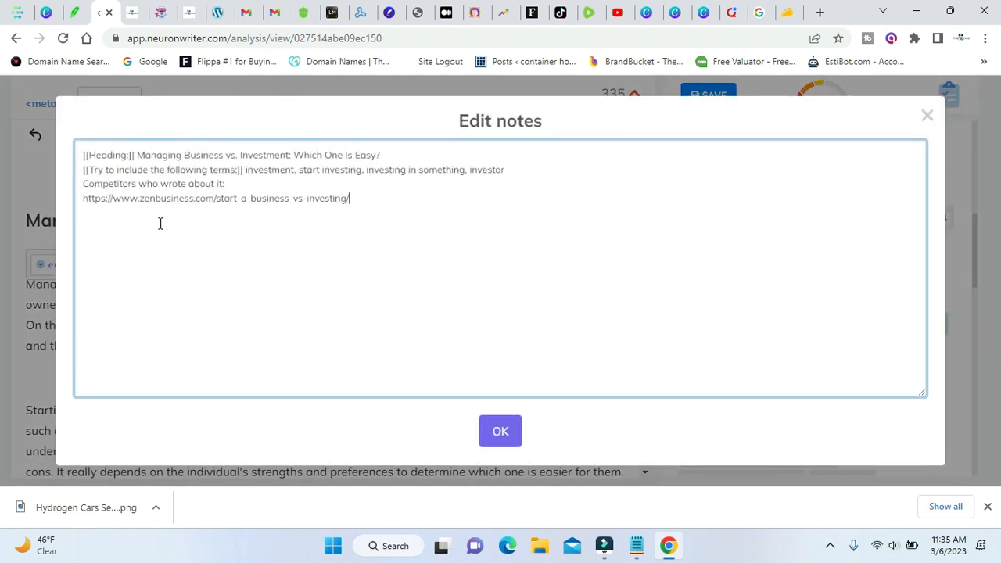
double_click(274, 201)
triple_click(274, 201)
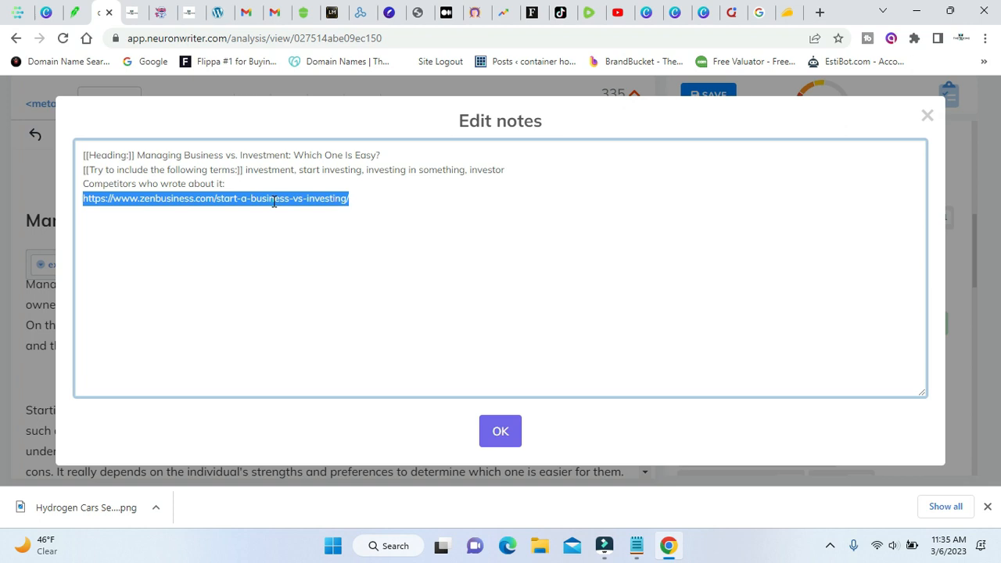
right_click(274, 201)
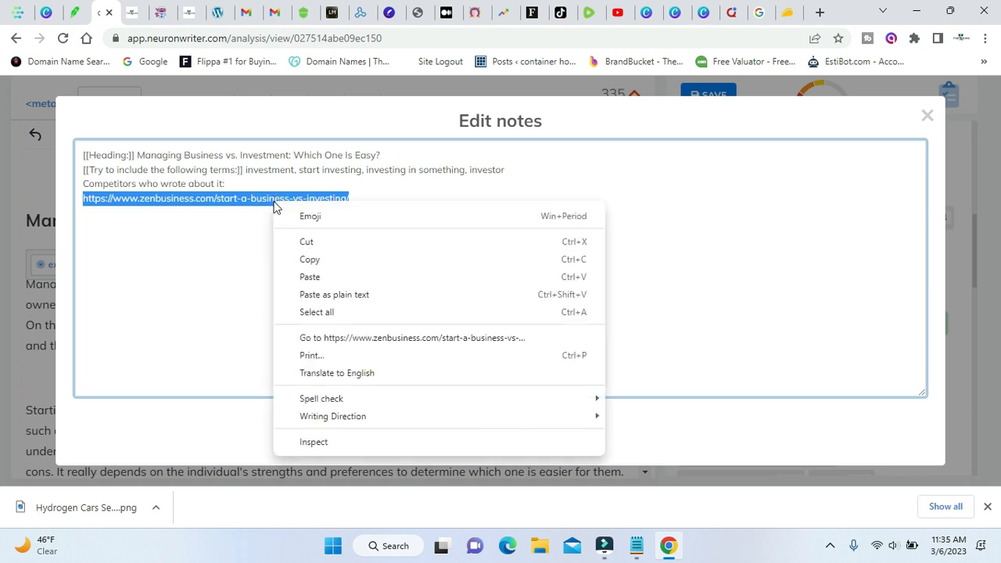
click(336, 261)
click(501, 436)
Add the line "For the best post on how starting a bussiness vs investing" below the section's last generated paragraph.
scroll(370, 337, down, 3)
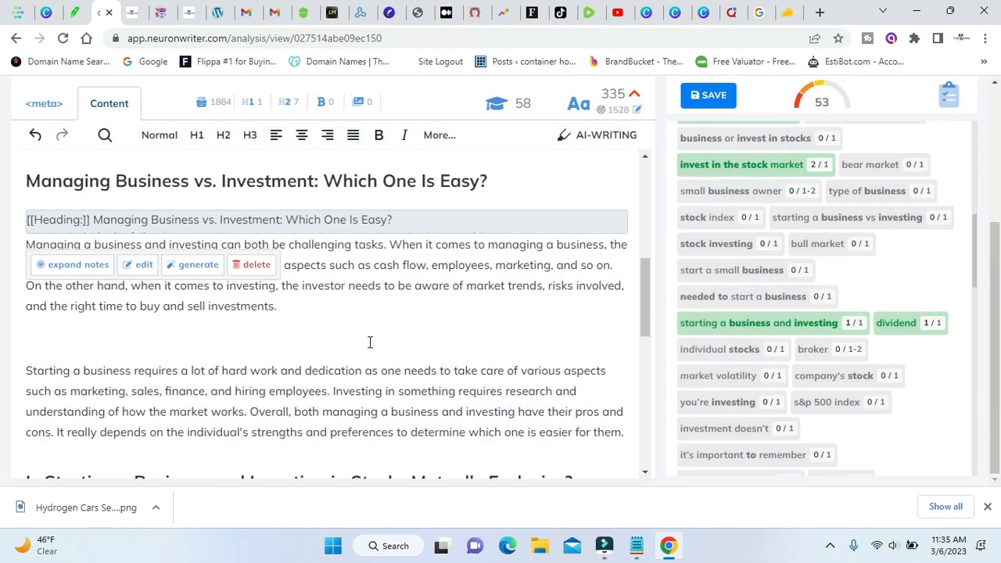
click(627, 329)
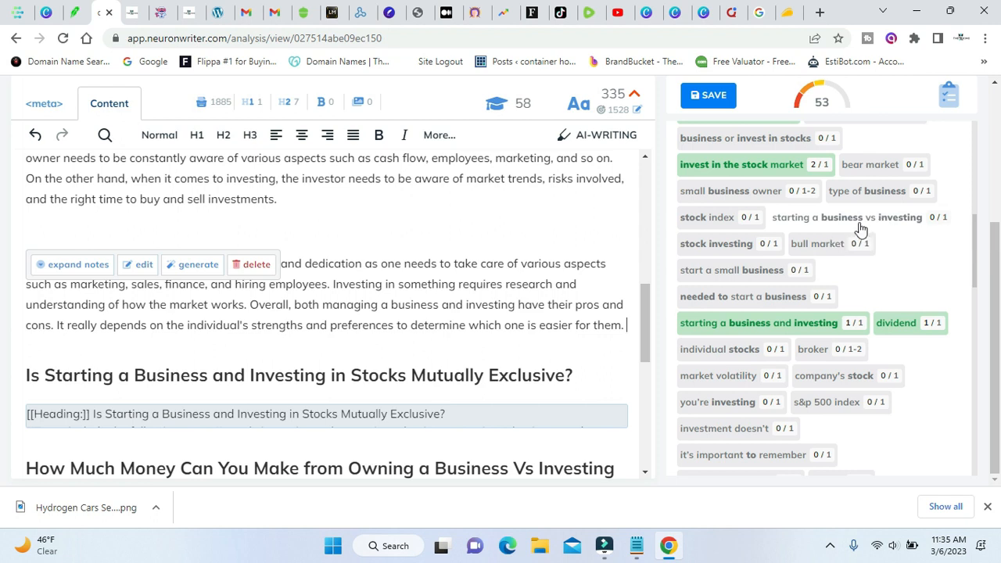
key(Return)
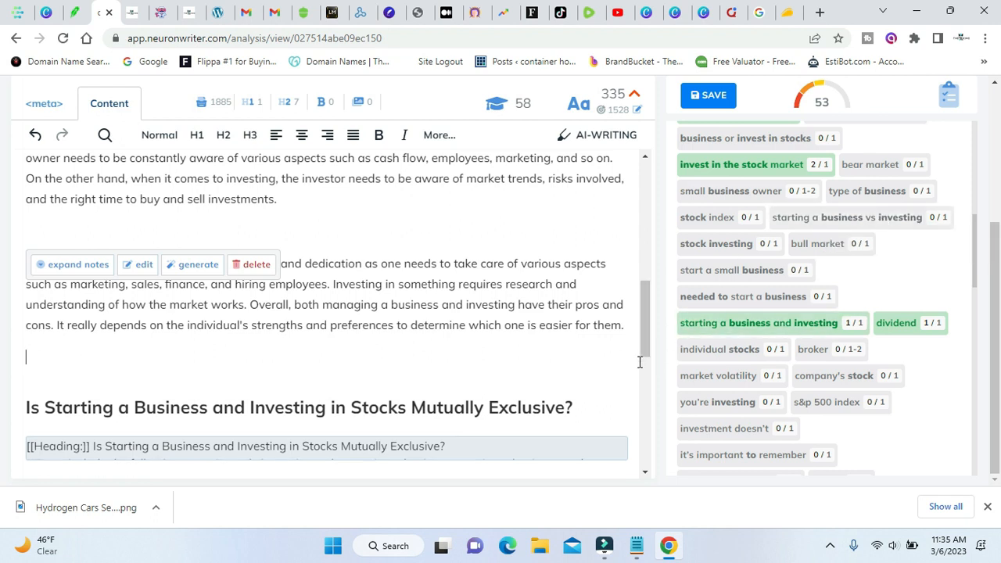
text(For the best post on h)
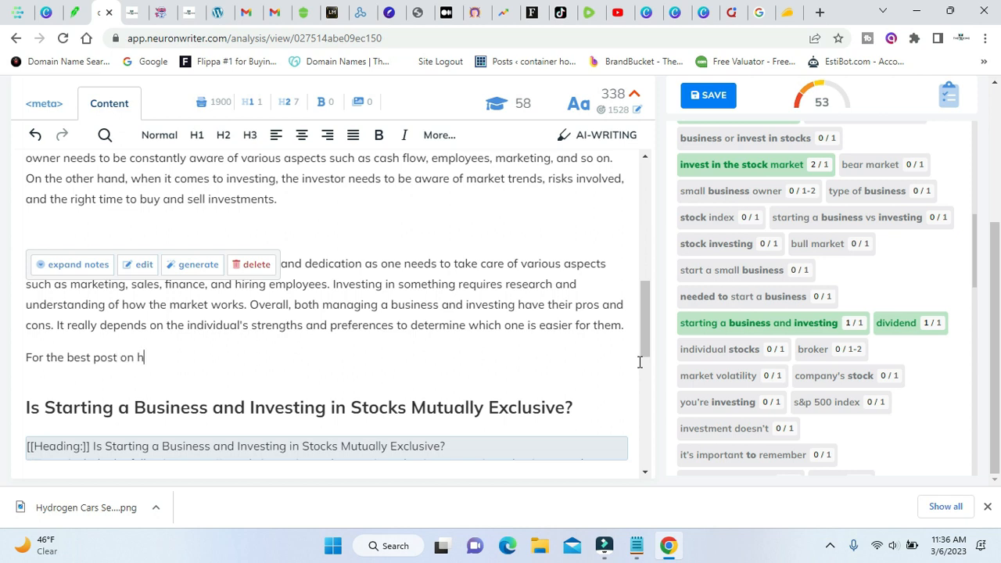
text(ow starting a bussiness vs investing)
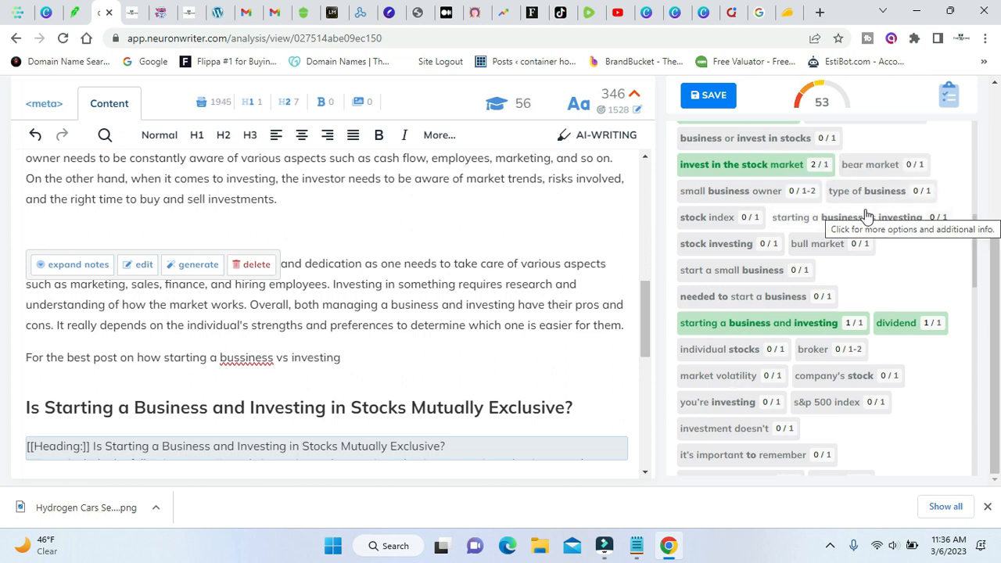
Correct the misspelled "bussiness" in the new line to "business".
right_click(265, 354)
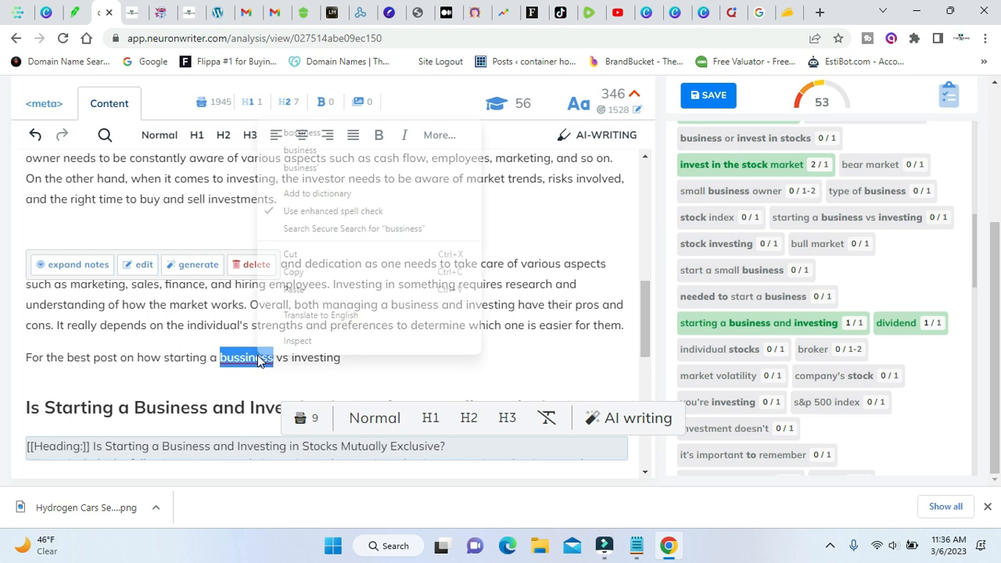
click(340, 150)
click(358, 357)
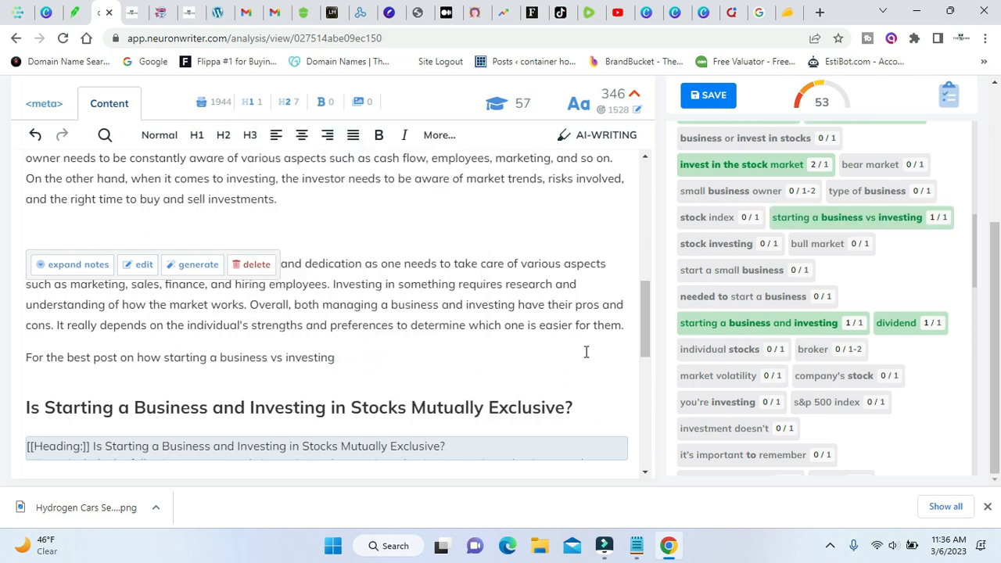
scroll(779, 358, down, 2)
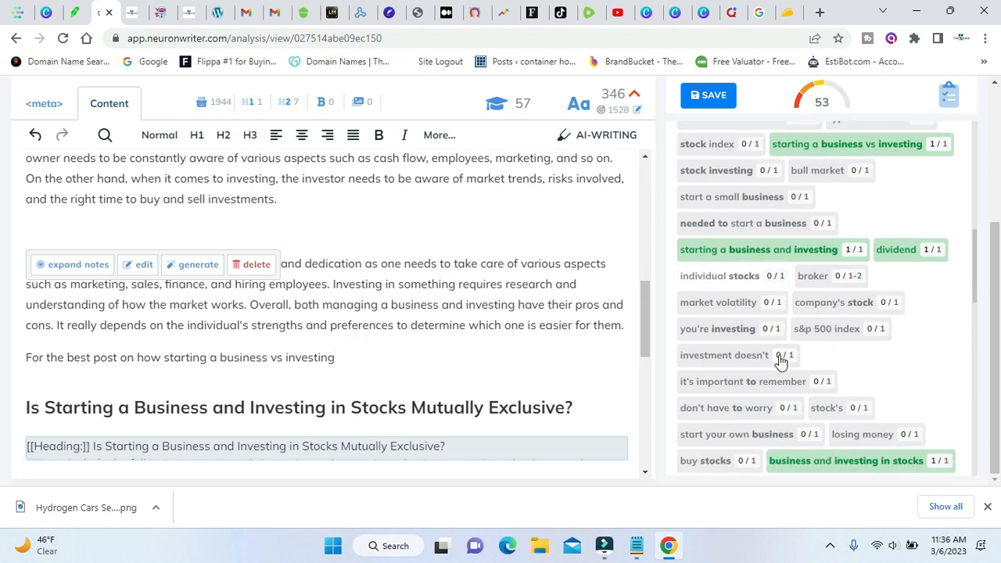
scroll(779, 359, down, 1)
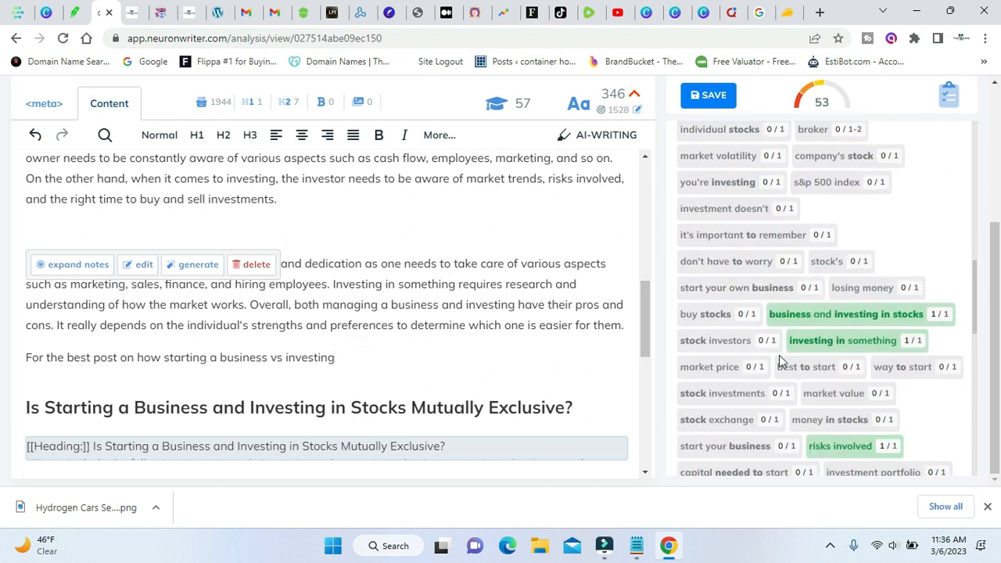
click(758, 12)
click(361, 94)
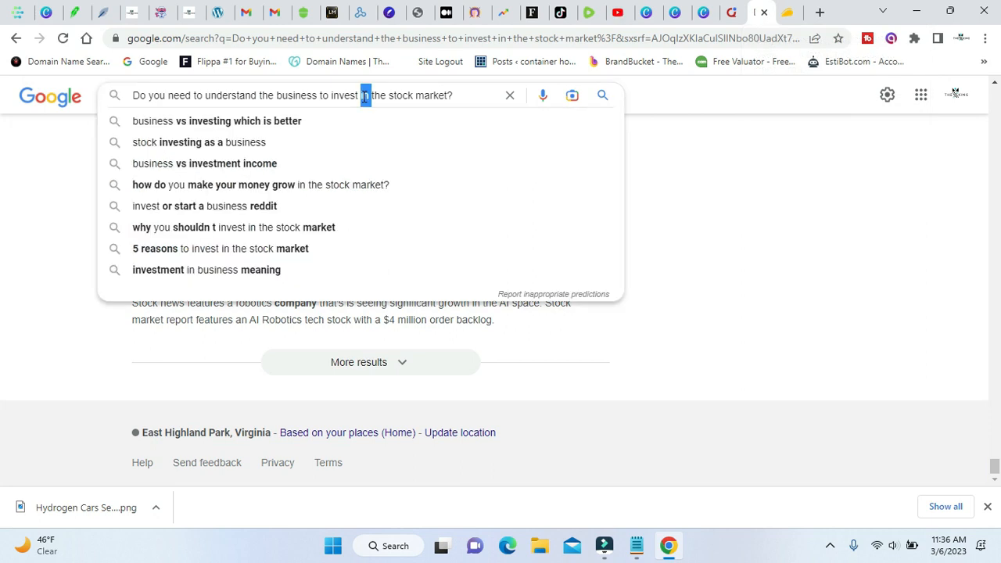
triple_click(363, 96)
right_click(363, 96)
click(438, 172)
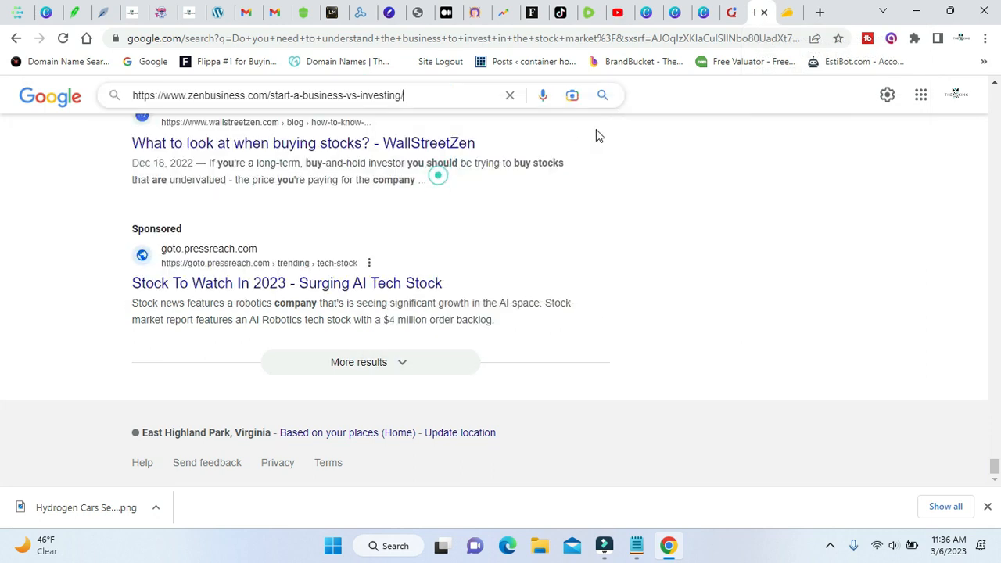
click(603, 96)
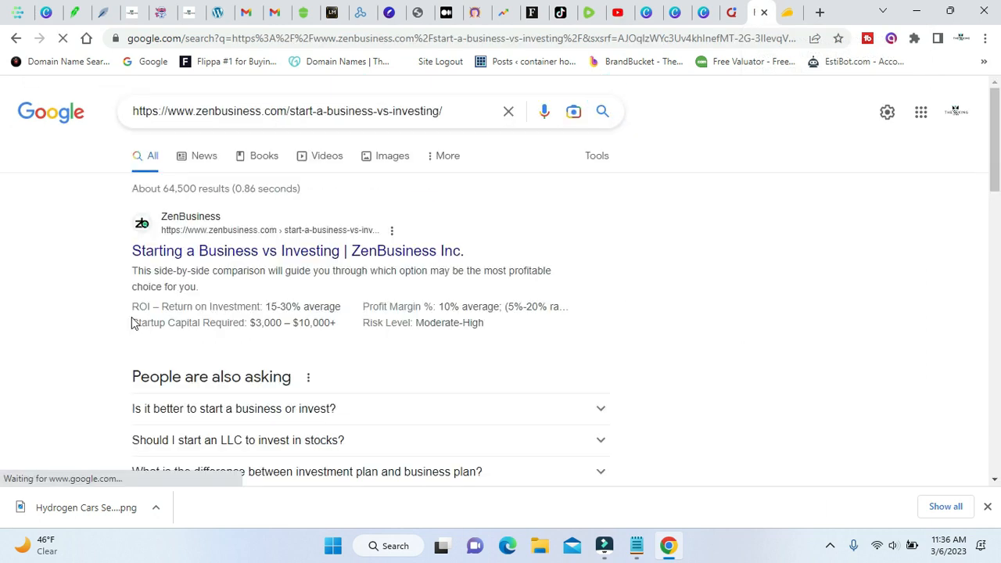
Open the copied ZenBusiness URL directly and read the article down to the section "Managing Business vs. Investment: Which One Is Easy?".
click(327, 36)
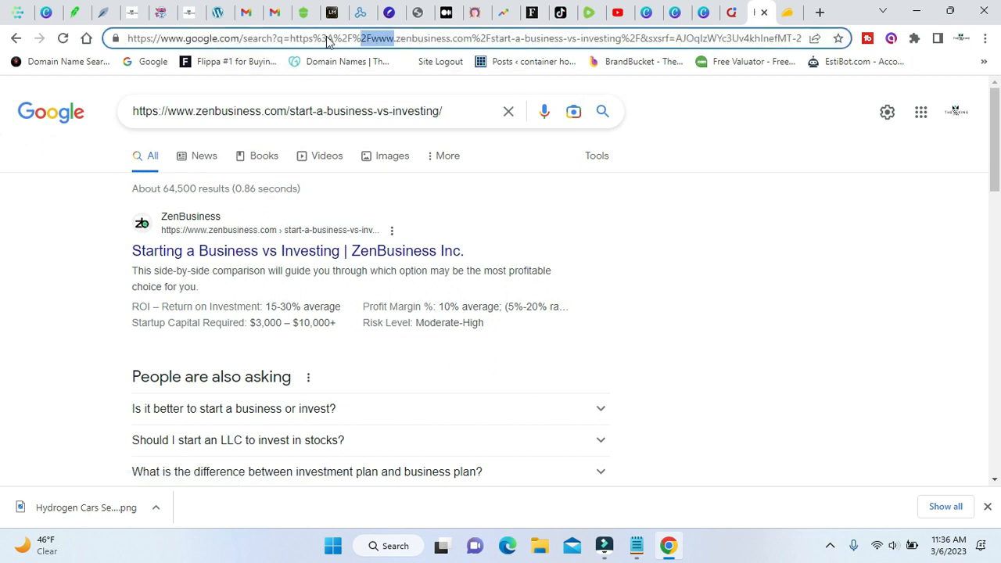
right_click(326, 36)
click(412, 176)
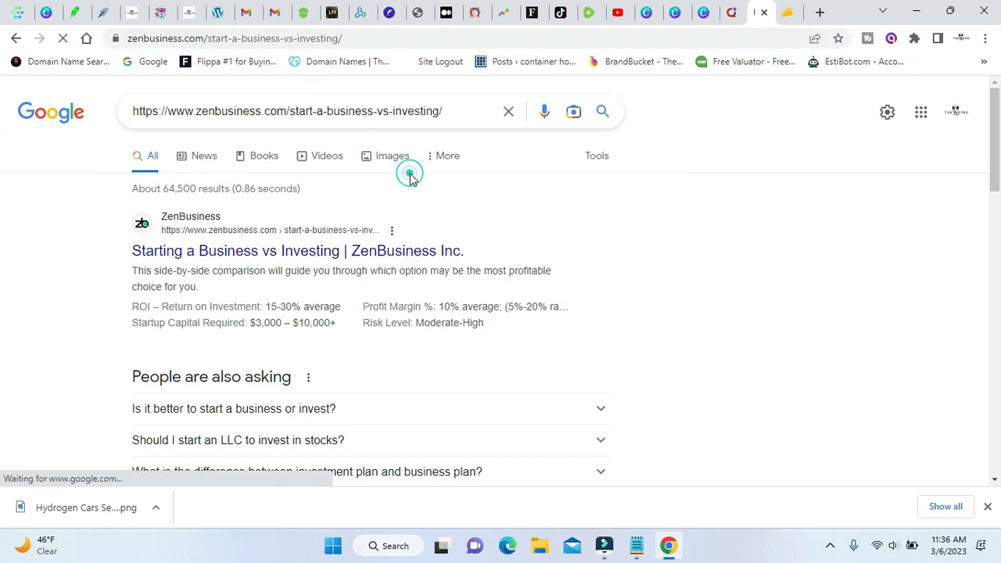
scroll(179, 296, down, 12)
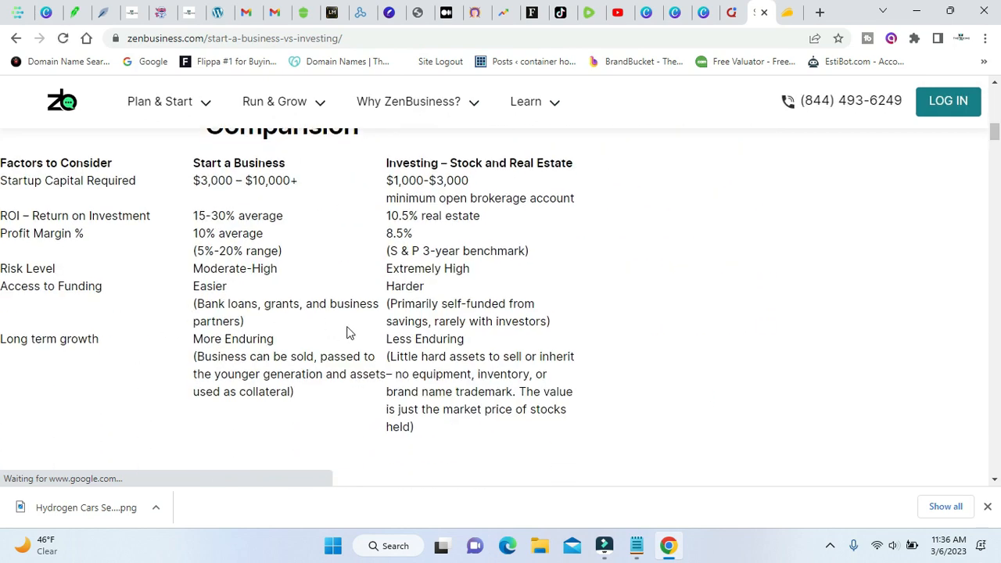
scroll(347, 326, down, 6)
scroll(350, 326, down, 9)
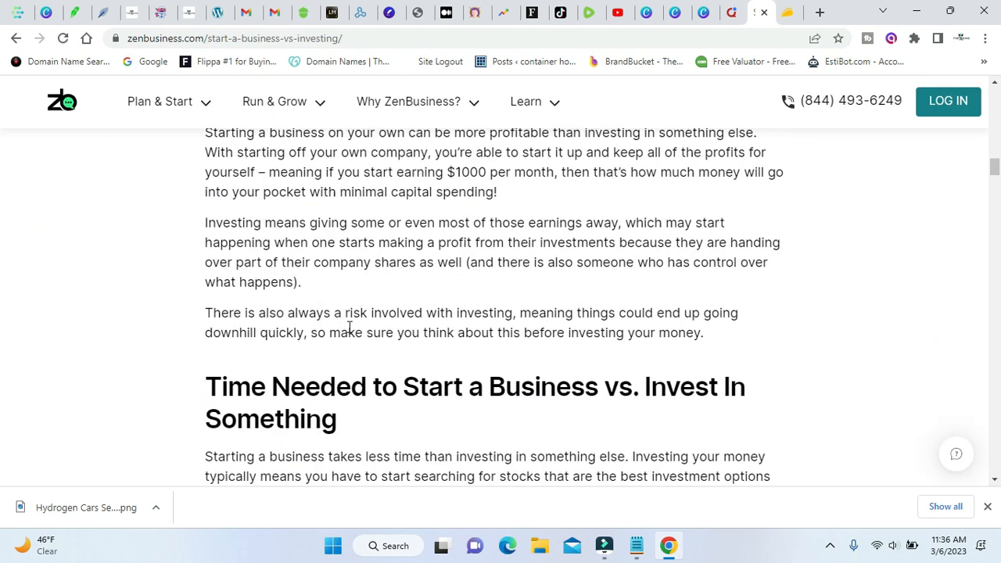
scroll(348, 327, down, 6)
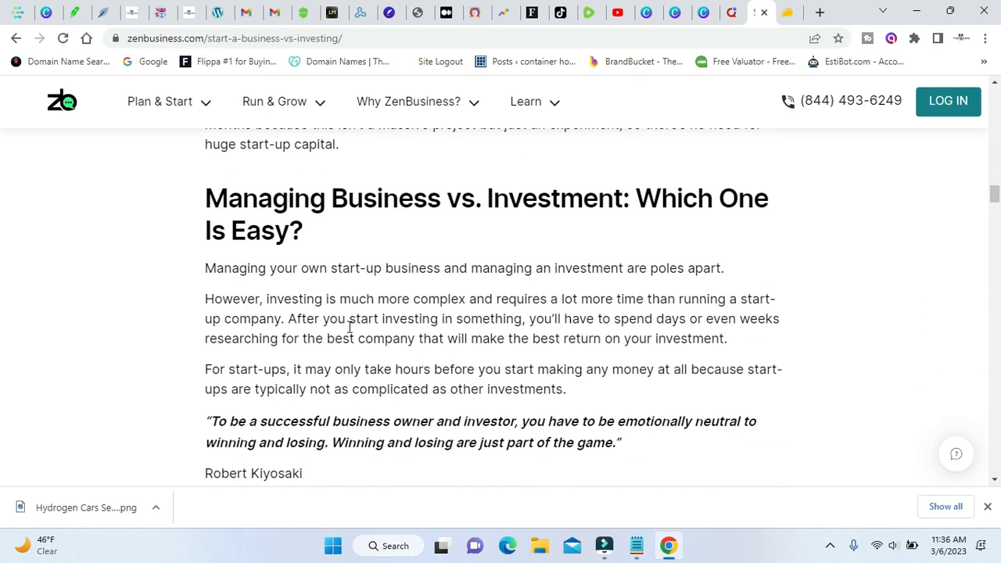
Return to the NeuronWriter article, check the suggested terms and continue the "For the best post" line with "and how a".
click(101, 13)
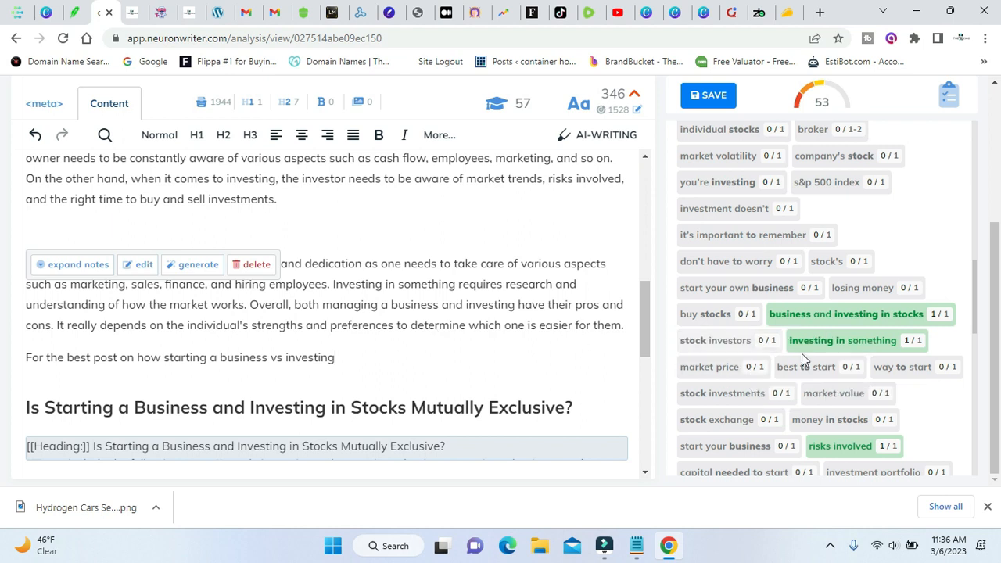
scroll(766, 354, up, 4)
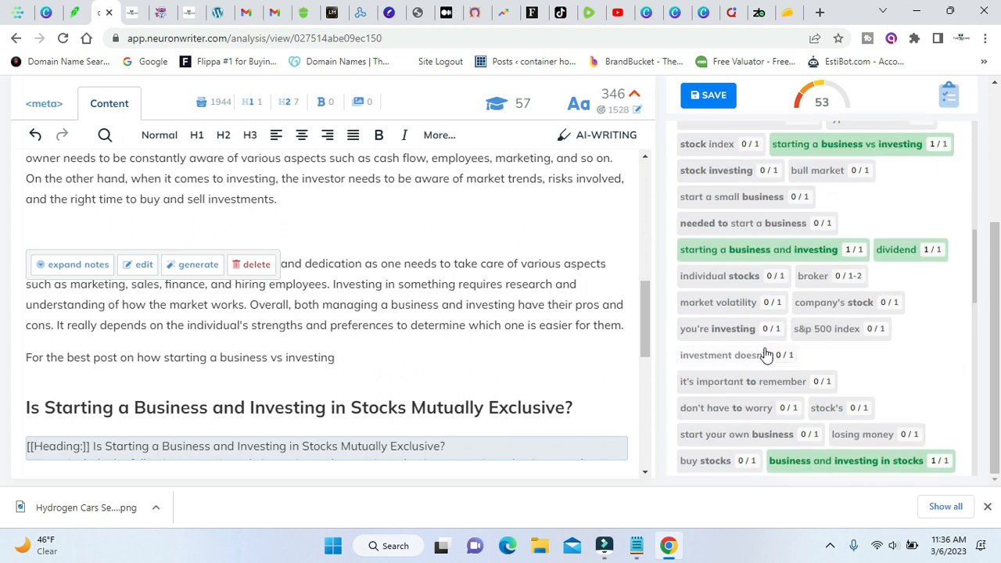
scroll(765, 355, up, 2)
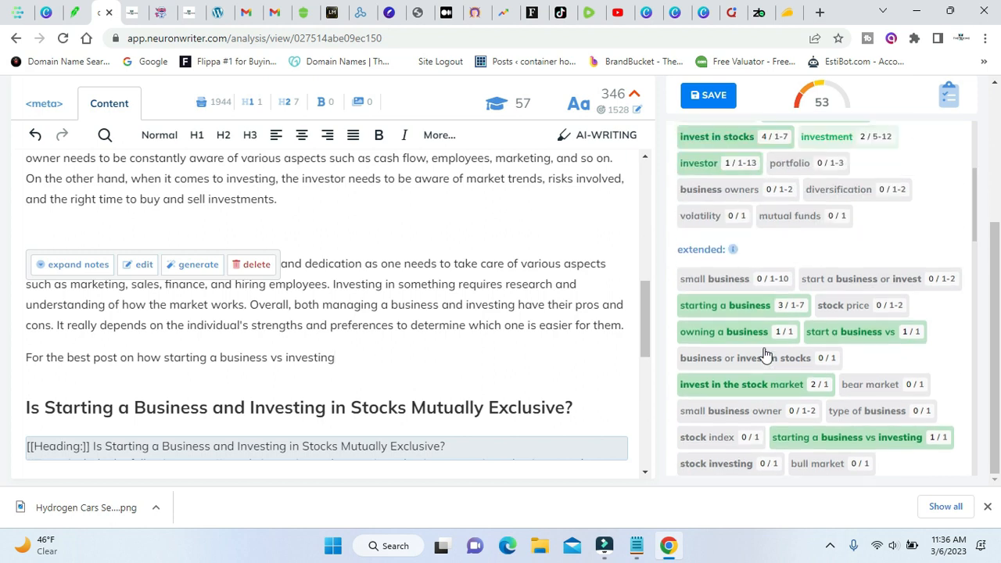
scroll(765, 354, up, 2)
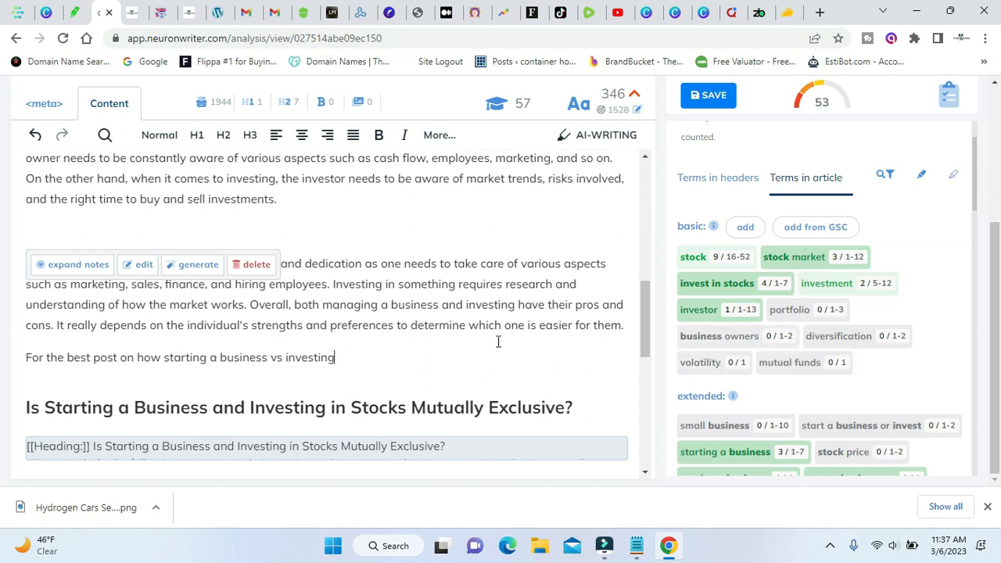
text(and)
text( how a bus)
text(iness )
text(owers)
key(BackSpace)
key(BackSpace)
key(BackSpace)
text(rns)
key(BackSpace)
key(BackSpace)
key(BackSpace)
key(BackSpace)
key(BackSpace)
key(BackSpace)
key(BackSpace)
key(BackSpace)
key(BackSpace)
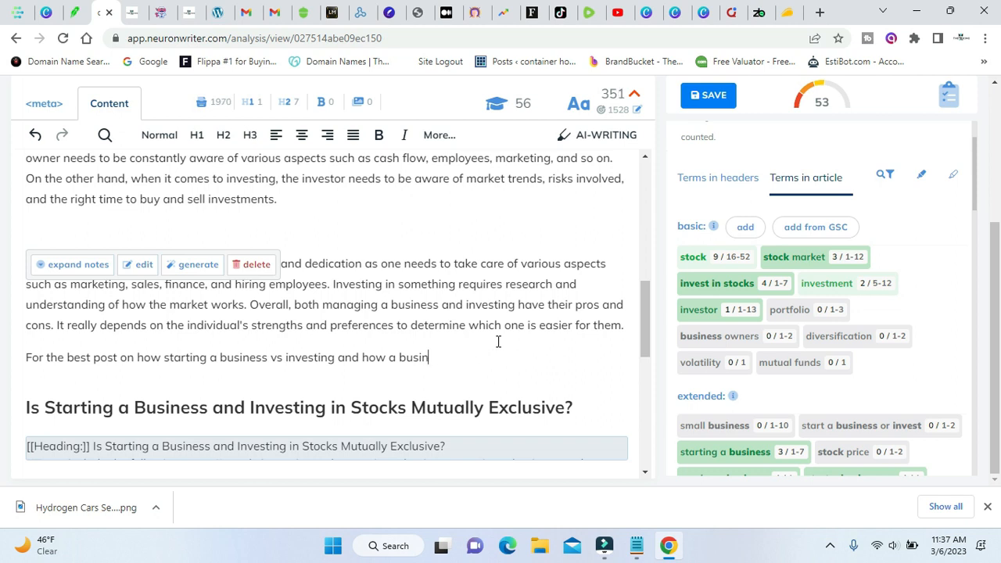
key(BackSpace)
key(BackSpace)
Continue the line with "mutual funds works", correcting the spelling of "mutual".
text(muttual funds works)
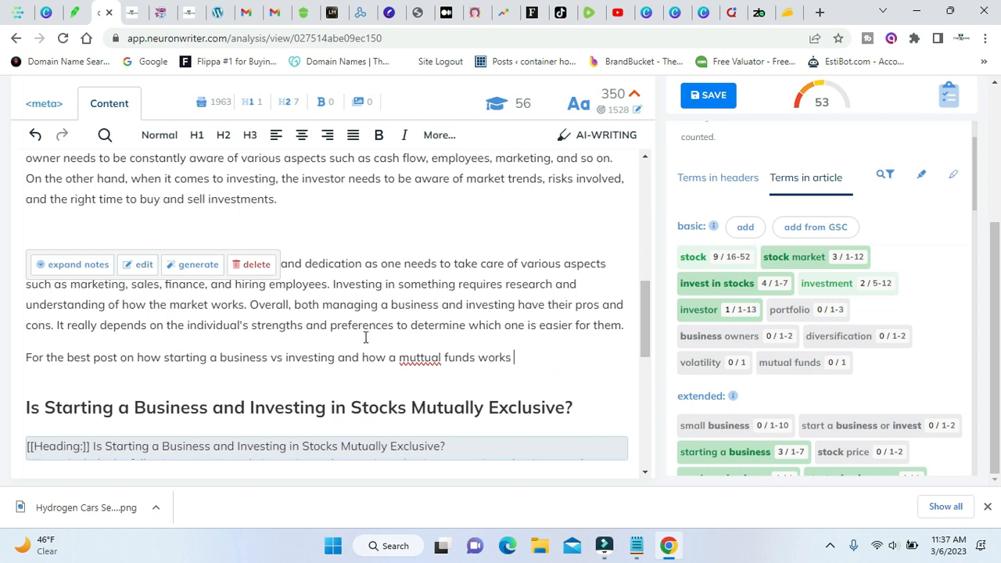
right_click(419, 358)
click(467, 167)
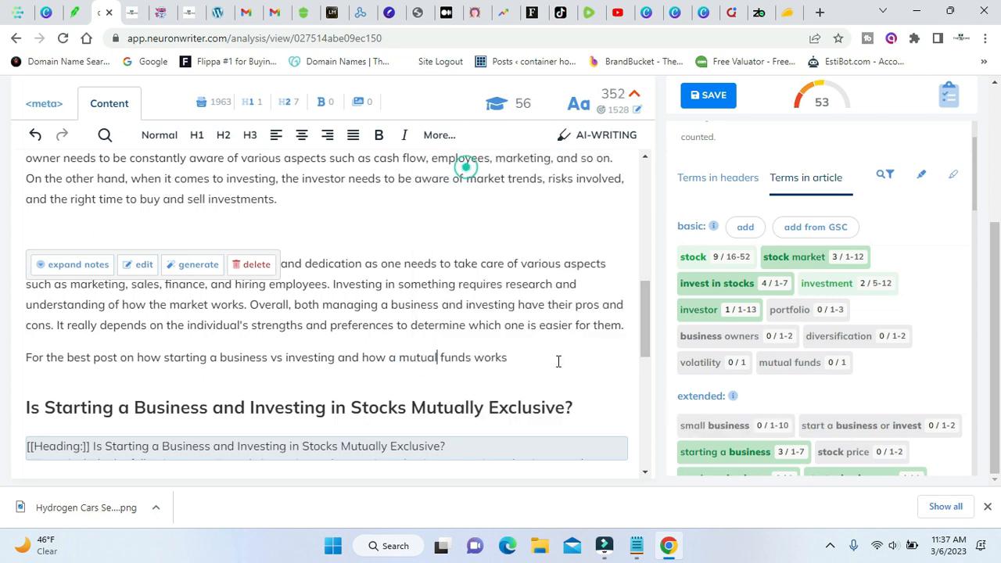
Finish the line with ", click here to learn more".
click(557, 360)
text(, click here)
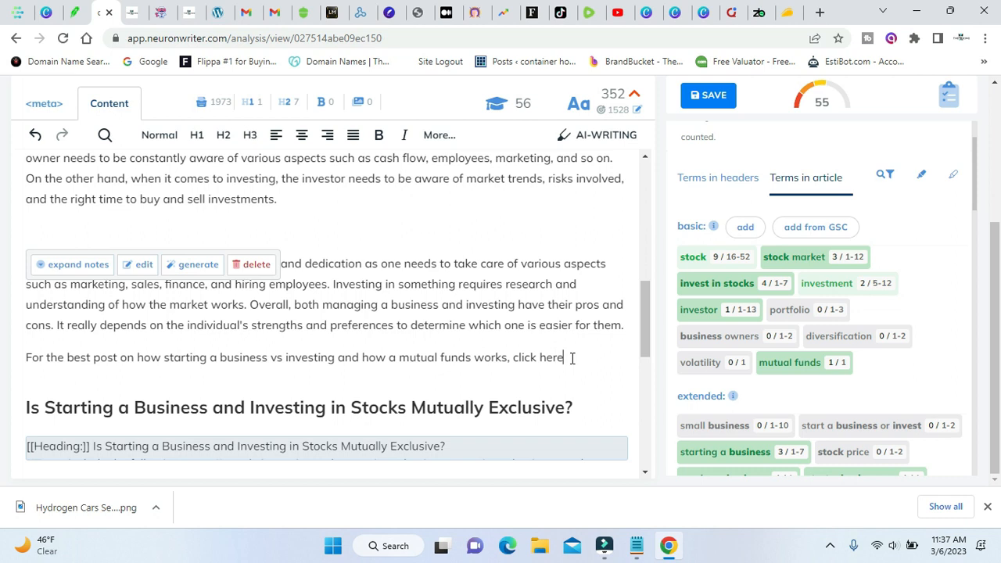
text( to learn more)
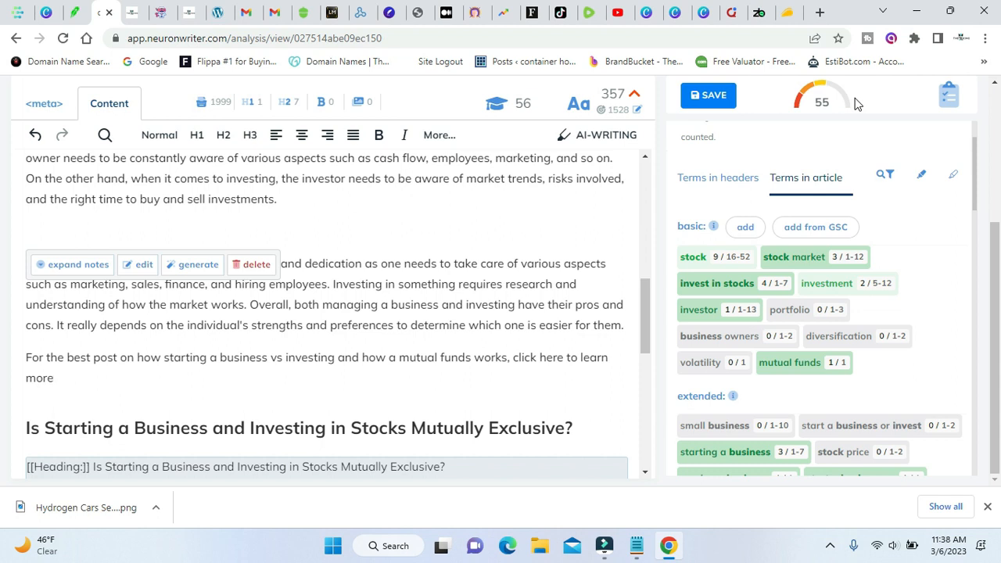
scroll(798, 368, down, 2)
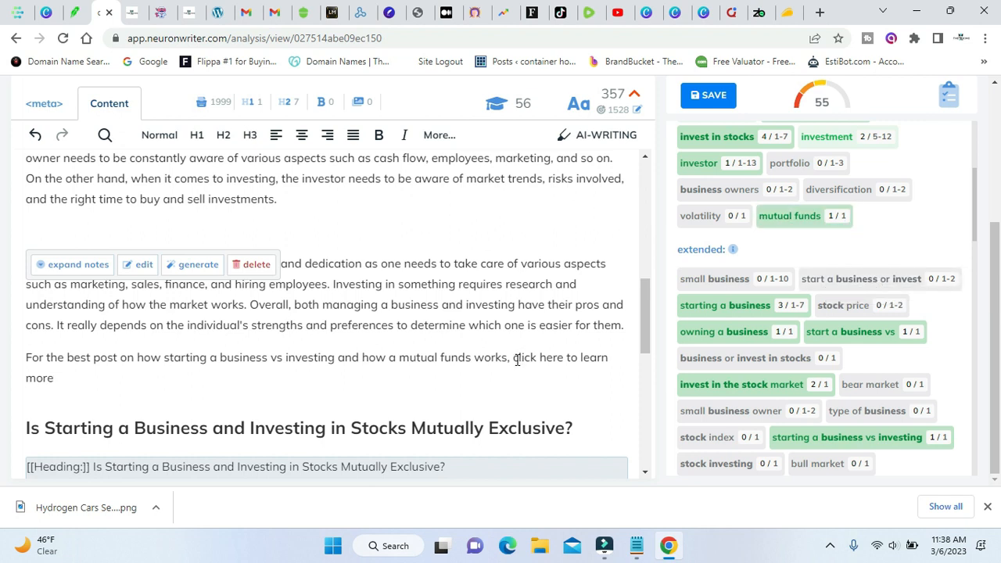
drag(514, 358, 563, 358)
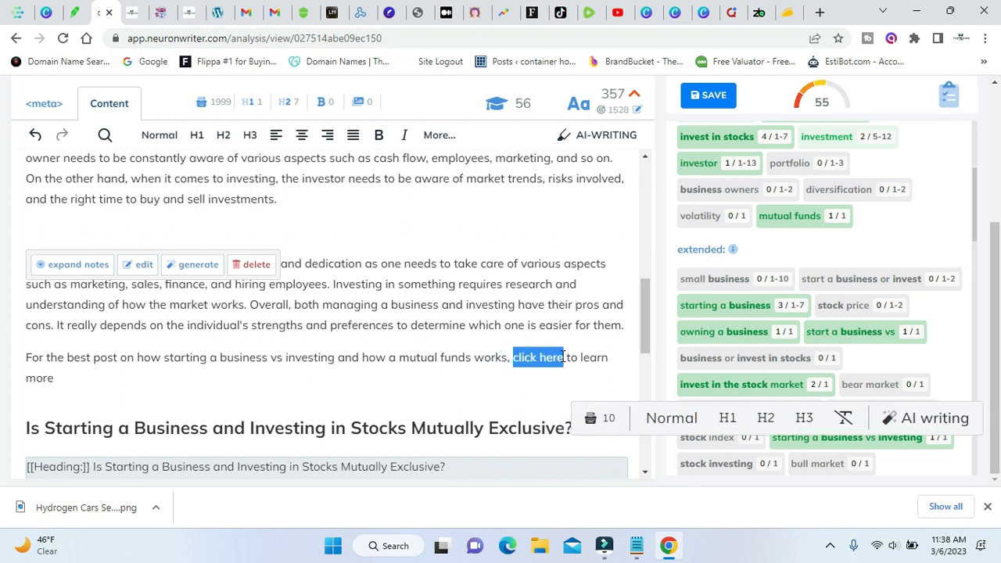
click(439, 135)
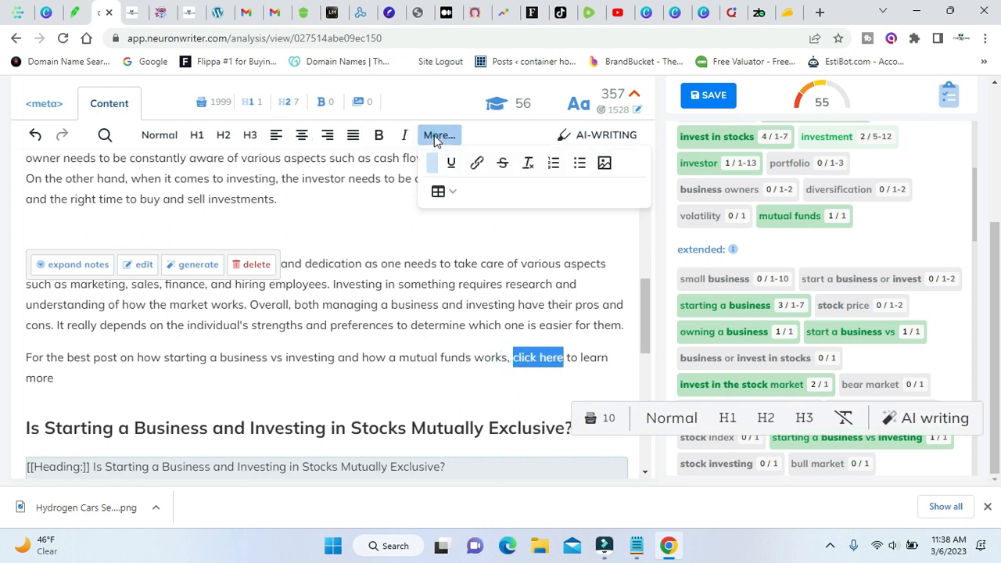
click(477, 162)
right_click(496, 225)
click(539, 344)
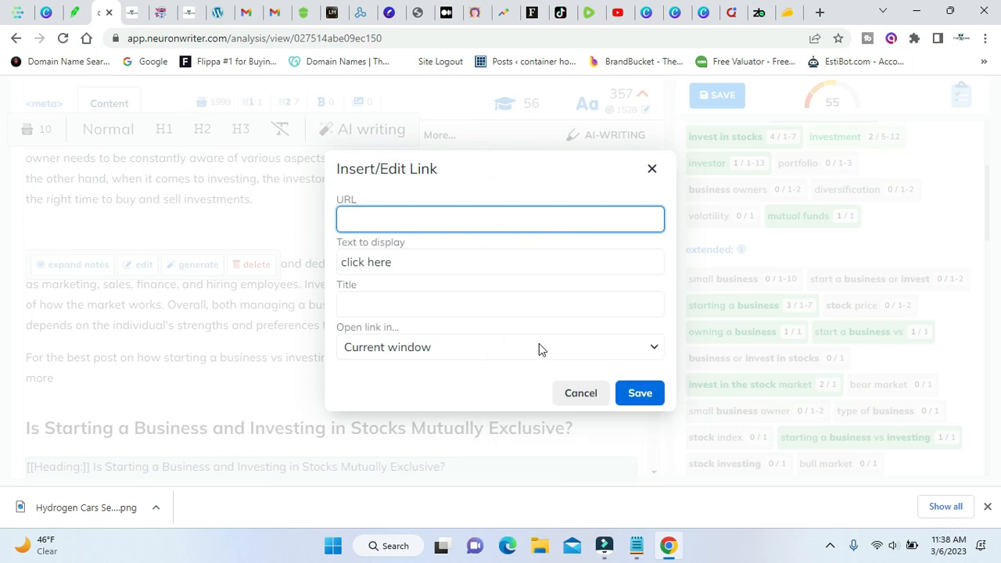
click(634, 392)
click(427, 302)
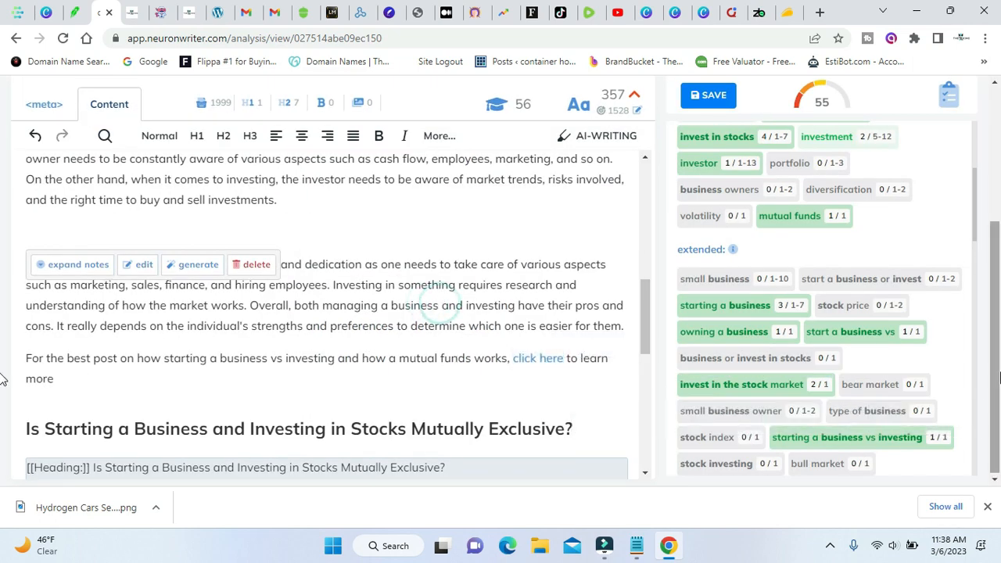
Compare the content score with the competitors' scores and the article's word count with the recommended target.
scroll(992, 313, up, 3)
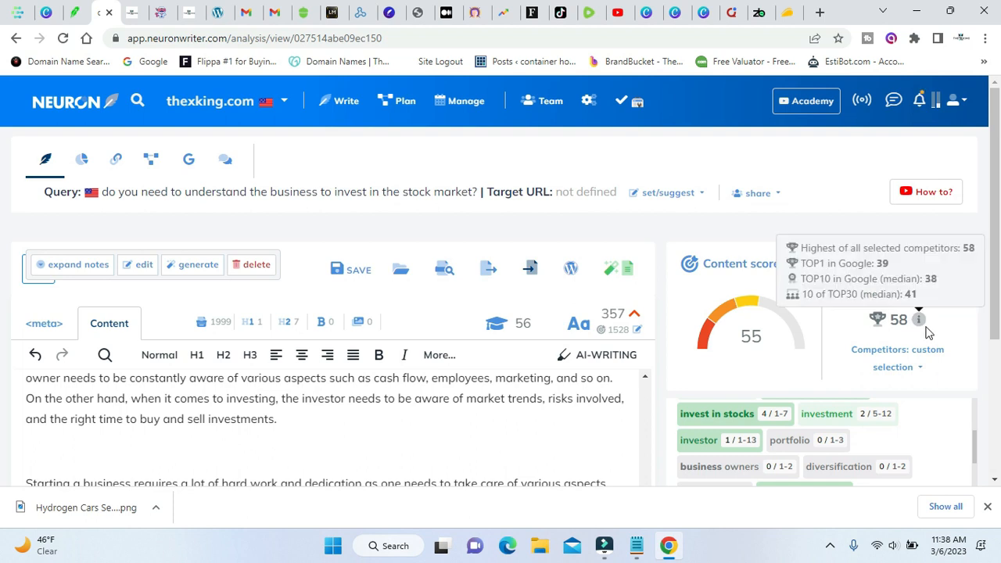
scroll(996, 362, down, 3)
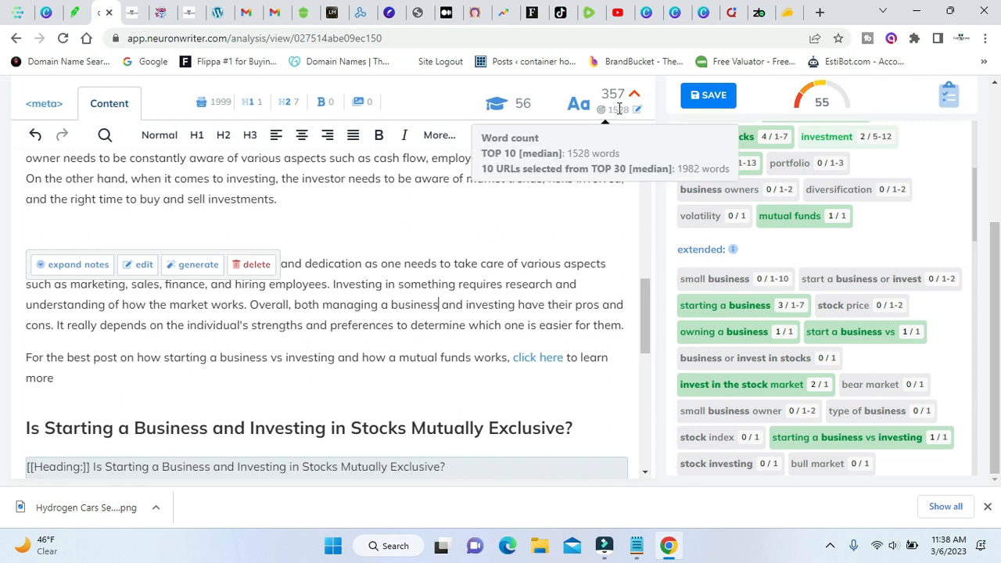
scroll(409, 320, down, 3)
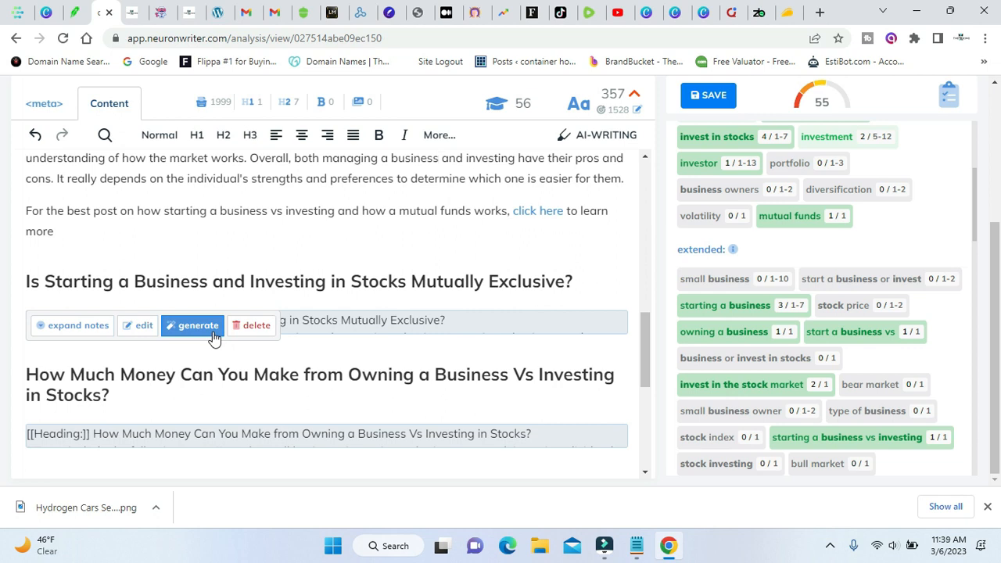
click(215, 338)
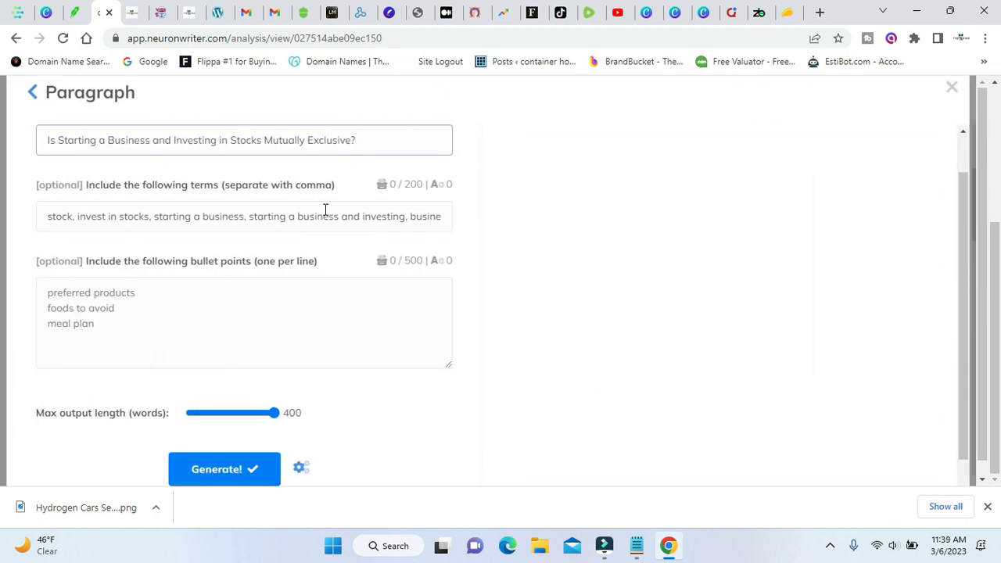
click(952, 87)
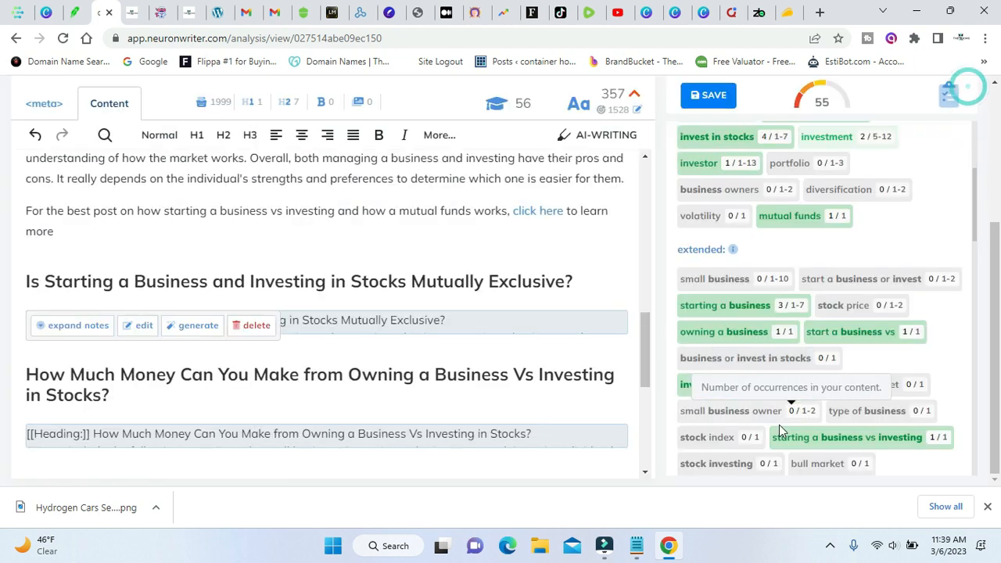
Review the unused extended terms and go through the article's sections from the title to "When is the best time to invest in stocks?".
scroll(780, 425, down, 6)
scroll(767, 366, down, 4)
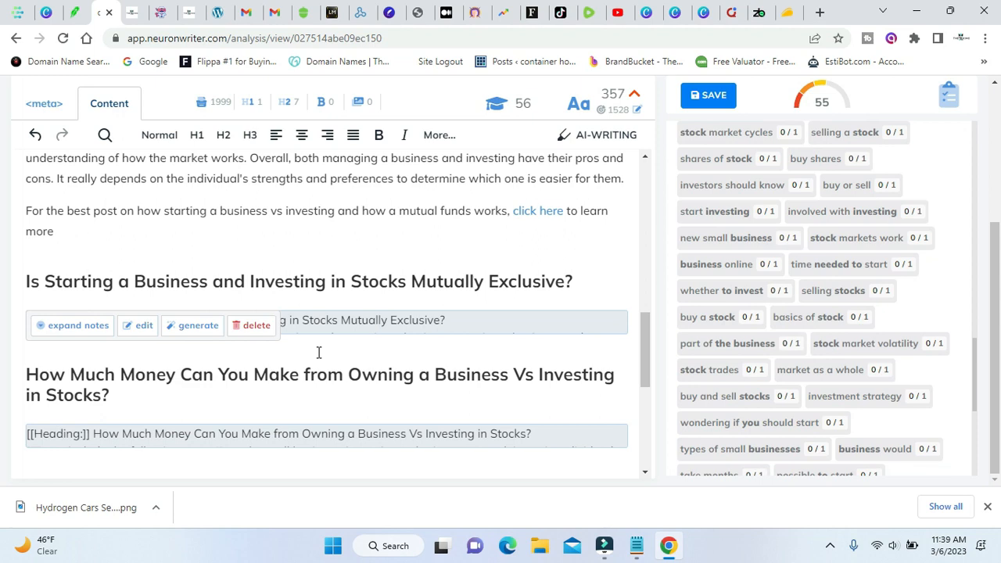
scroll(319, 352, up, 10)
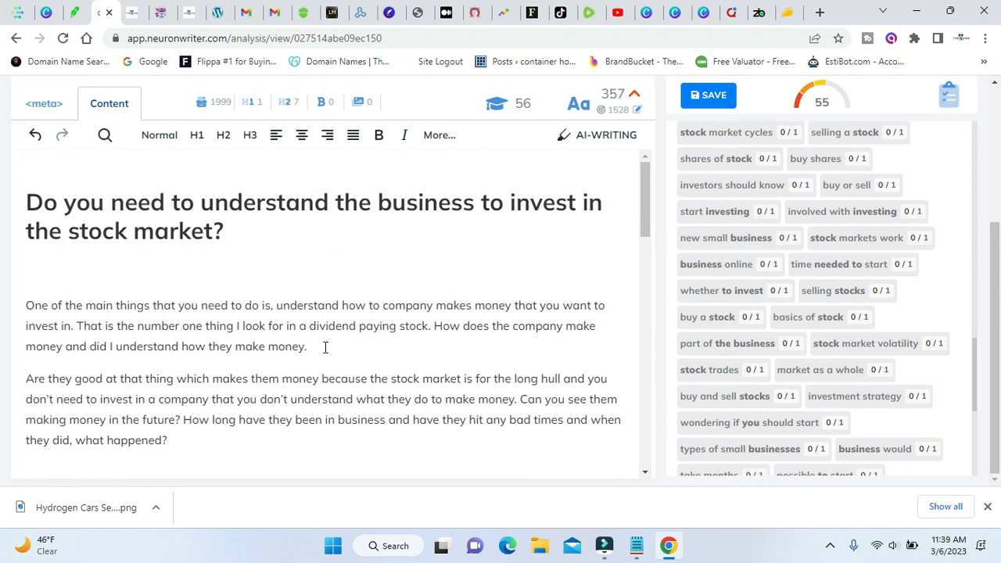
scroll(326, 347, up, 3)
scroll(324, 347, down, 3)
scroll(214, 347, down, 10)
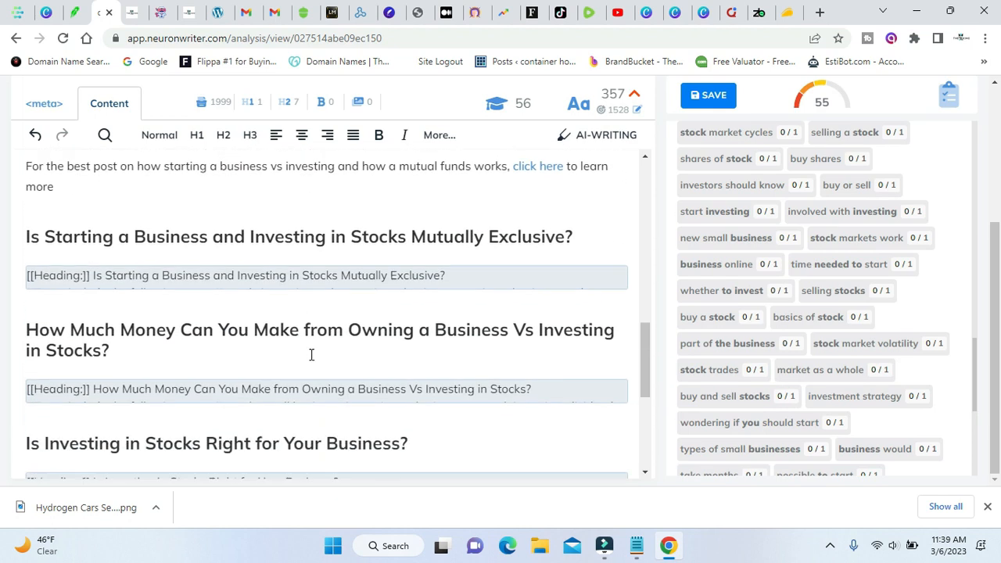
scroll(311, 354, down, 4)
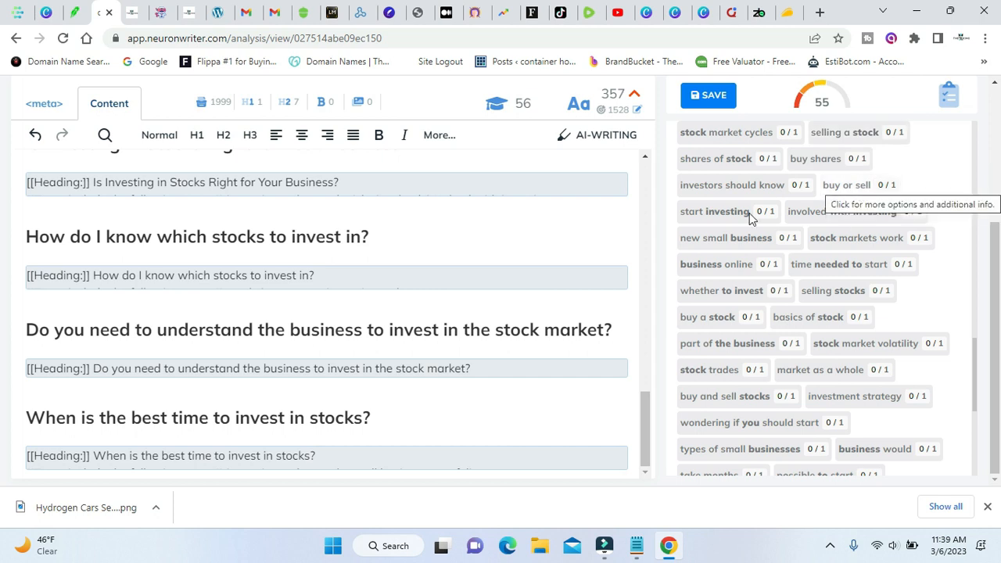
scroll(389, 328, up, 1)
scroll(388, 328, up, 8)
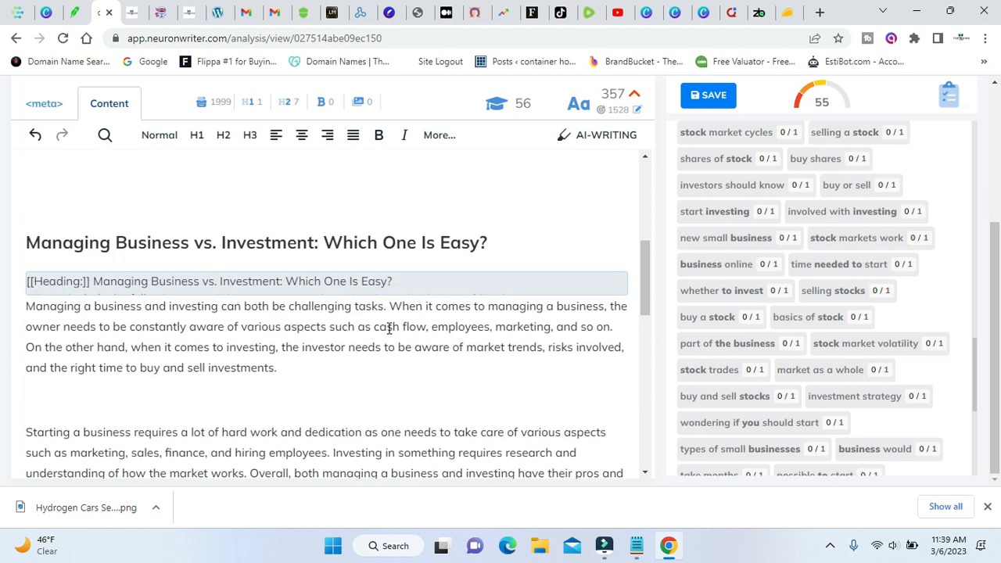
Generate an AI paragraph for "Is Starting a Business and Investing in Stocks Mutually Exclusive?" and copy it into the article.
scroll(389, 329, down, 7)
mouse_move(250, 278)
click(202, 275)
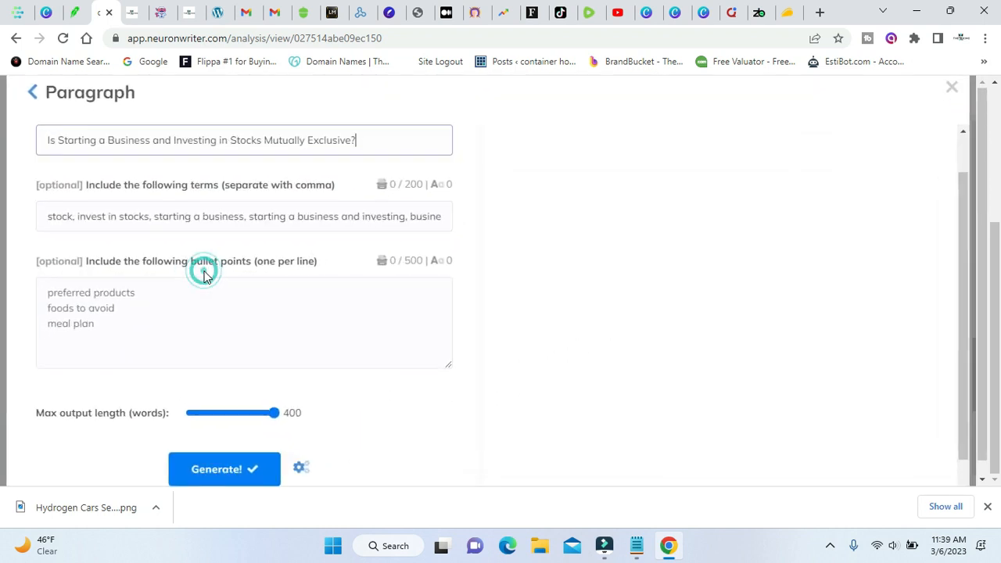
click(226, 467)
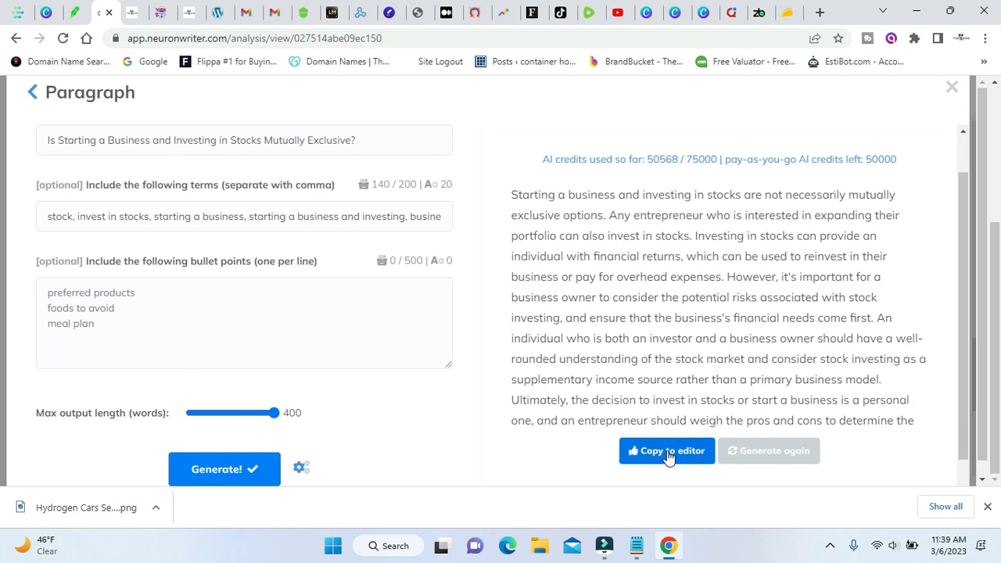
click(667, 451)
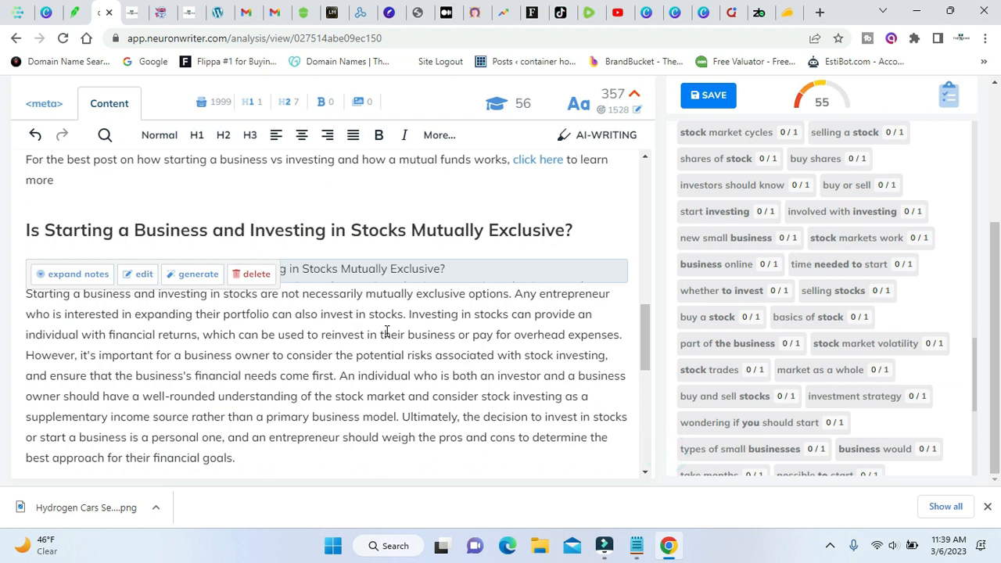
Split the generated text into three spaced paragraphs, breaking before "However, it's important" and before "Ultimately, the decision".
click(23, 347)
key(Return)
key(Return)
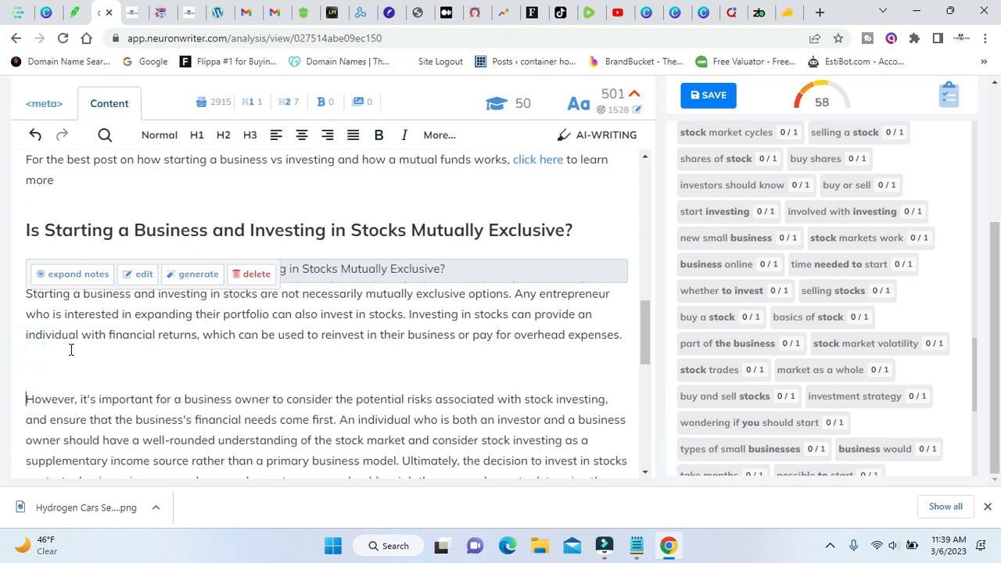
scroll(995, 344, up, 3)
mouse_move(920, 321)
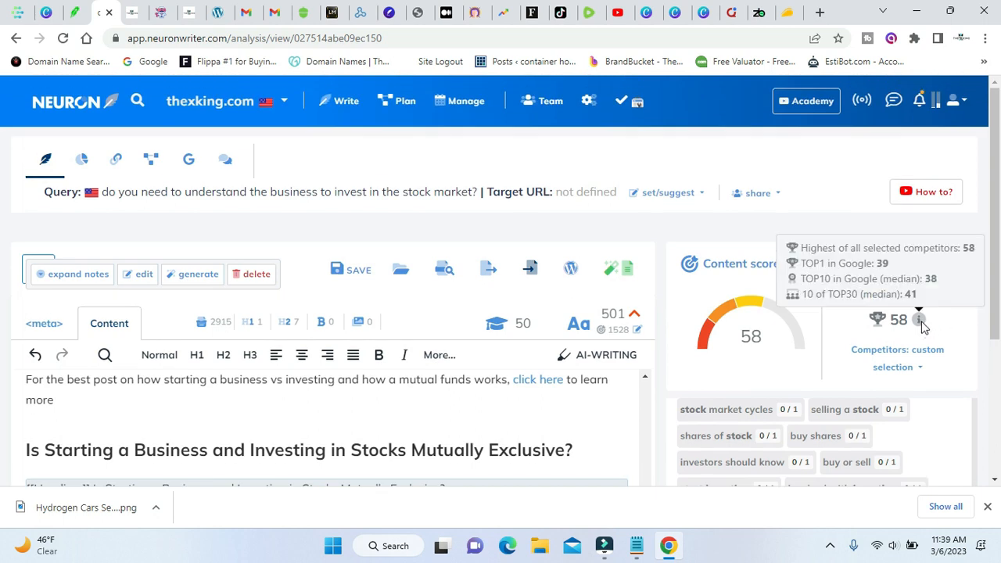
scroll(457, 313, down, 4)
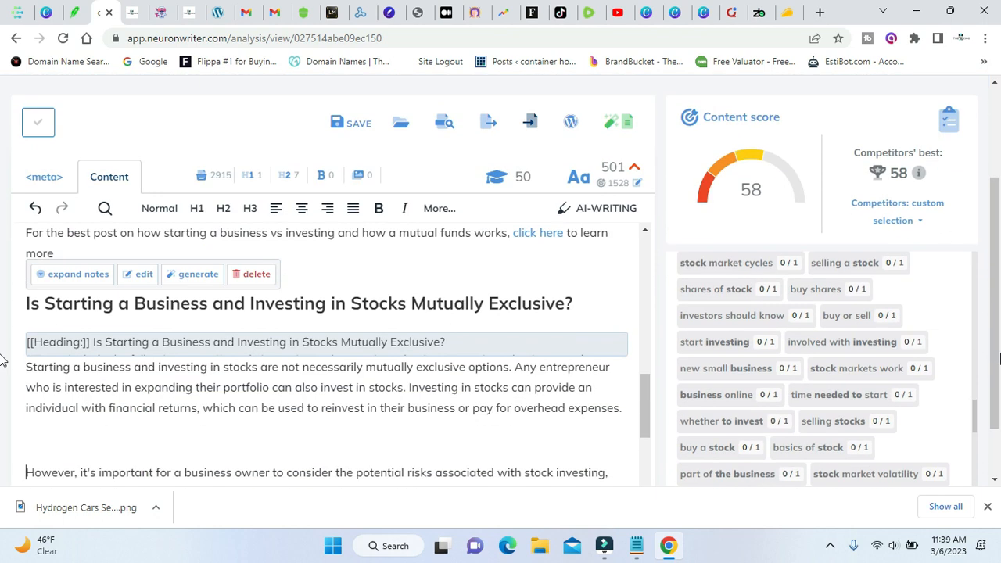
scroll(346, 315, down, 1)
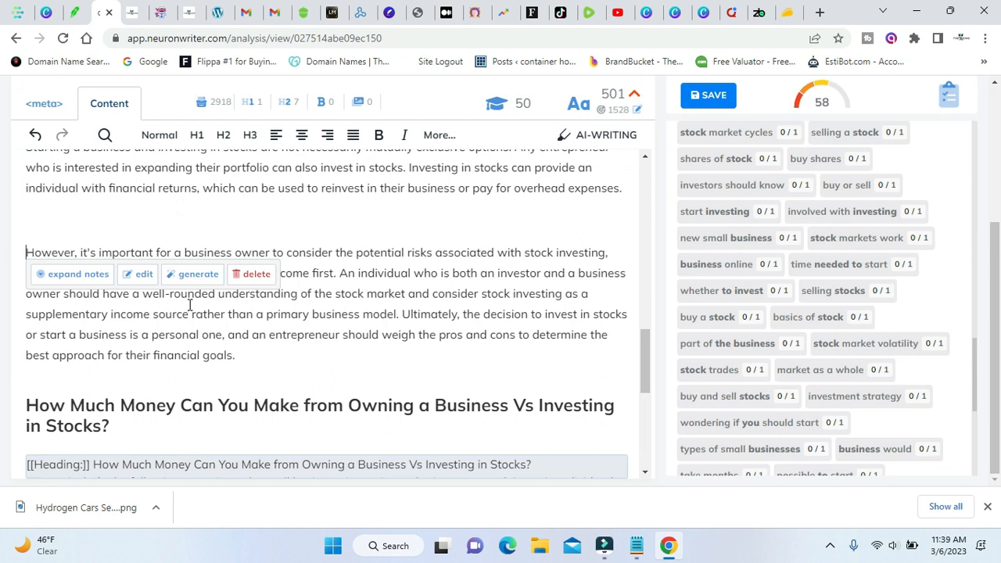
click(409, 315)
click(402, 315)
key(Return)
key(Return)
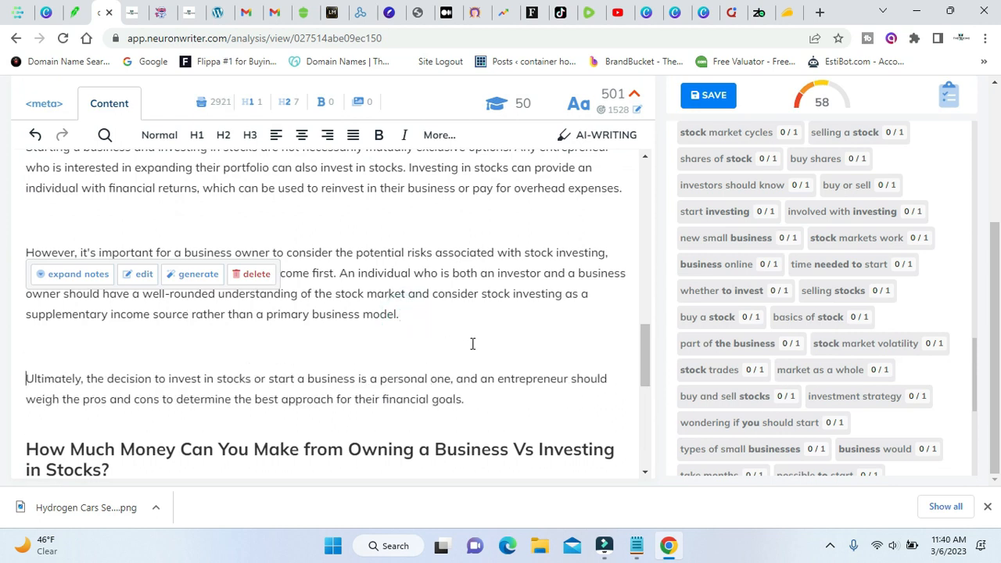
click(144, 280)
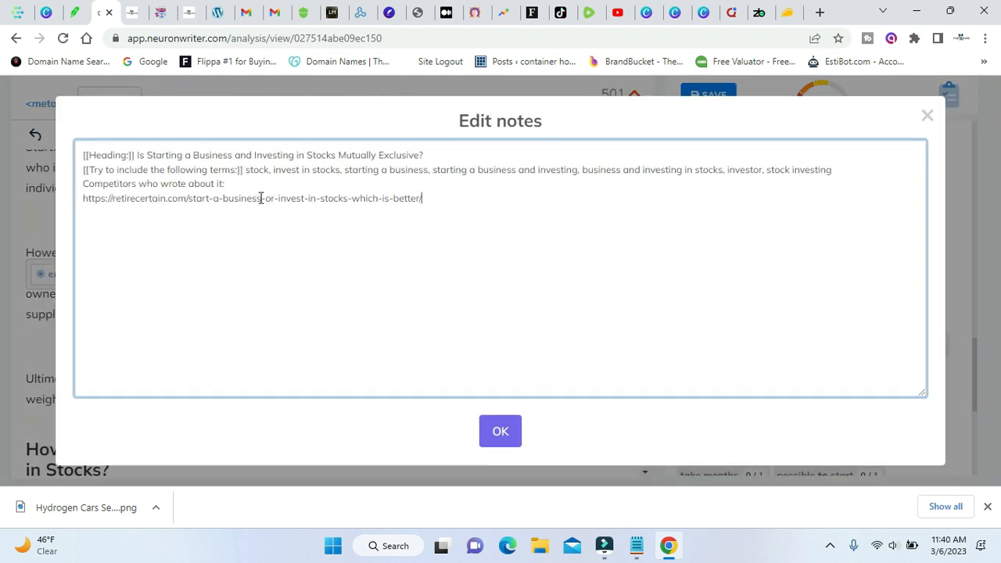
triple_click(261, 197)
right_click(261, 198)
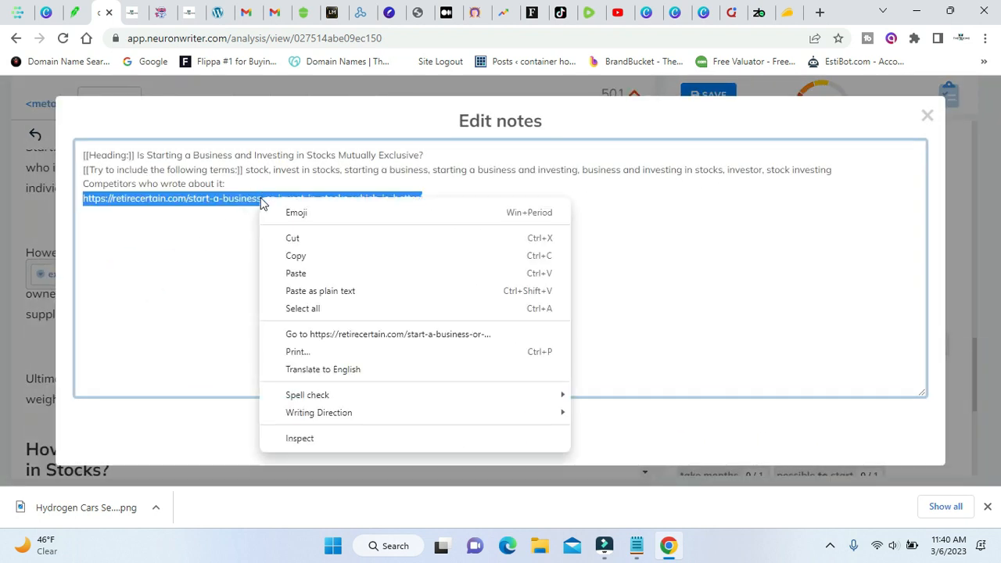
click(317, 258)
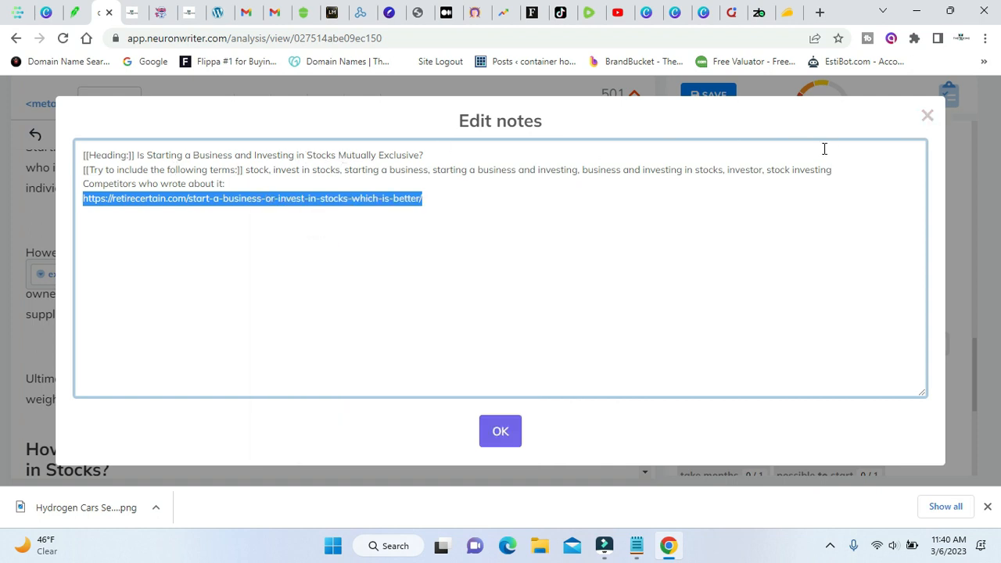
click(928, 117)
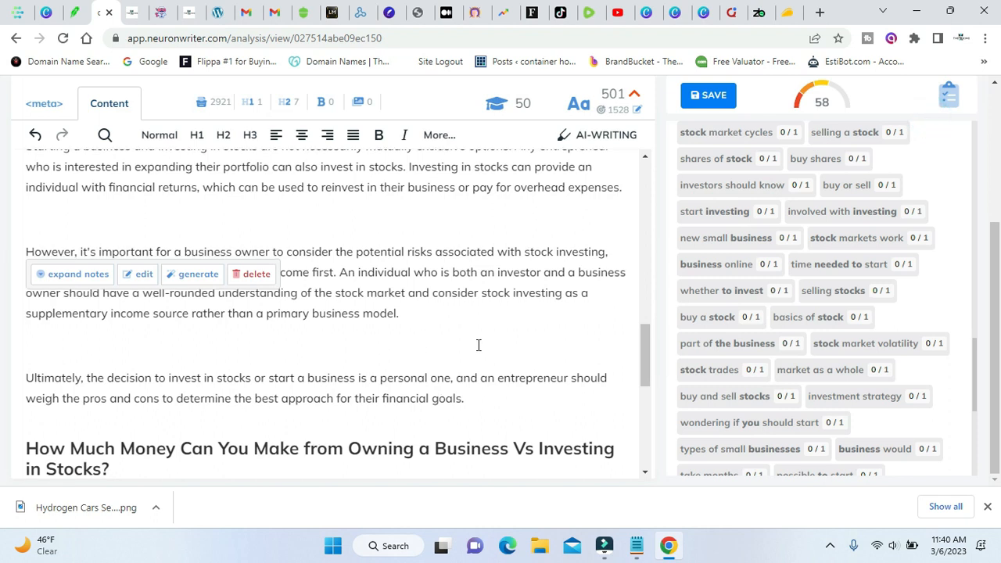
Review the unused suggested terms for phrases that fit the "Mutually Exclusive" section.
scroll(479, 345, down, 1)
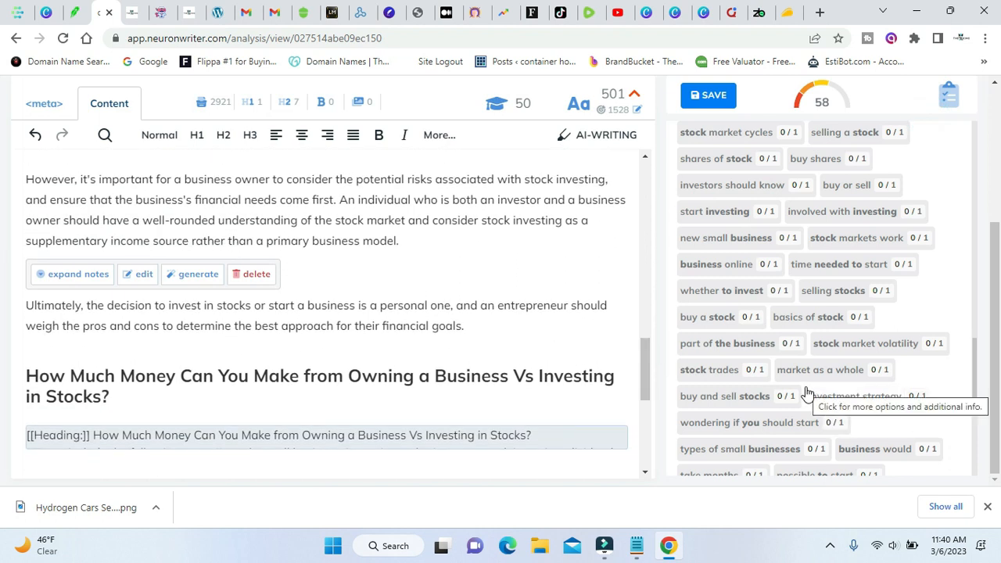
scroll(808, 393, up, 2)
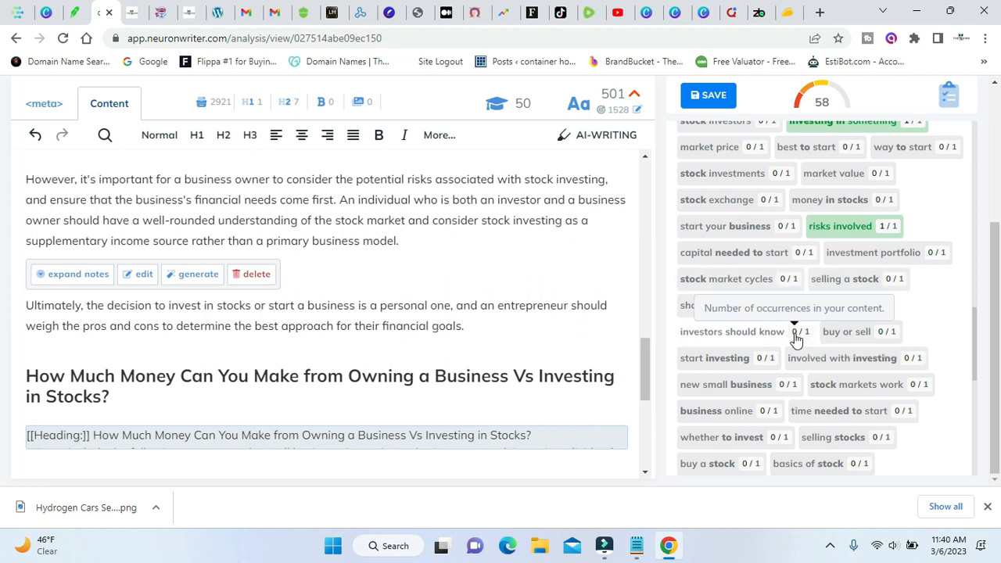
scroll(796, 338, up, 1)
scroll(480, 295, up, 1)
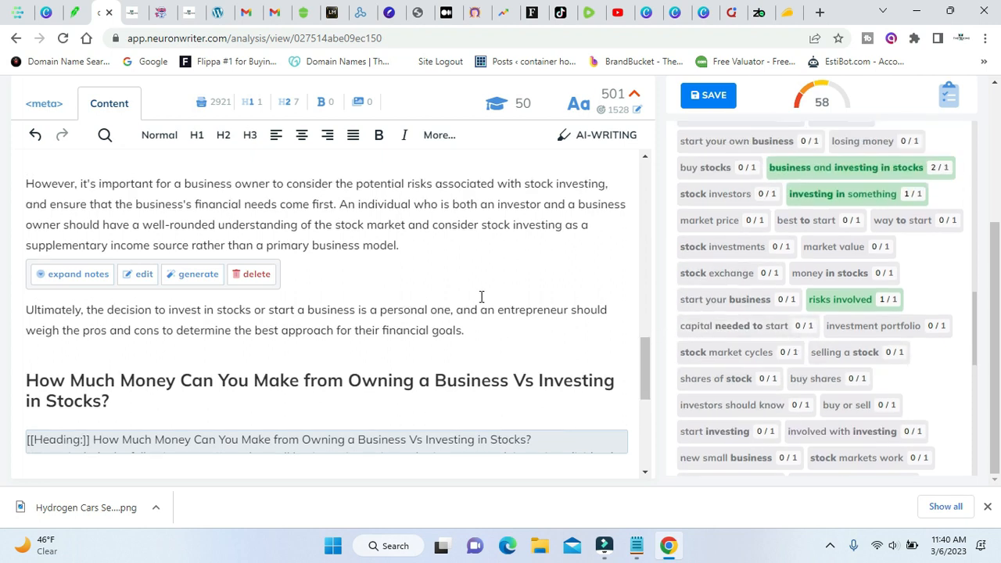
scroll(438, 283, up, 2)
scroll(436, 284, down, 5)
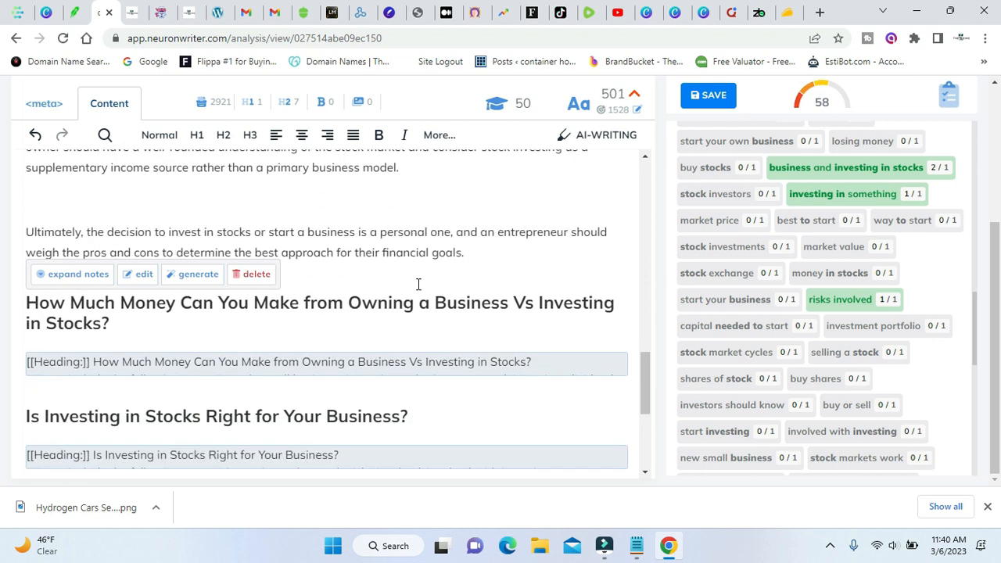
scroll(418, 284, up, 1)
scroll(330, 230, up, 2)
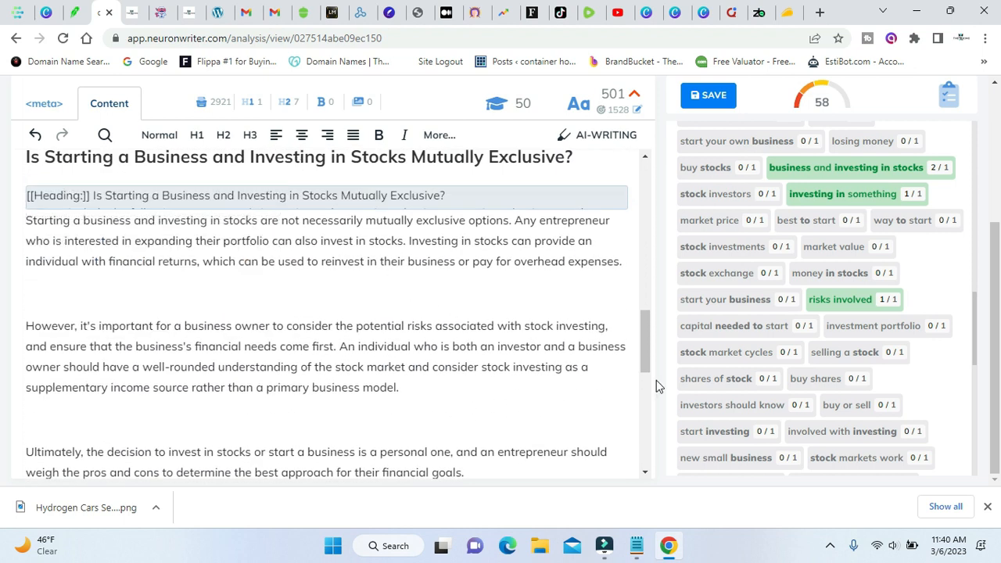
scroll(803, 339, up, 1)
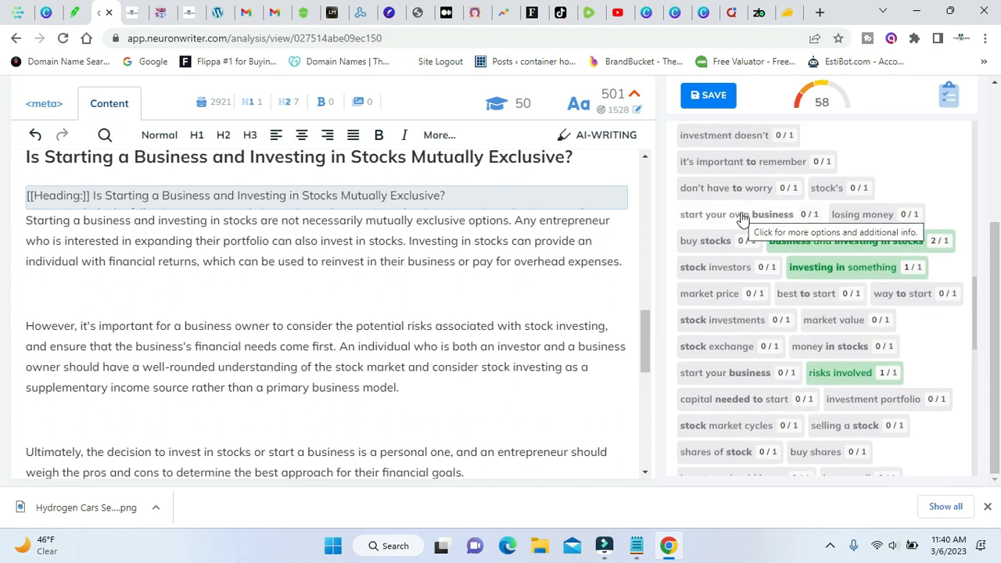
Begin a new sentence after "financial goals." with "Starting your own business and placing".
click(496, 469)
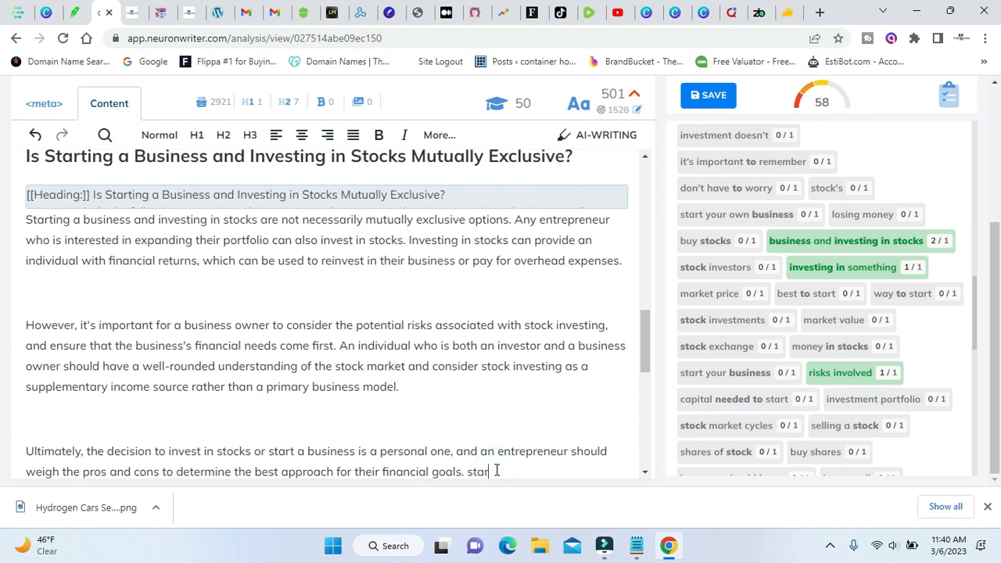
text(Sto)
key(BackSpace)
text(ing your own business)
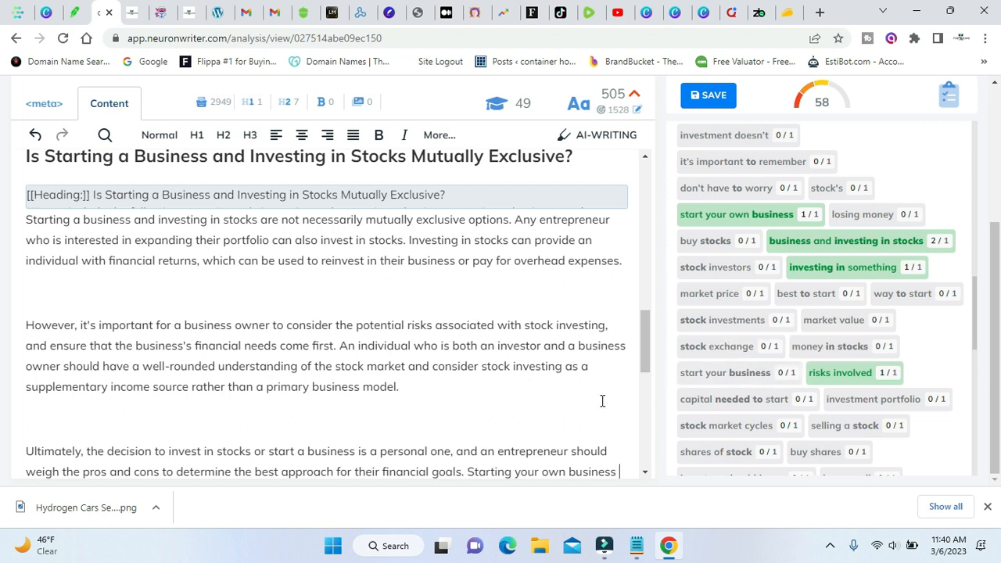
text(nd)
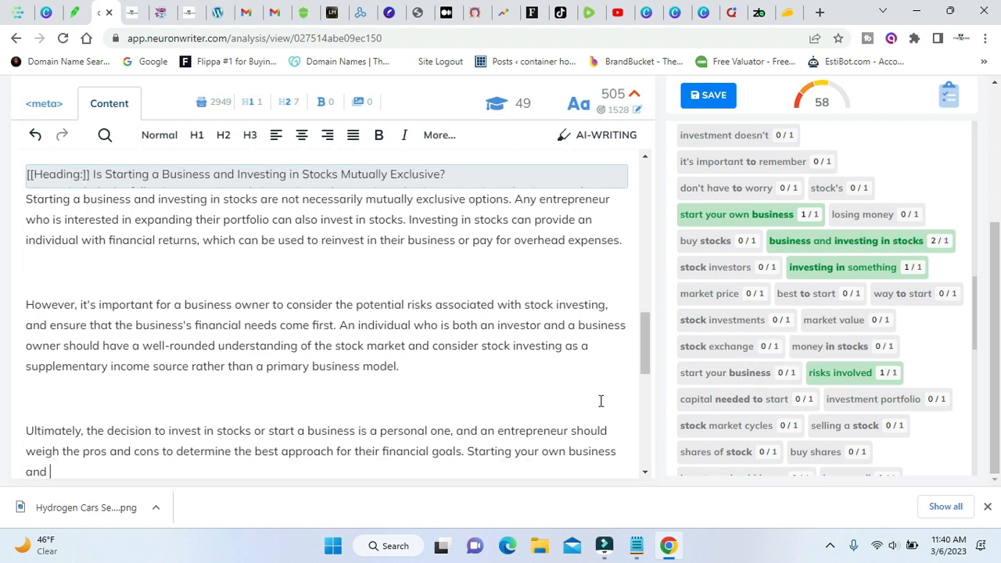
scroll(760, 402, down, 1)
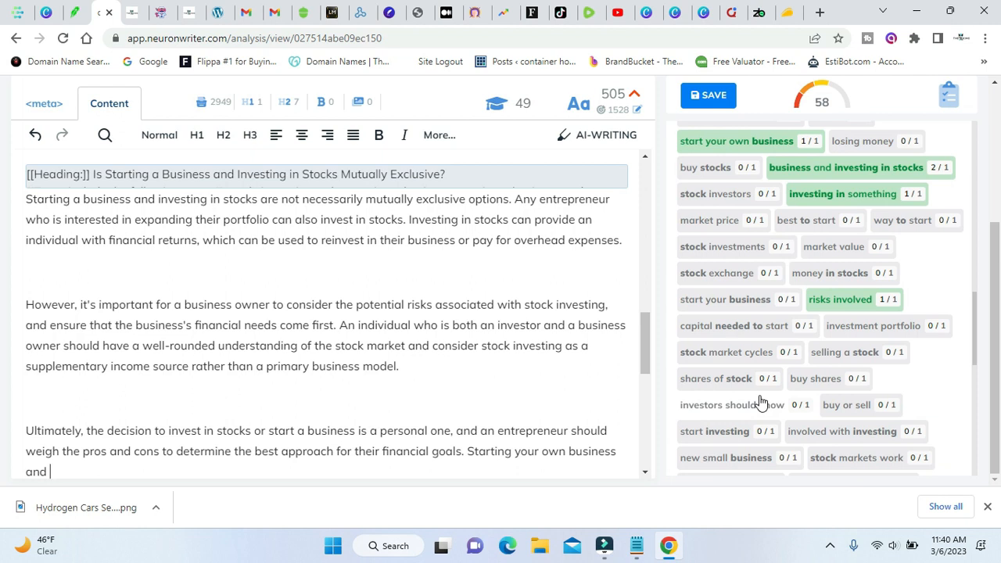
text(placing)
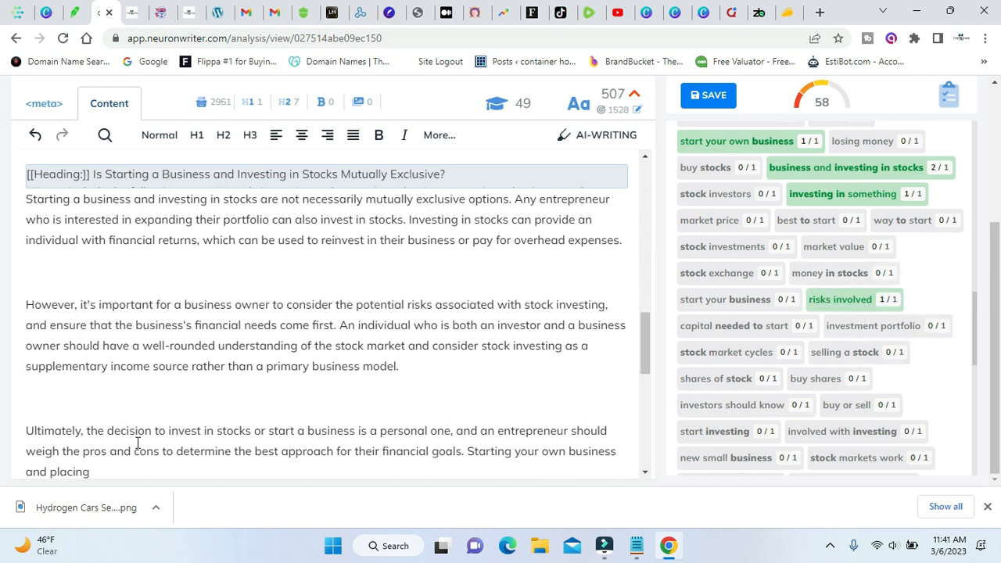
Dismiss the downloads bar and finish the sentence with "money in stocks can be done at the same time.", spelled correctly.
click(988, 506)
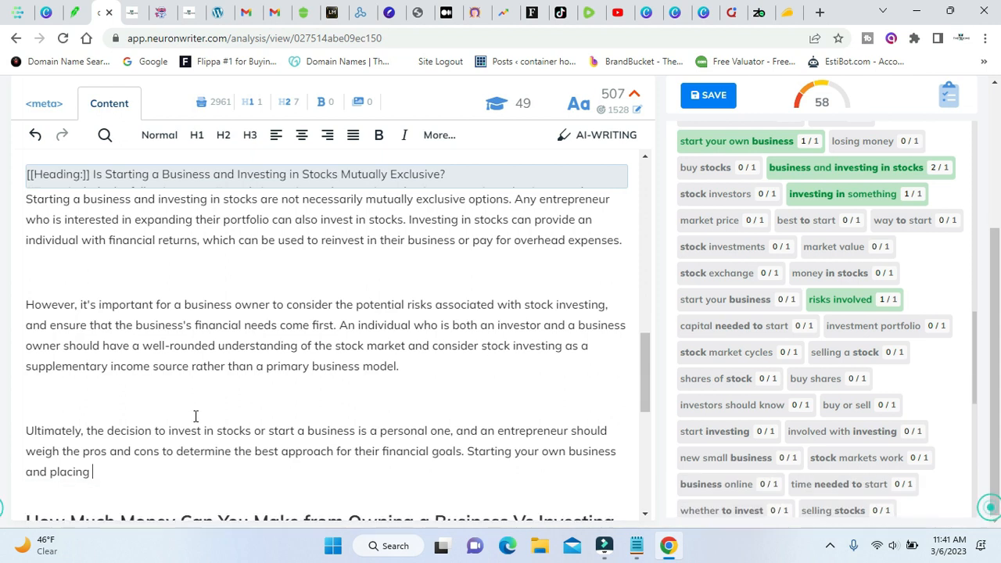
text(money in stocks can be done at the sam time.)
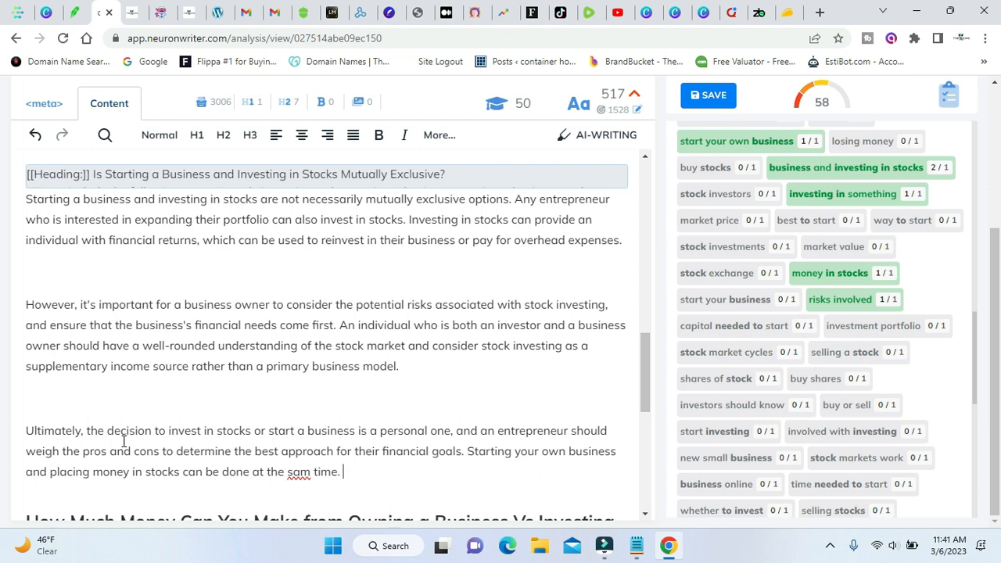
right_click(299, 473)
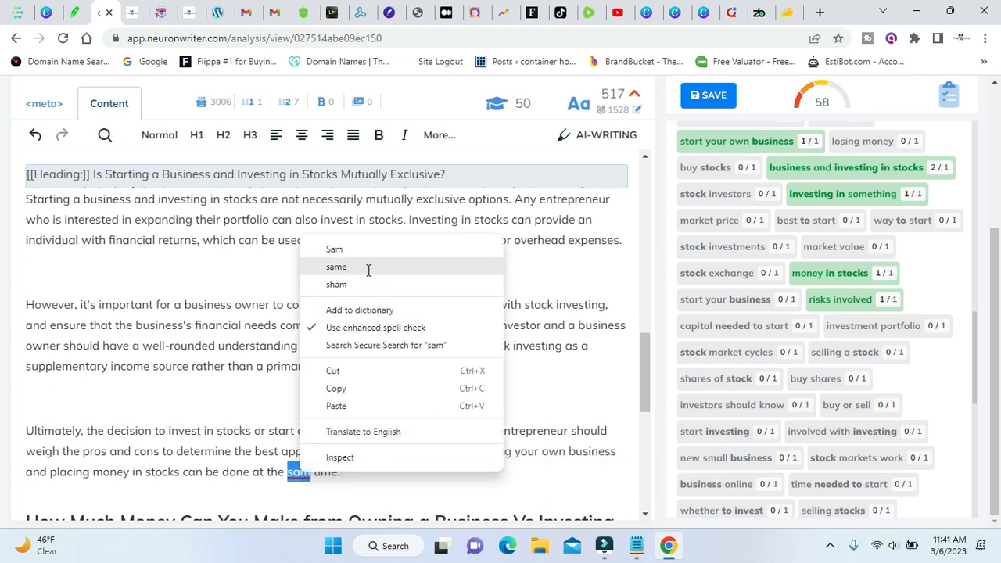
click(367, 268)
Continue the paragraph with "If you want to learn how to start an investment portfolio and".
click(359, 474)
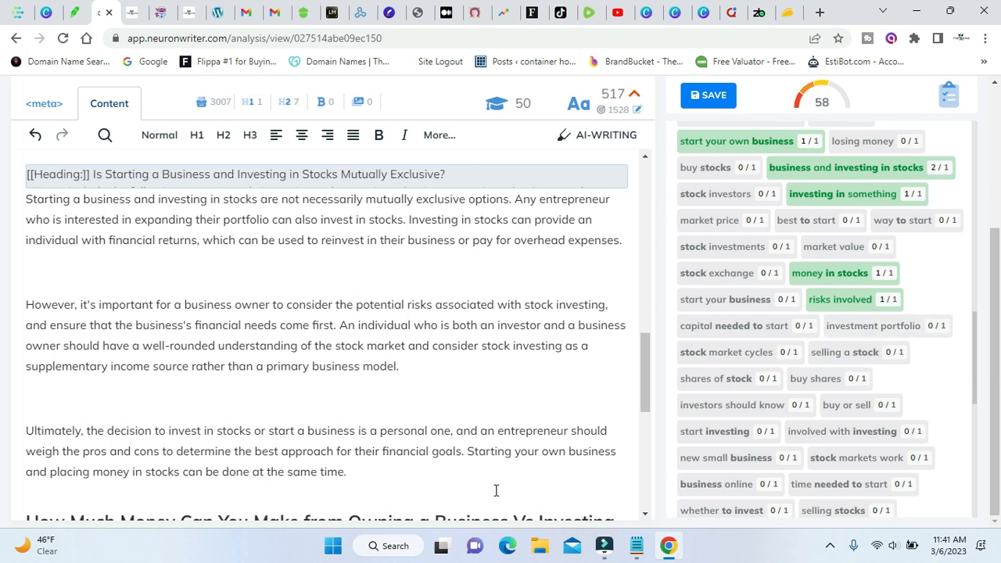
text(If you want to)
key(BackSpace)
key(BackSpace)
text(to l)
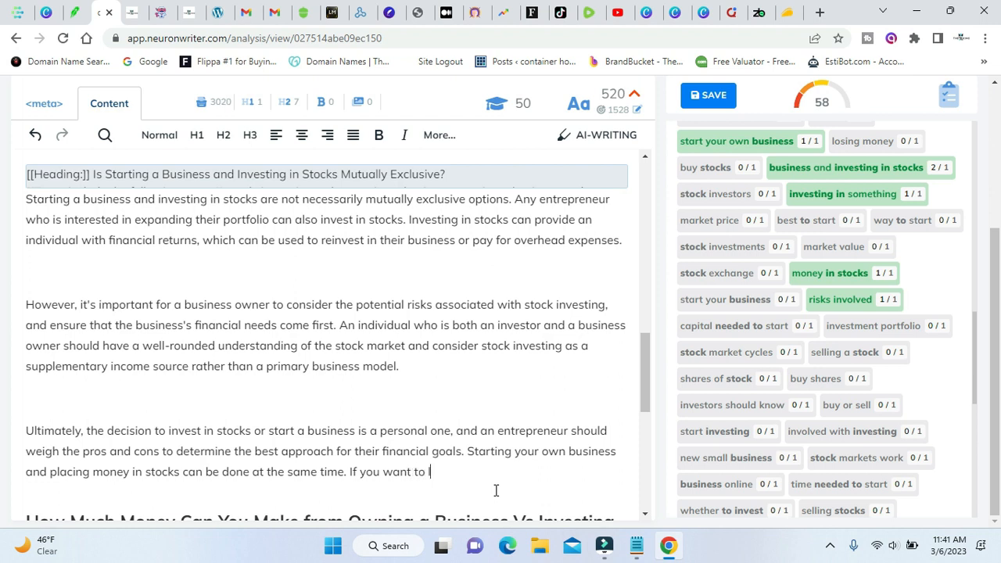
text(earn how to start an iv)
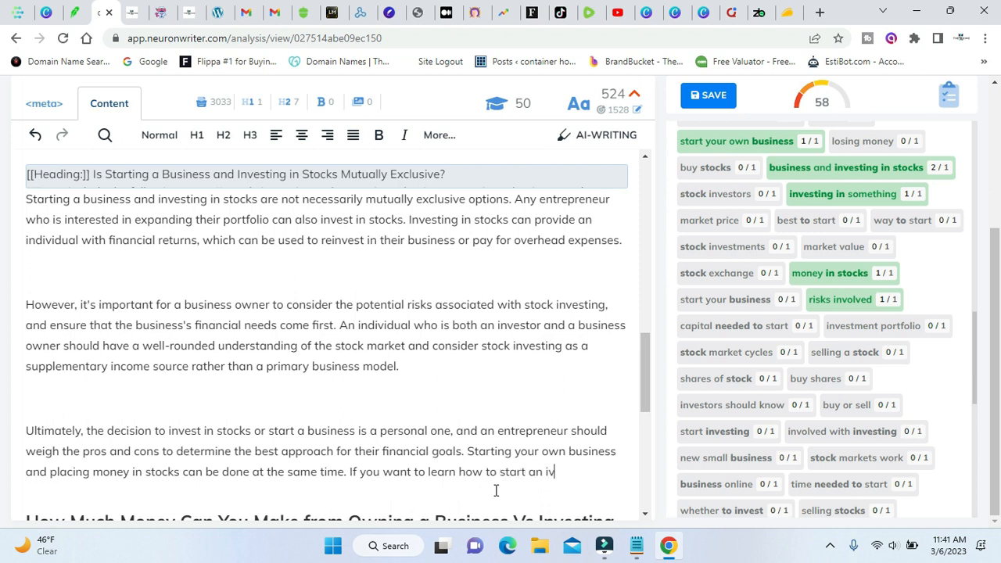
text(estment por)
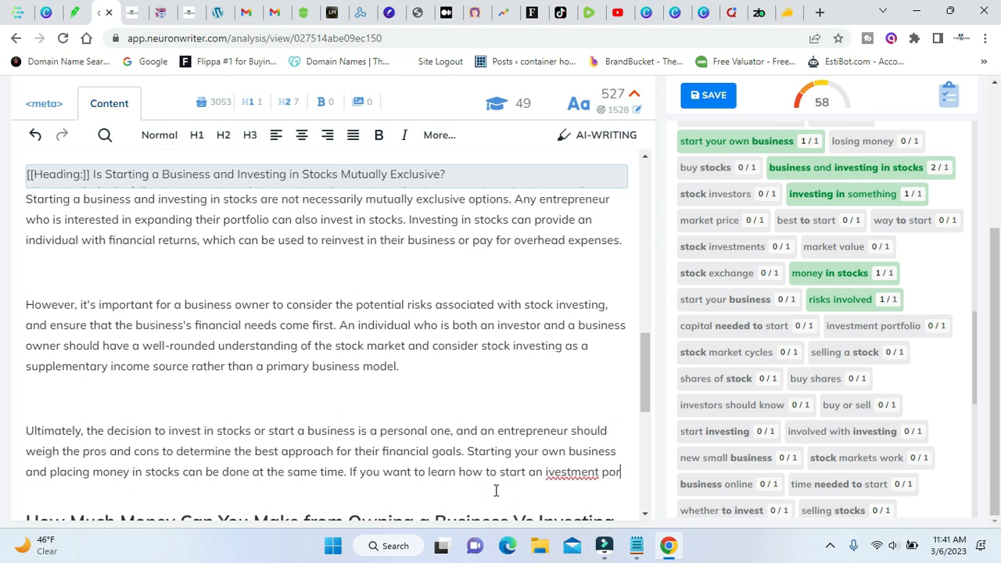
text(folio and )
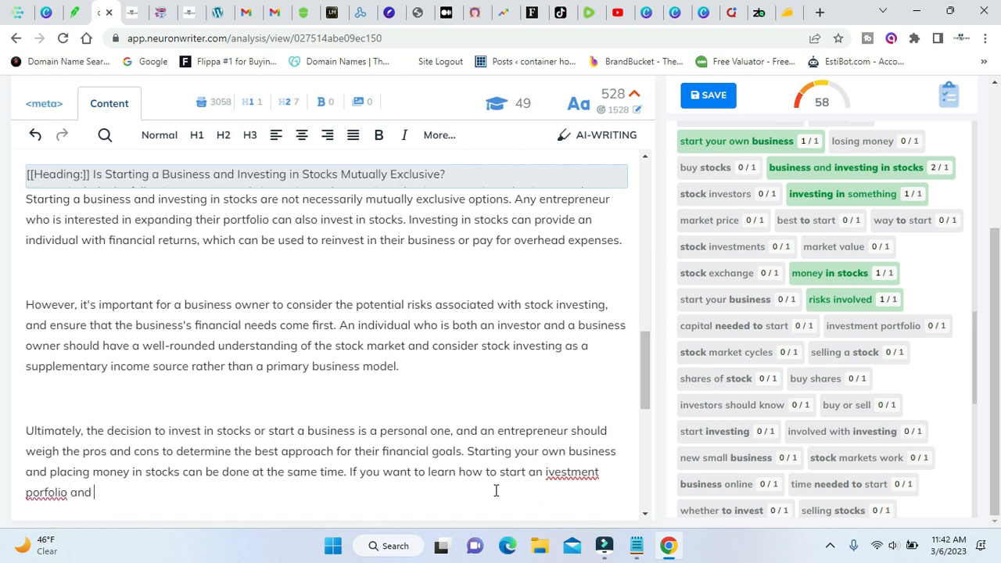
text(start your business )
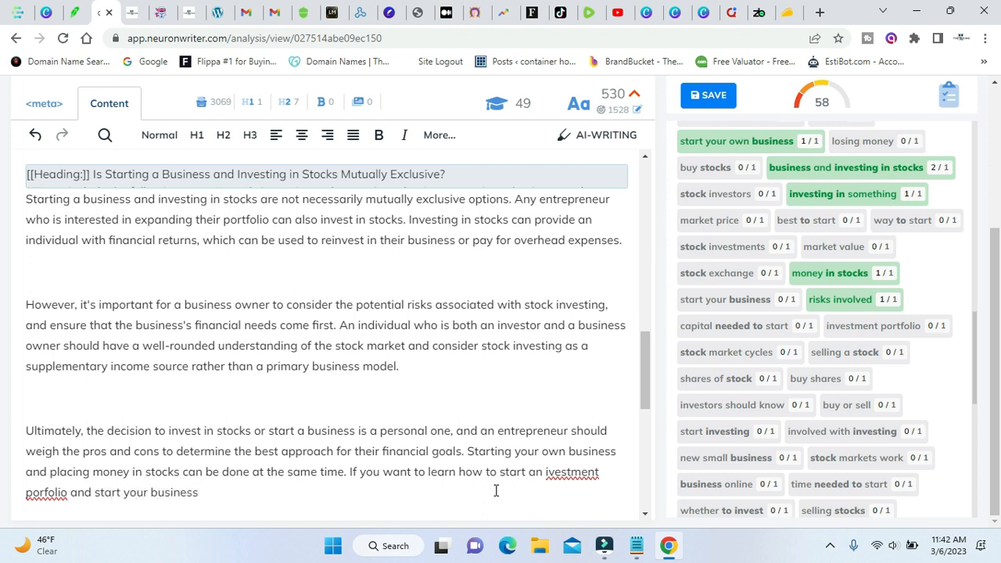
text(, click h)
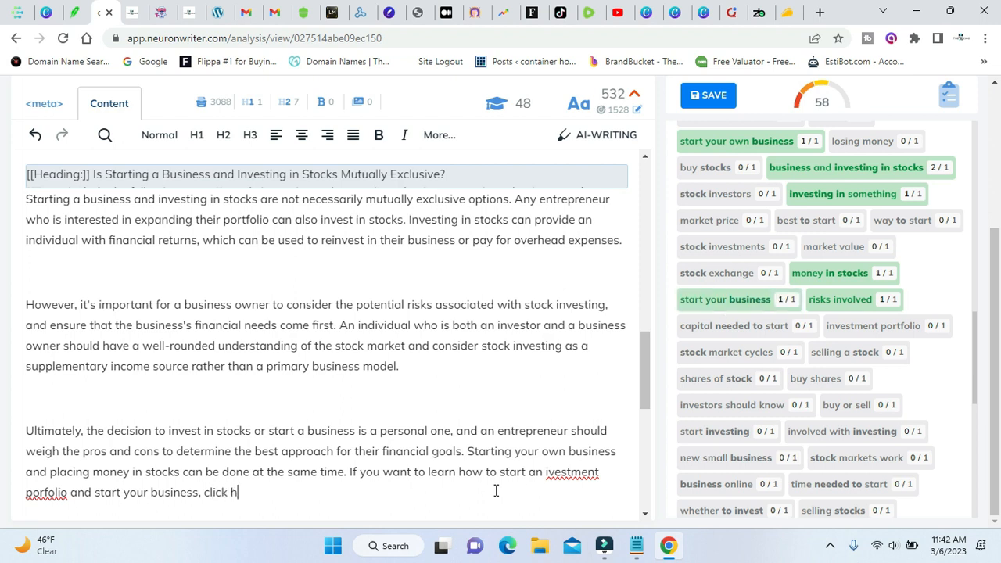
text(ere to see how)
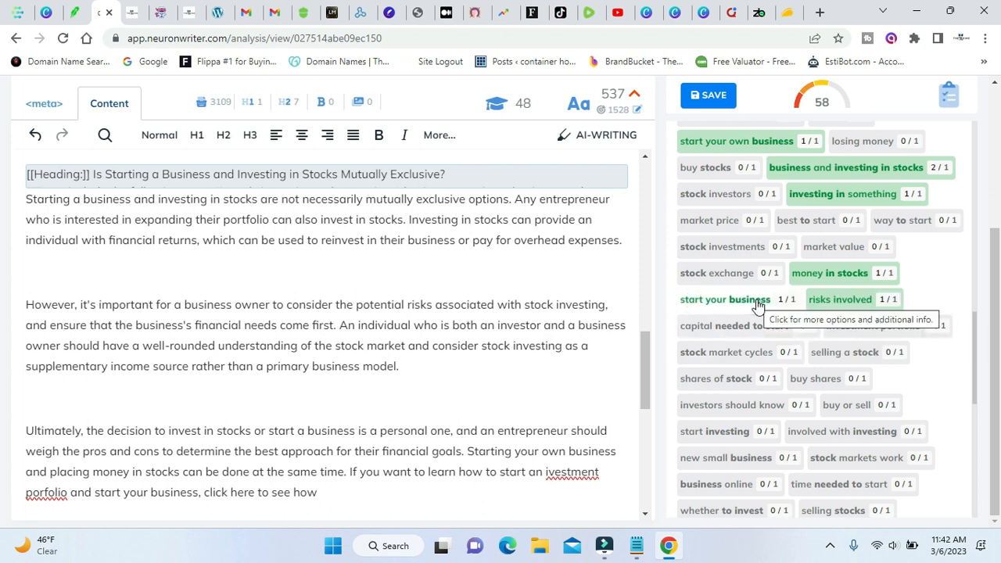
Correct the misspelled words in the closing sentence to "investment" and "portfolio".
right_click(562, 474)
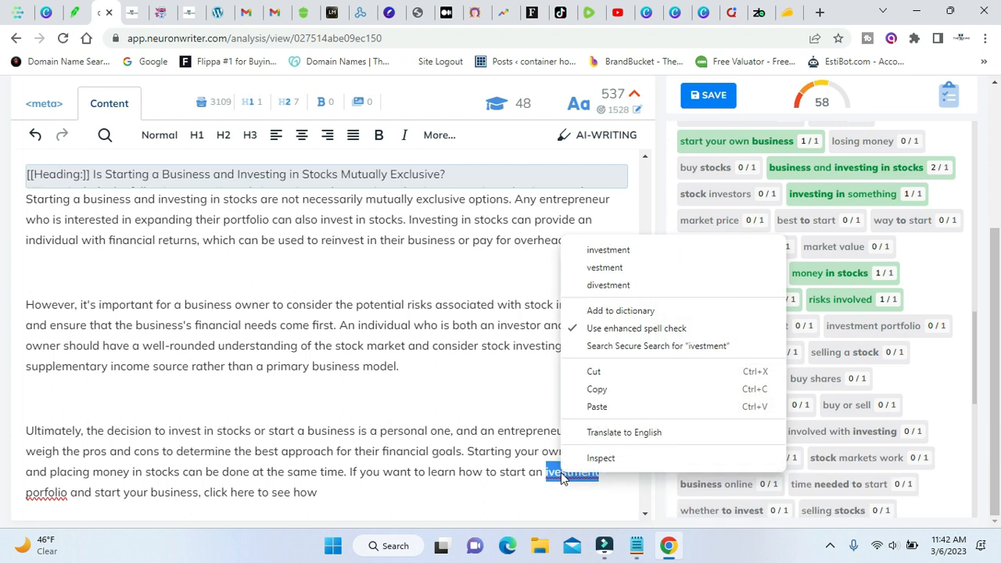
click(628, 251)
right_click(40, 493)
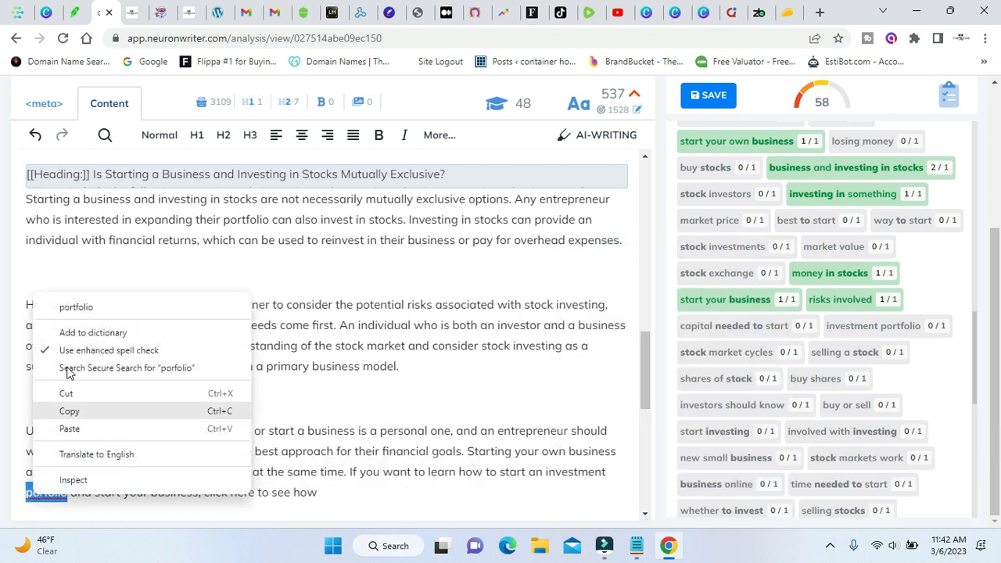
click(100, 307)
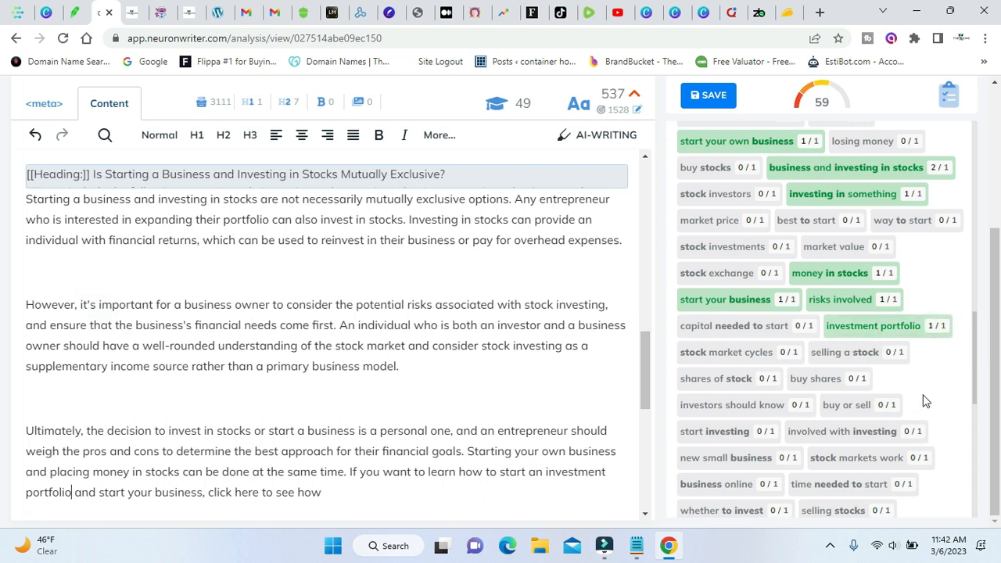
scroll(249, 394, down, 2)
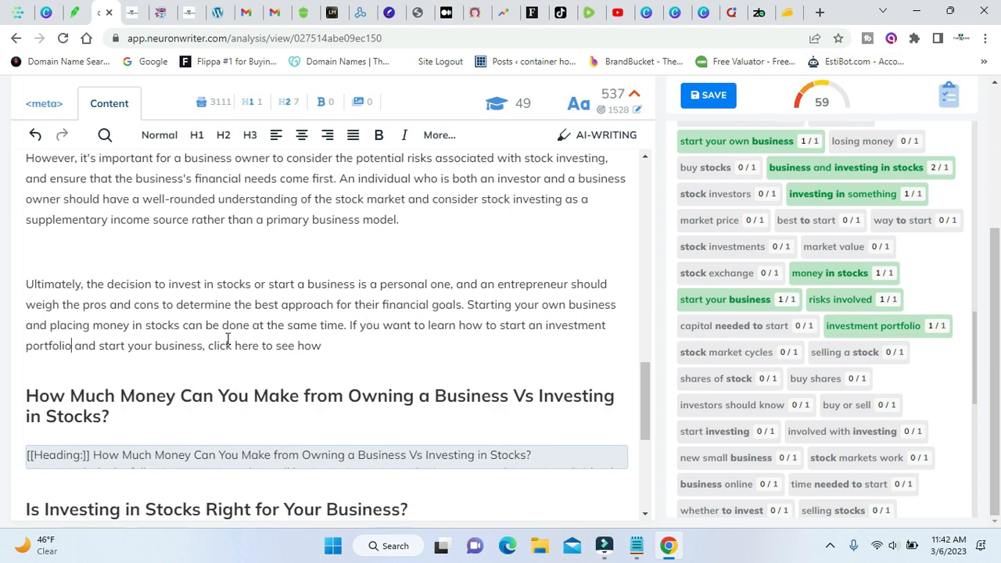
drag(208, 346, 259, 346)
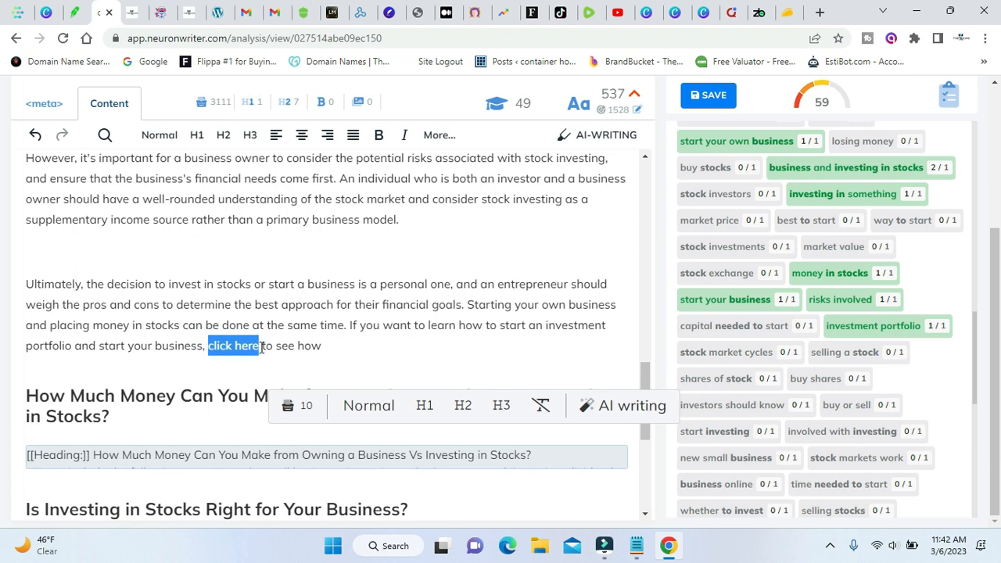
click(435, 134)
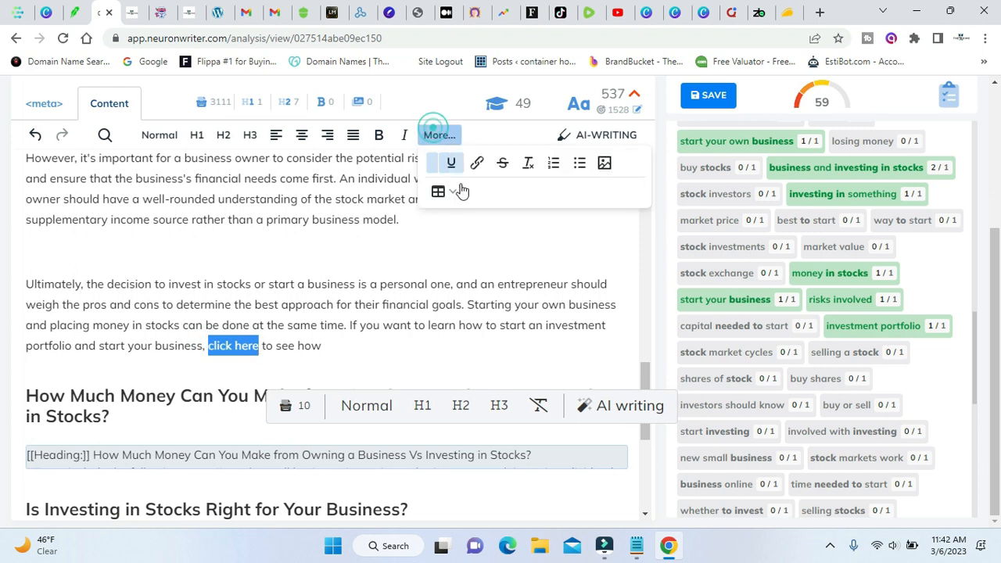
click(477, 171)
right_click(446, 239)
click(501, 367)
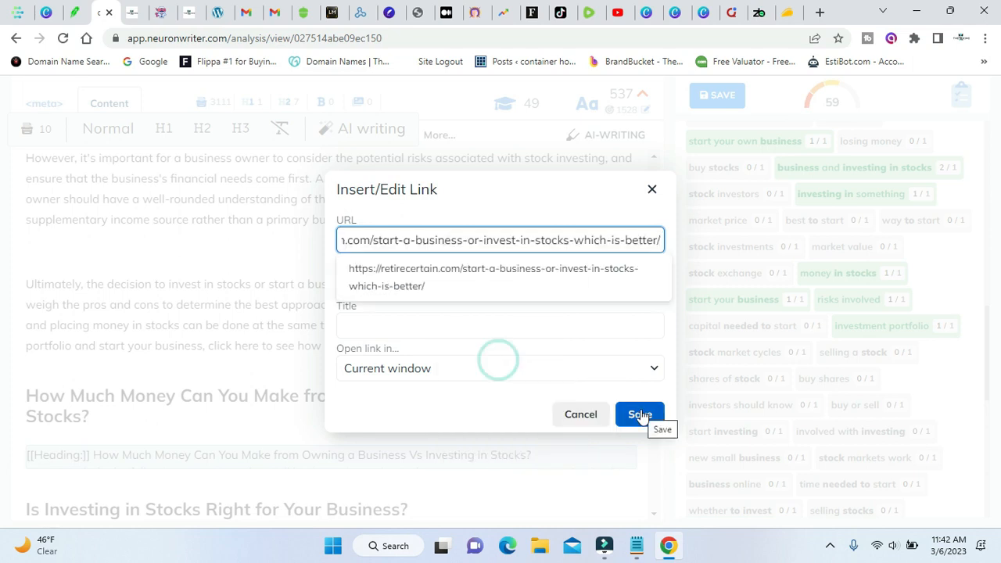
click(640, 415)
click(421, 302)
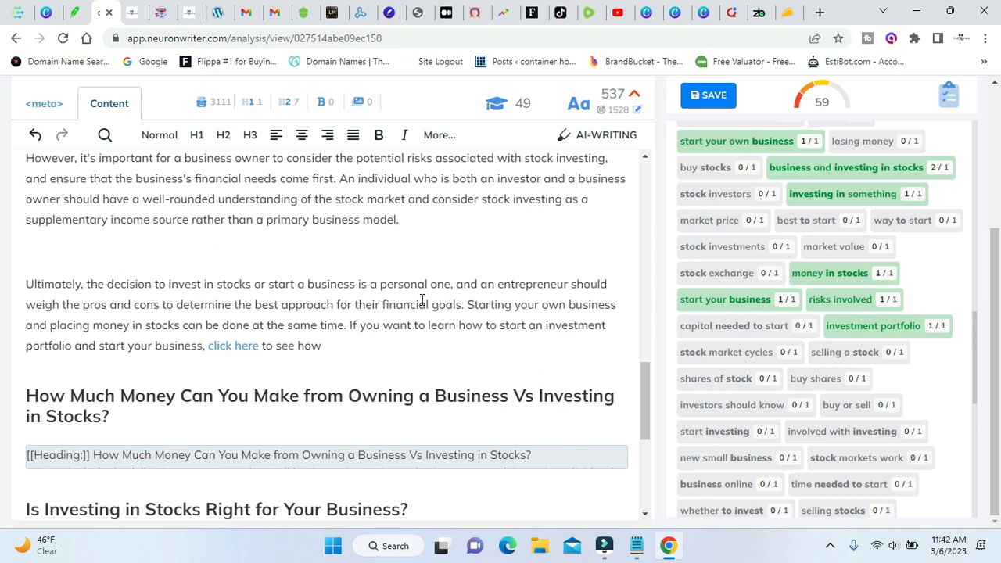
Review the remaining headings and finished paragraphs of the post, and compare its content score with the competitors' best.
scroll(414, 365, down, 4)
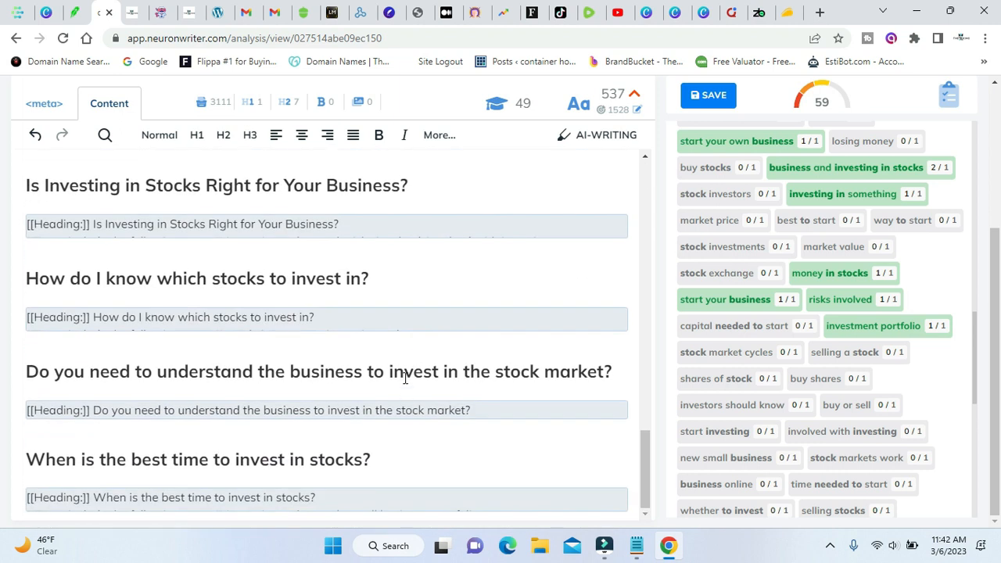
scroll(405, 379, up, 15)
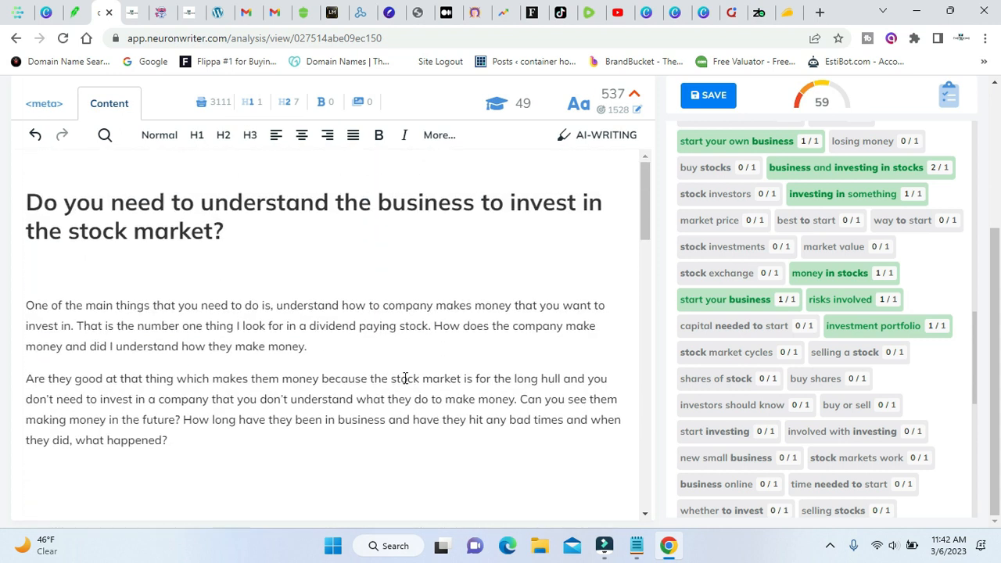
scroll(2, 333, up, 3)
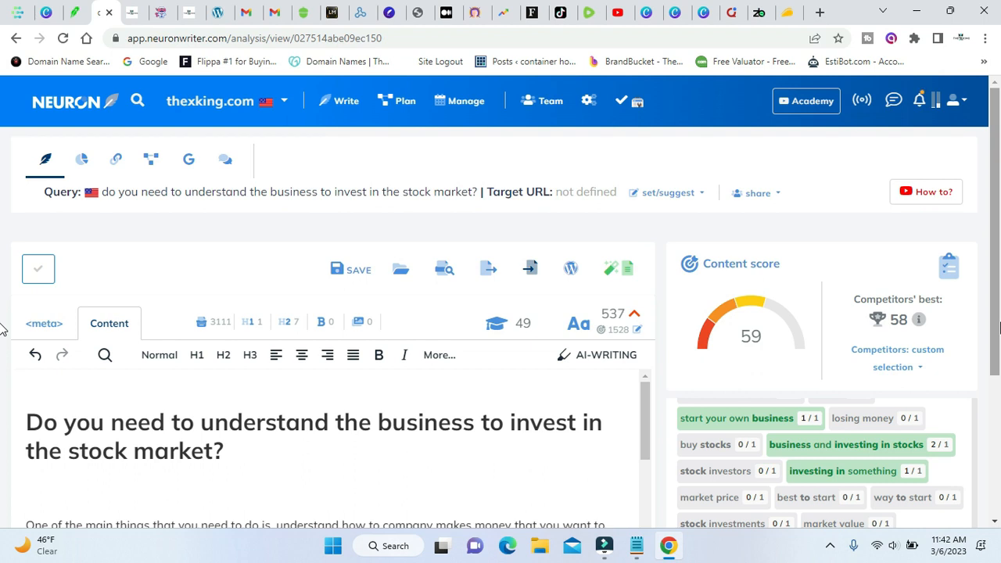
scroll(2, 329, down, 2)
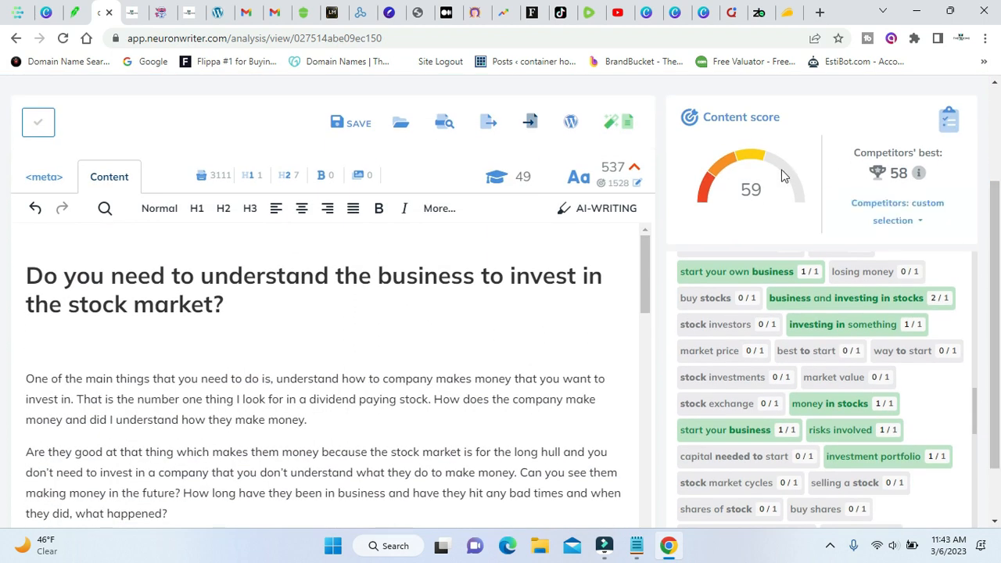
mouse_move(920, 175)
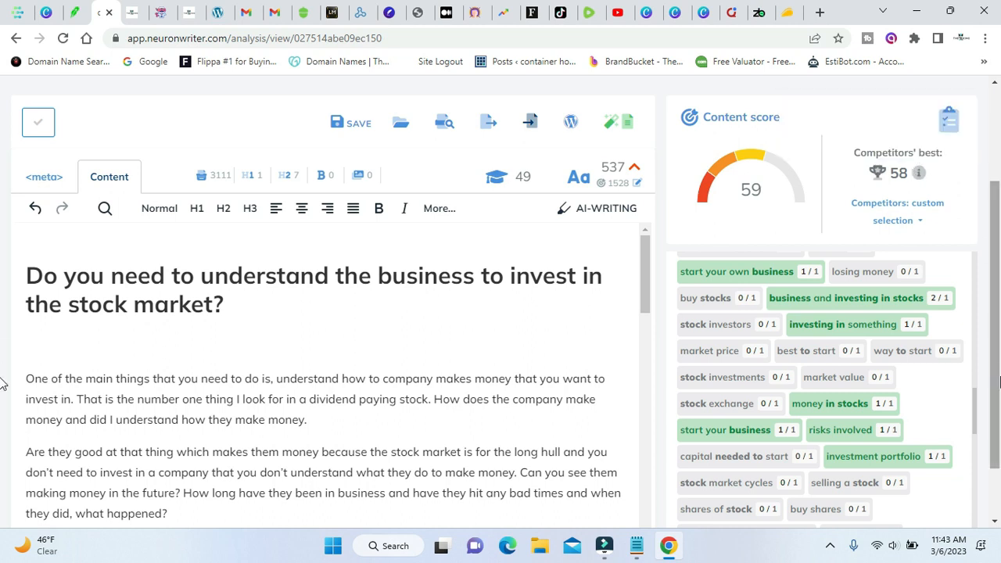
scroll(266, 382, down, 10)
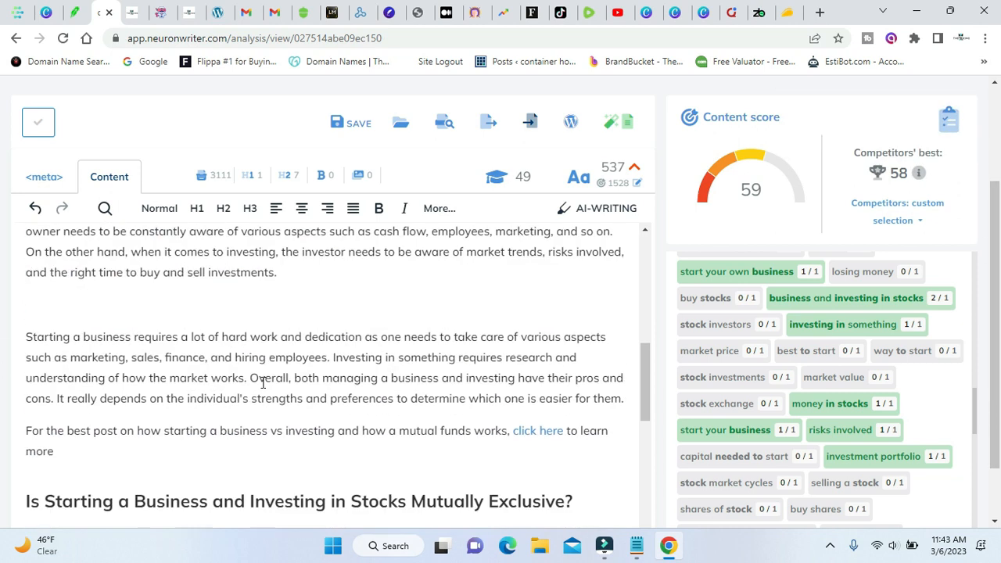
scroll(263, 382, down, 5)
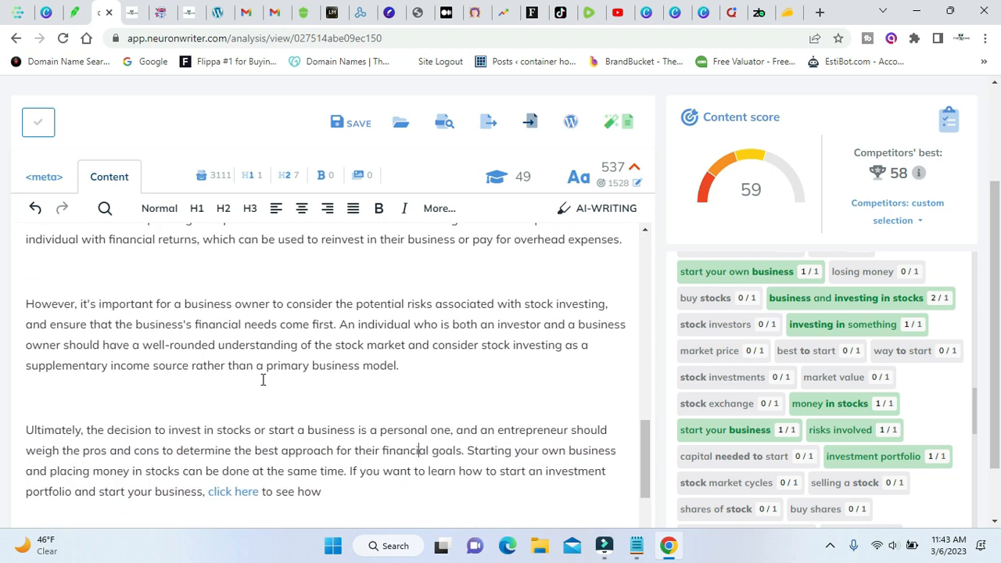
scroll(263, 380, down, 5)
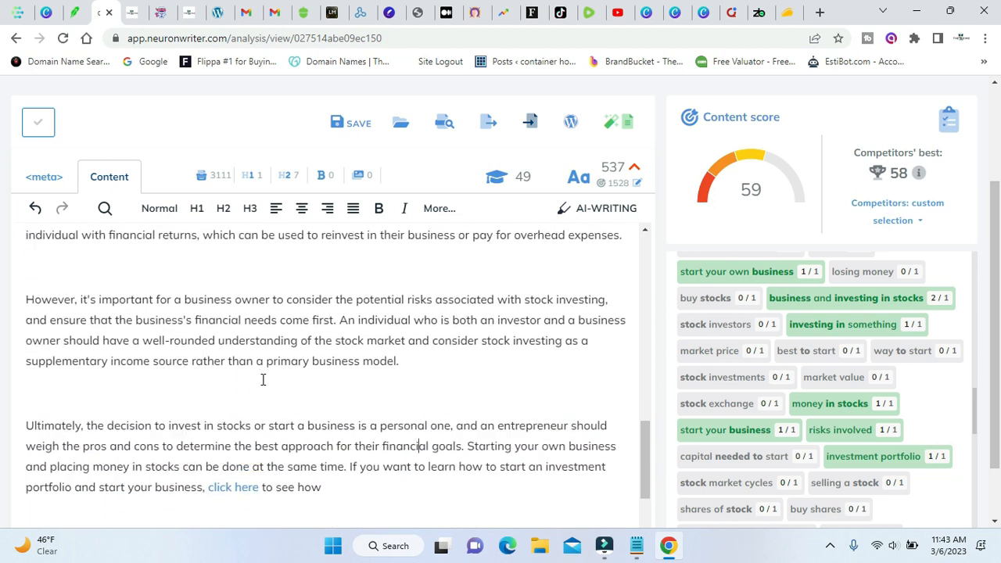
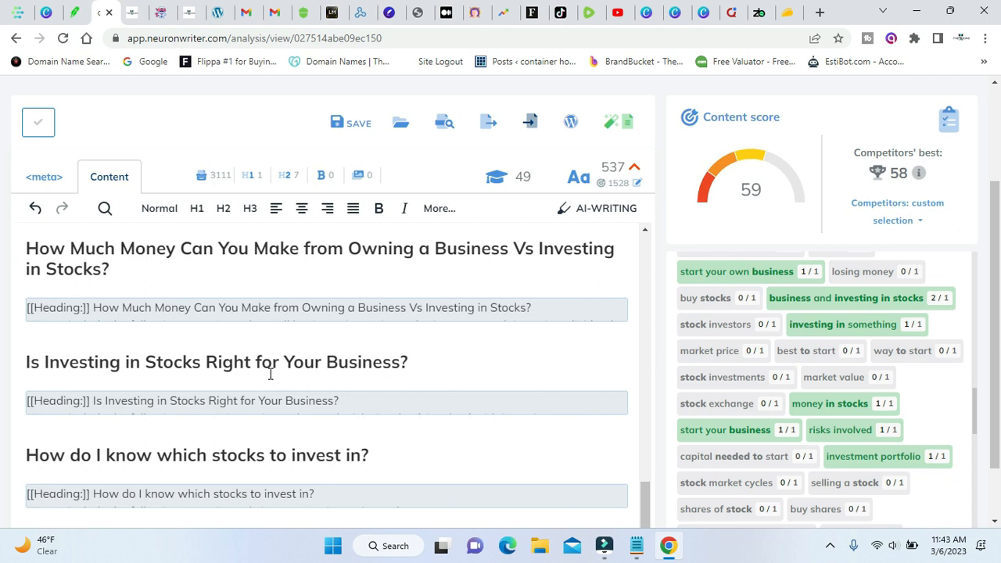
Generate a paragraph of up to 400 words for the "How Much Money Can You Make from Owning a Business" heading and copy it to the editor.
scroll(270, 374, down, 2)
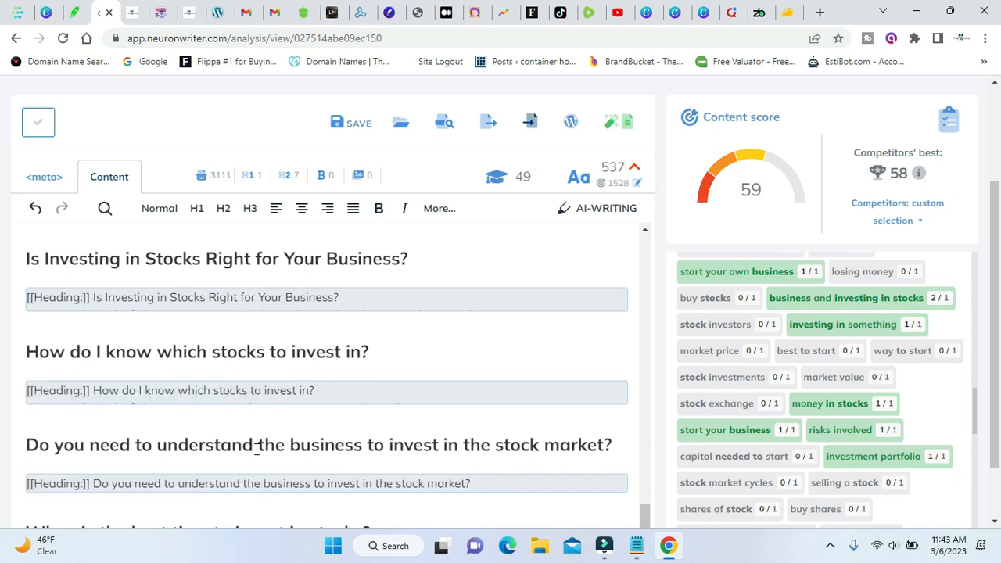
scroll(262, 448, down, 1)
scroll(342, 425, up, 3)
scroll(342, 418, down, 3)
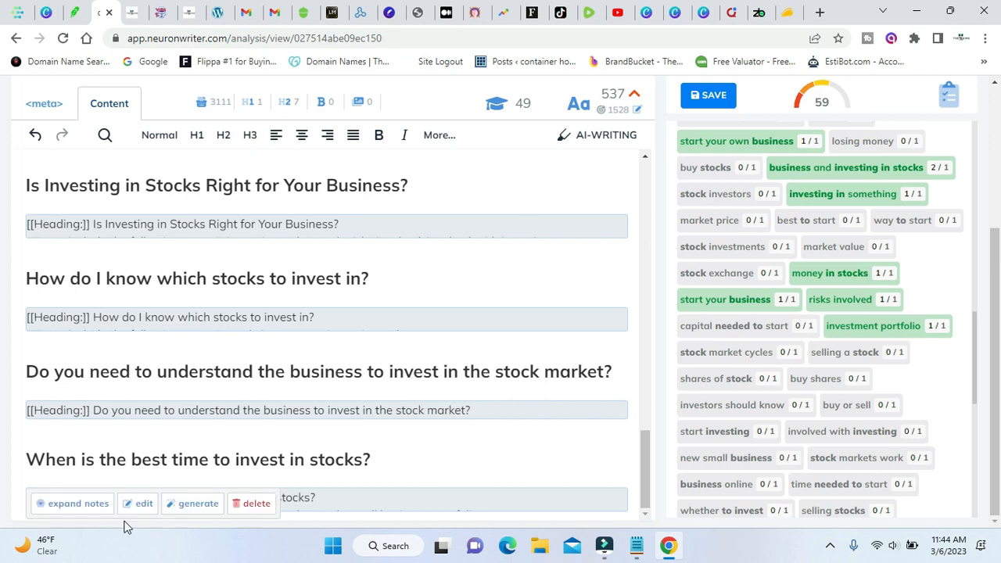
scroll(317, 352, up, 3)
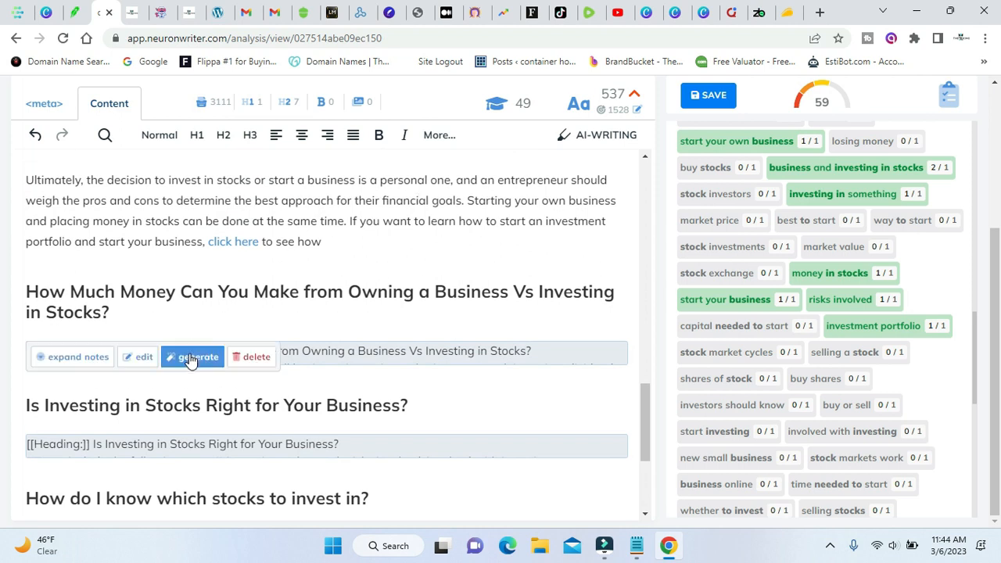
click(193, 356)
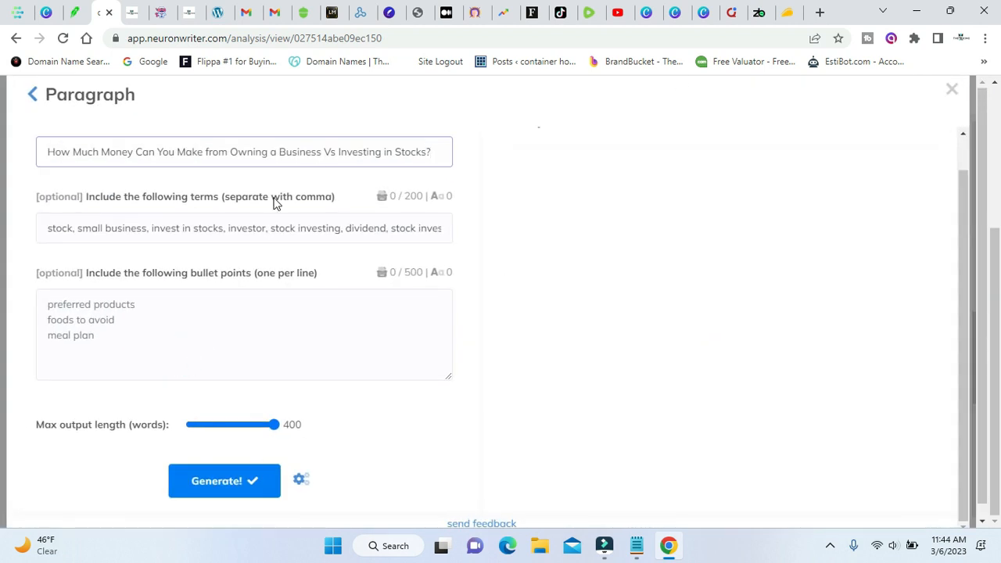
click(951, 90)
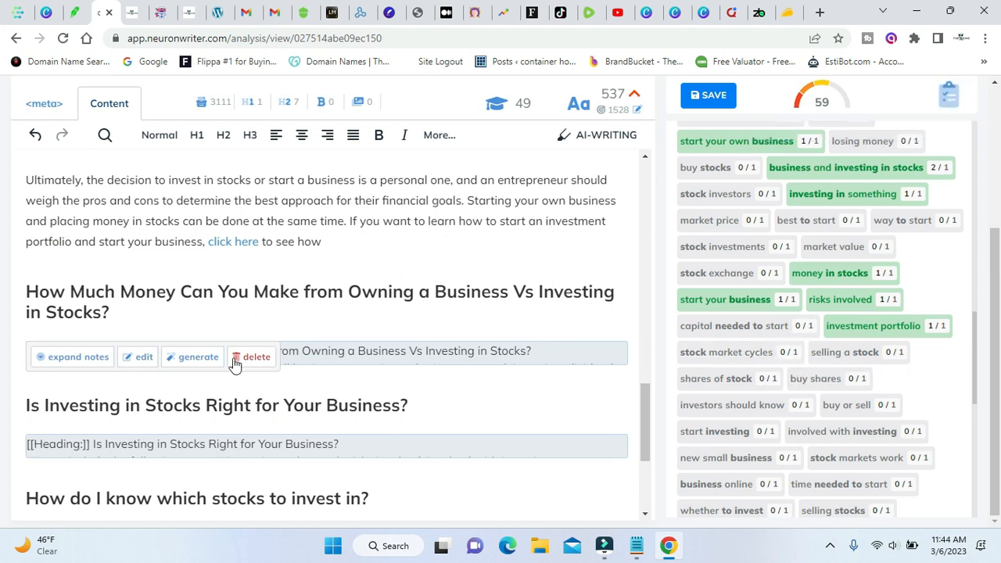
click(205, 359)
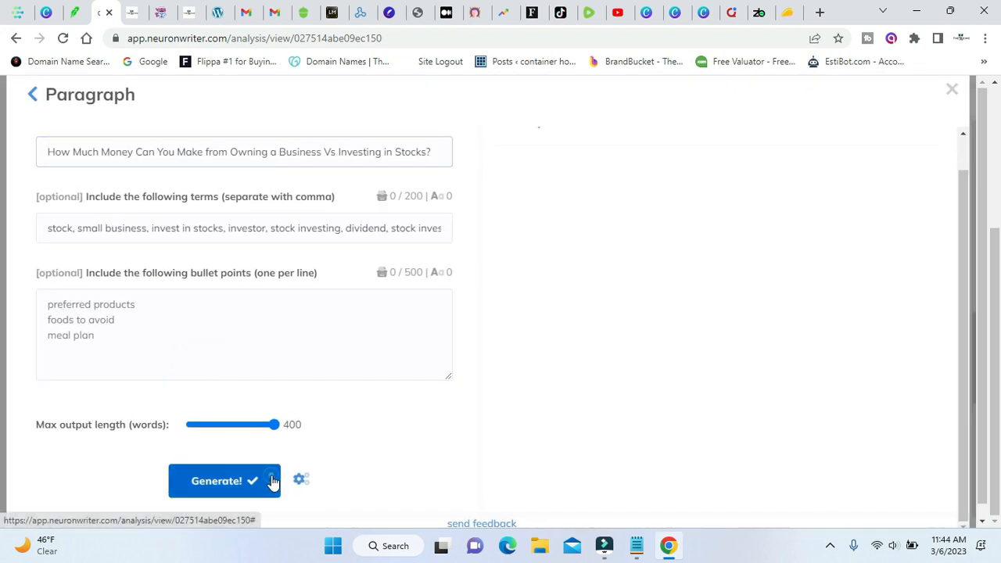
click(273, 480)
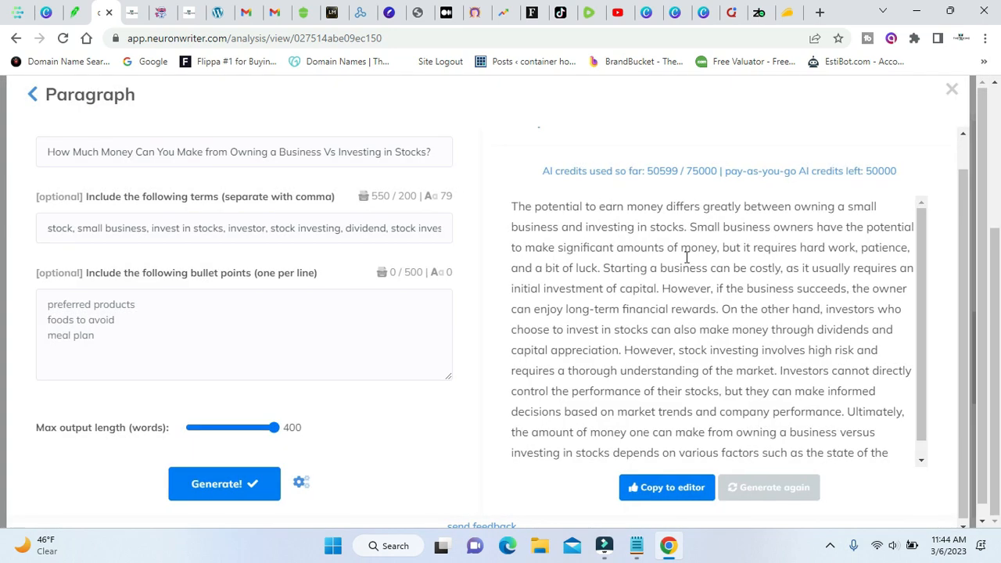
scroll(711, 327, down, 1)
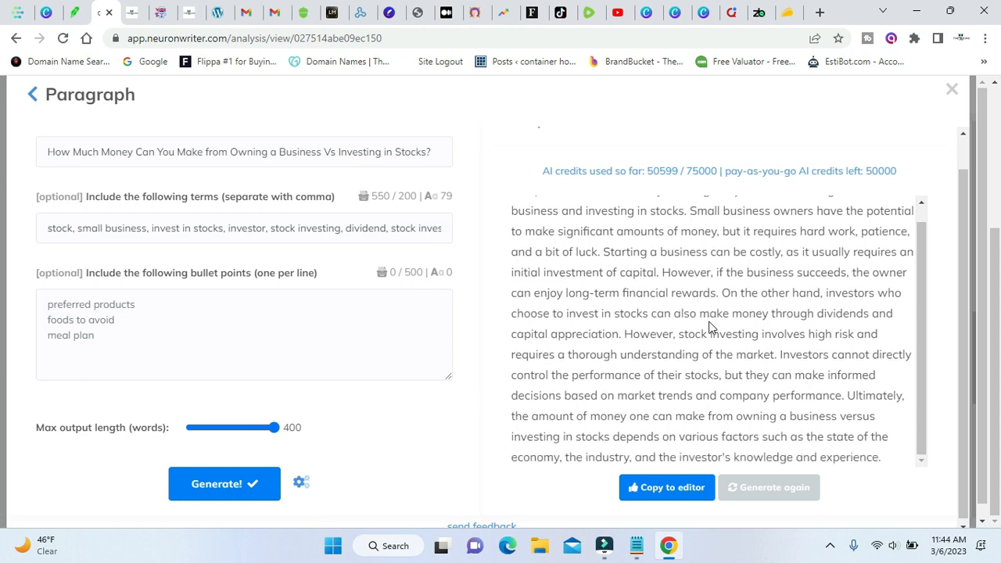
click(674, 487)
Break up the generated text with extra spacing before "However, if the business succeeds" and before "Investors cannot directly control".
scroll(337, 364, down, 2)
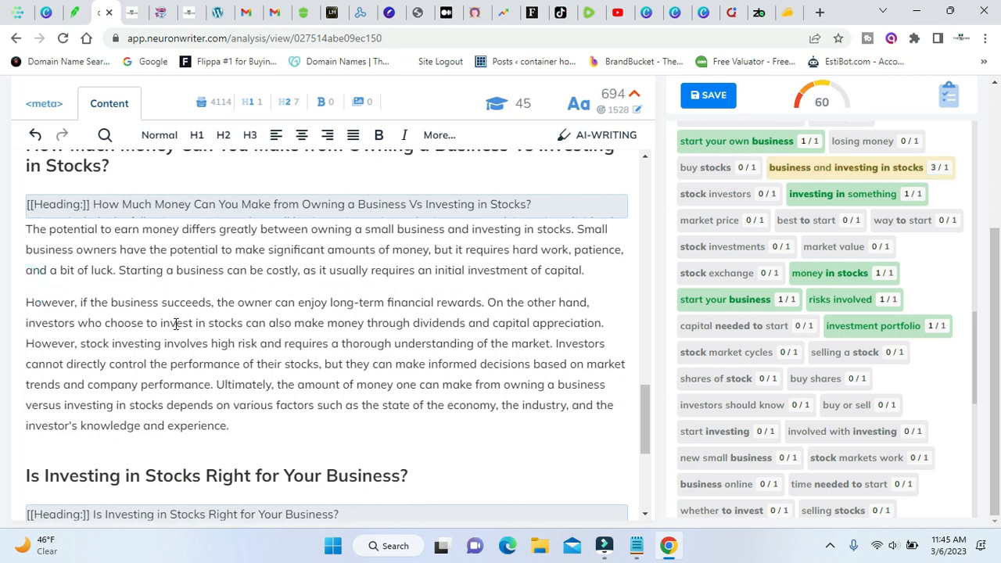
scroll(188, 322, down, 2)
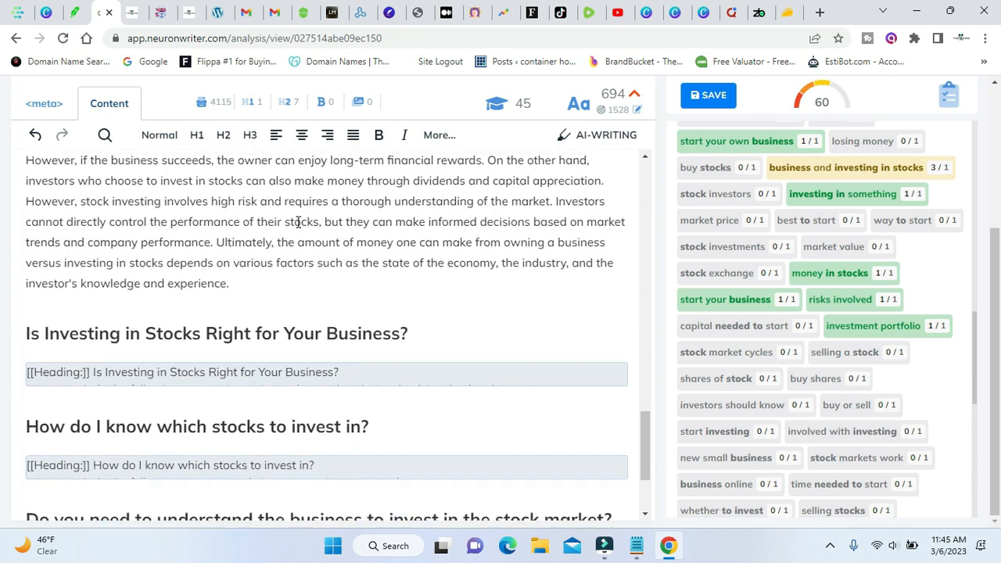
scroll(265, 262, up, 1)
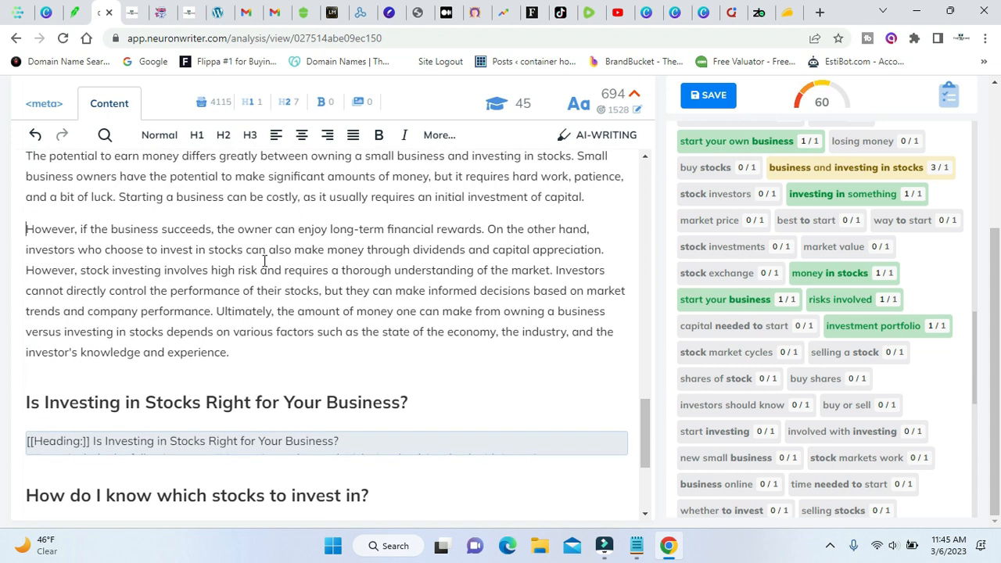
click(554, 270)
key(Return)
key(Return)
scroll(610, 283, up, 1)
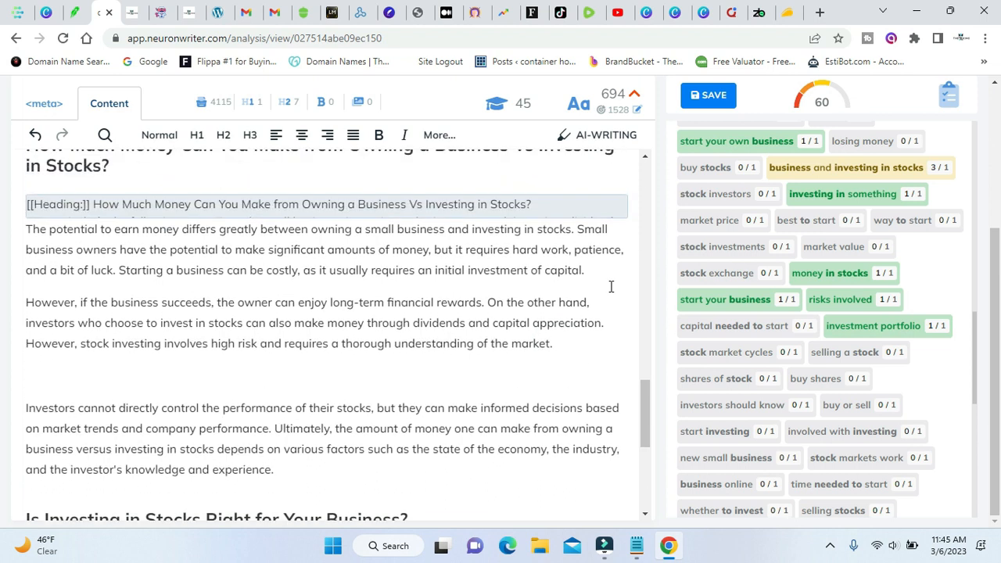
key(Return)
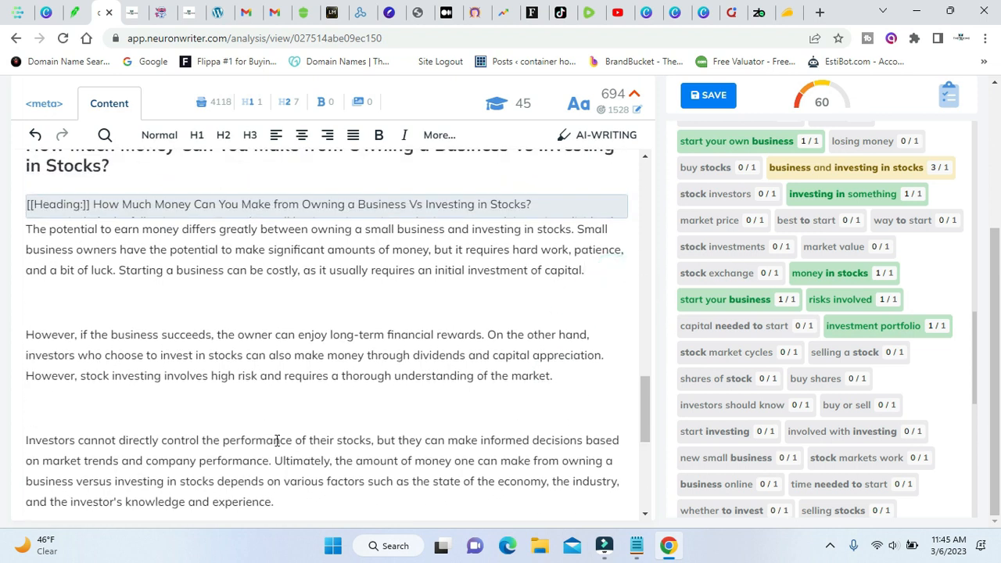
Compare the content score with the competitors' score breakdown, and check the post's meta title and description.
scroll(805, 324, up, 6)
scroll(903, 305, up, 3)
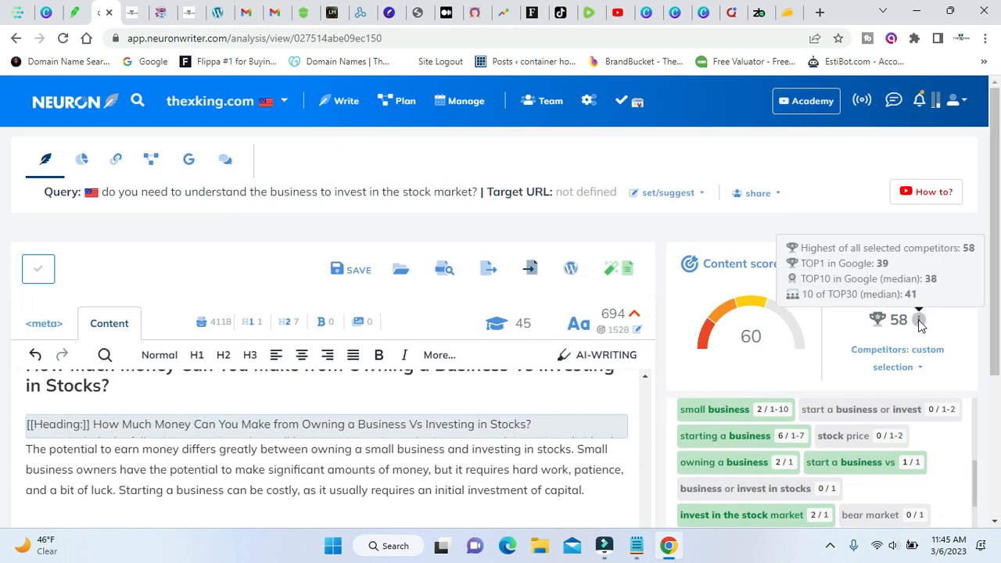
scroll(431, 407, down, 5)
scroll(432, 406, up, 3)
scroll(392, 368, down, 2)
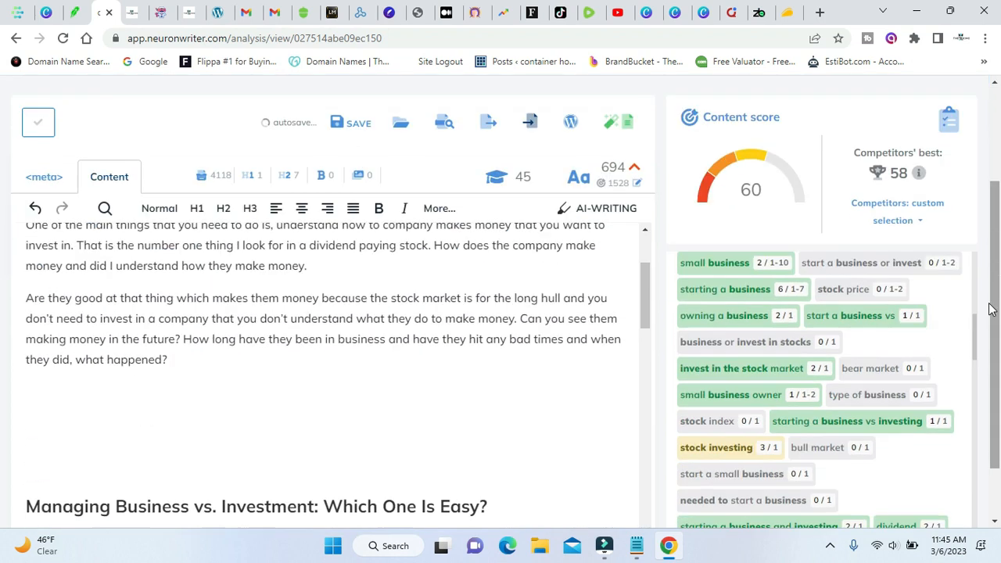
scroll(320, 328, up, 3)
scroll(353, 327, up, 1)
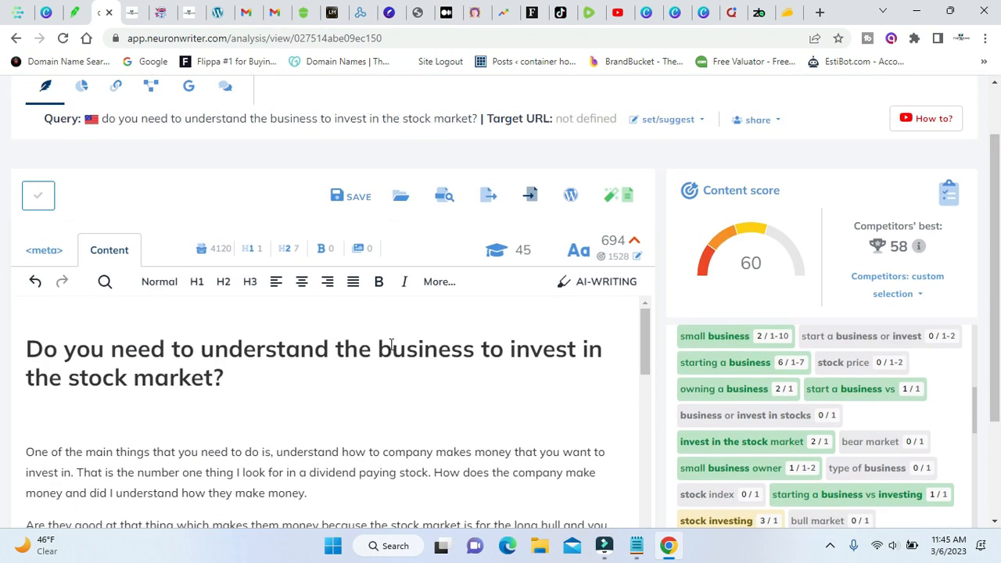
click(44, 250)
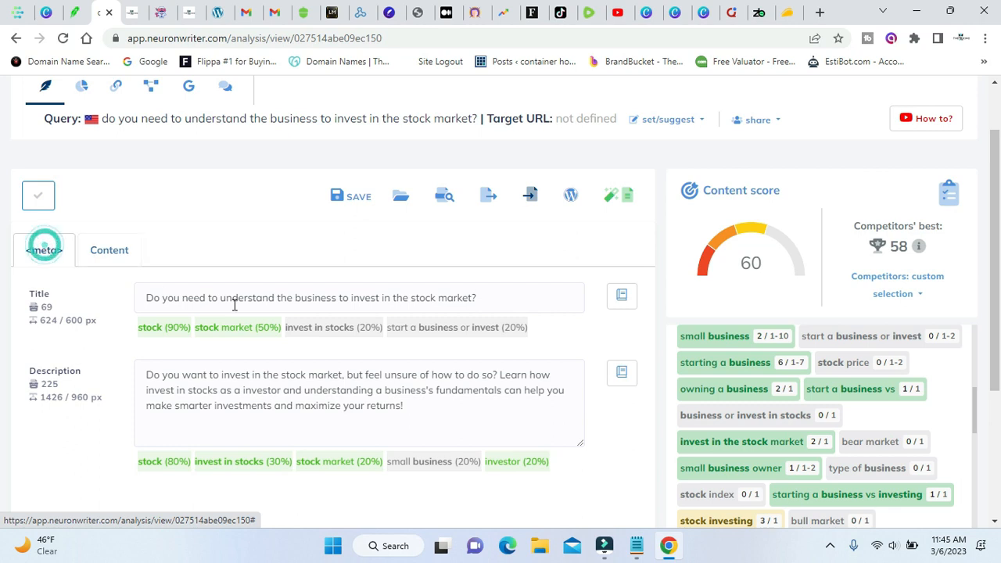
click(113, 251)
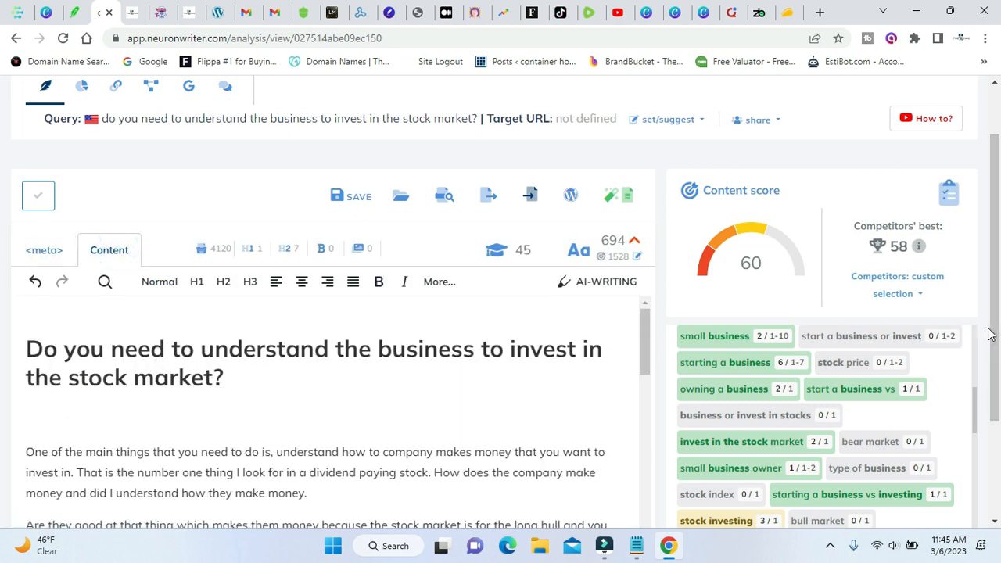
Review the list of extended content terms through to its end, noting which are used, overused or still missing from the article.
scroll(1, 344, down, 1)
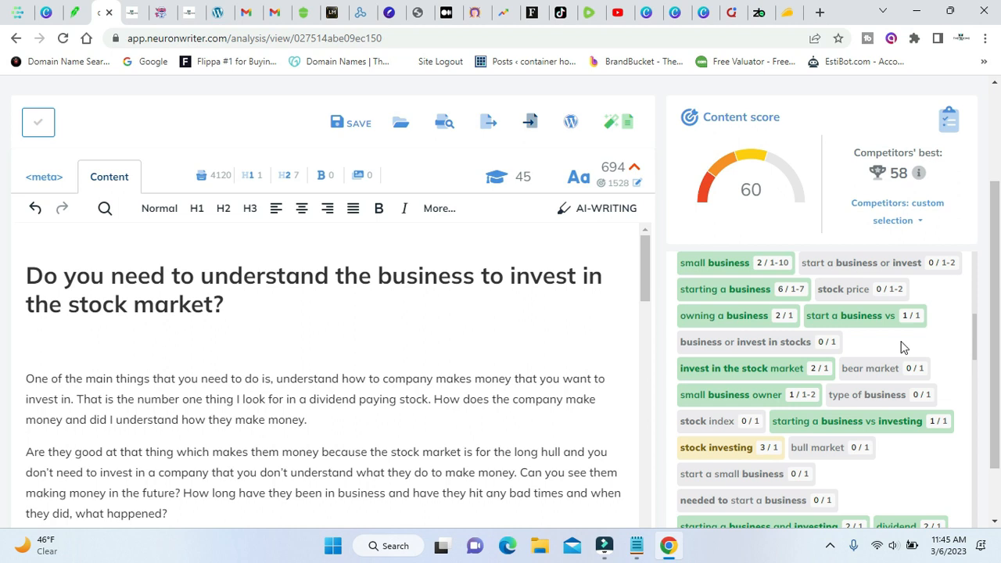
scroll(903, 347, down, 3)
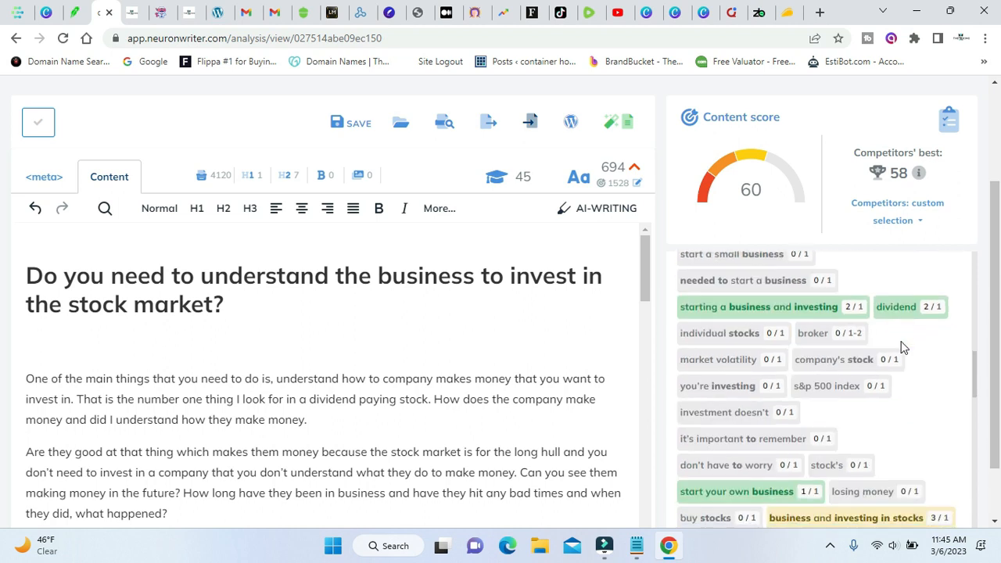
scroll(903, 347, up, 2)
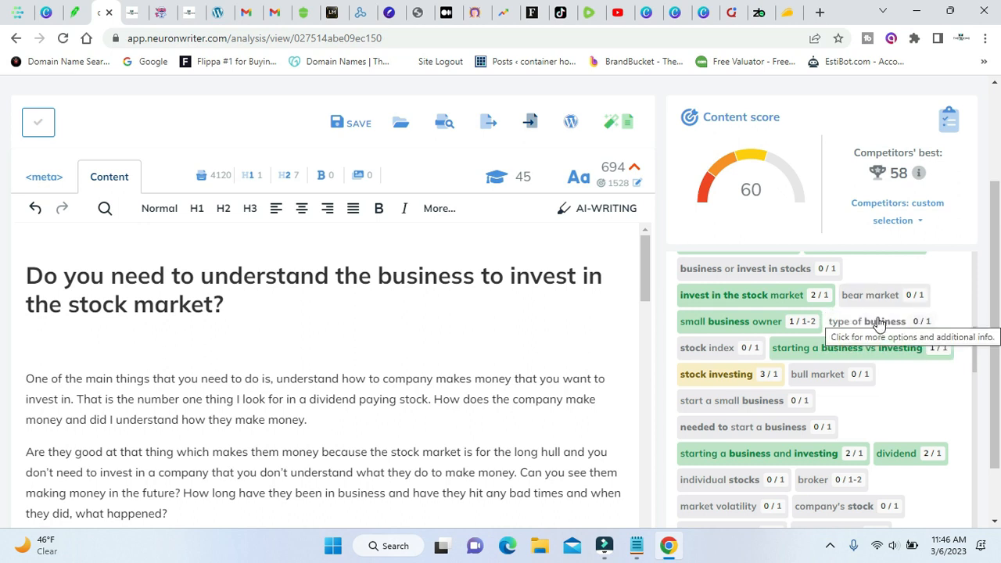
click(708, 374)
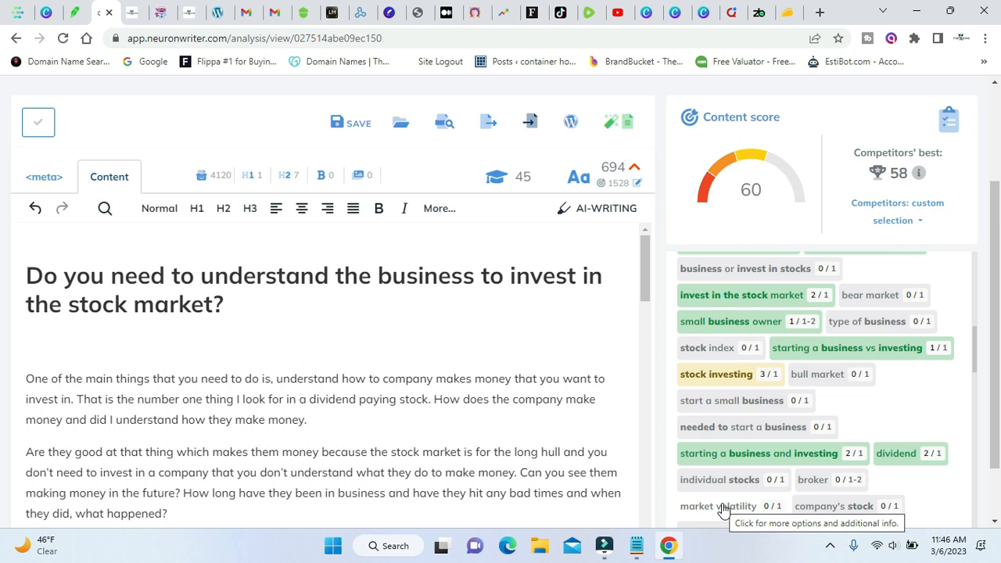
scroll(892, 444, down, 2)
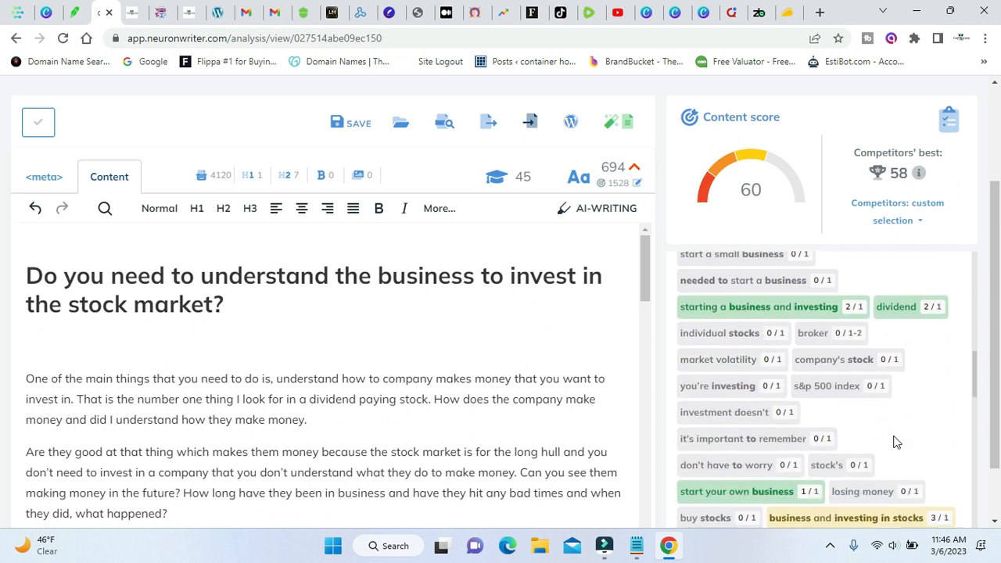
scroll(896, 443, down, 6)
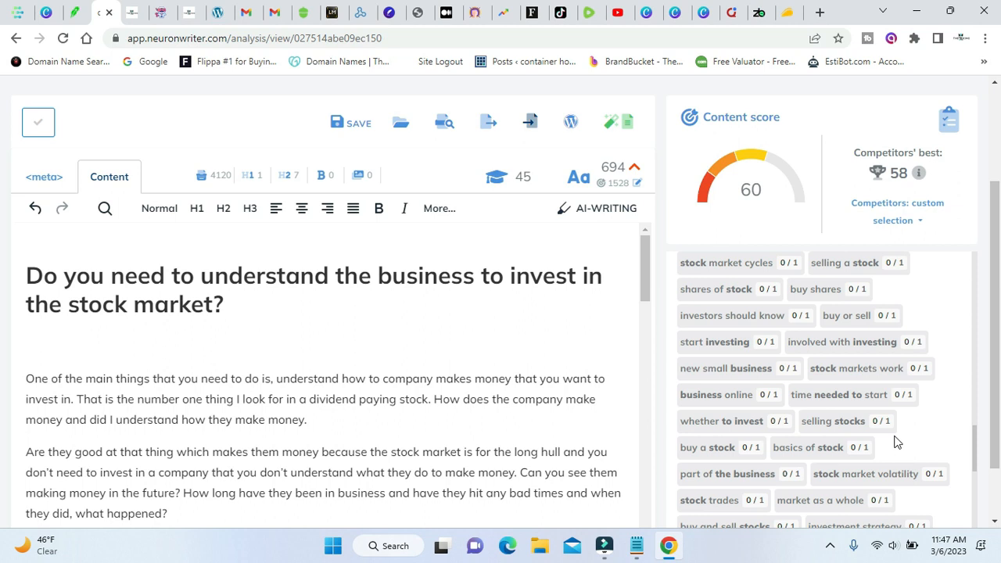
scroll(860, 438, down, 2)
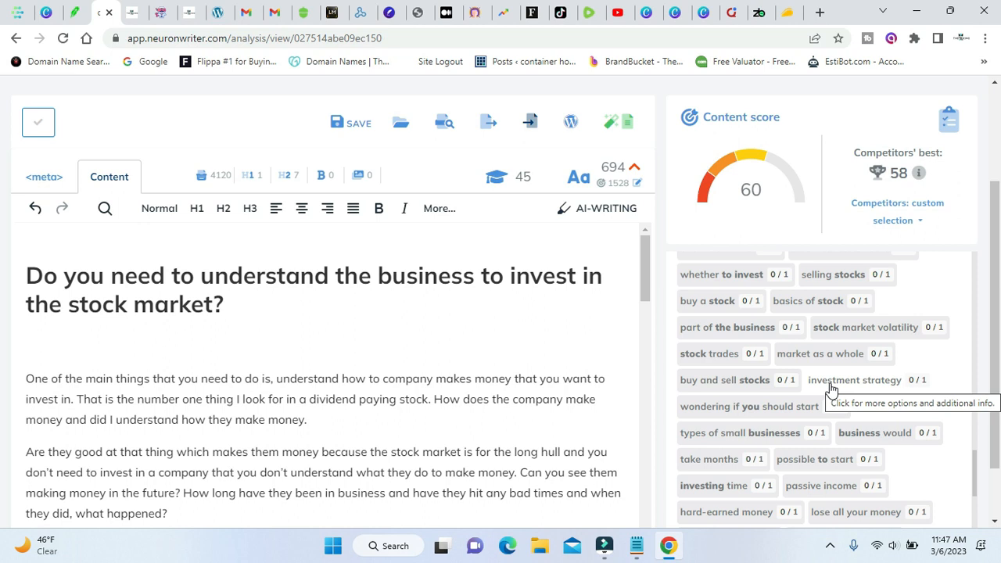
scroll(806, 414, down, 2)
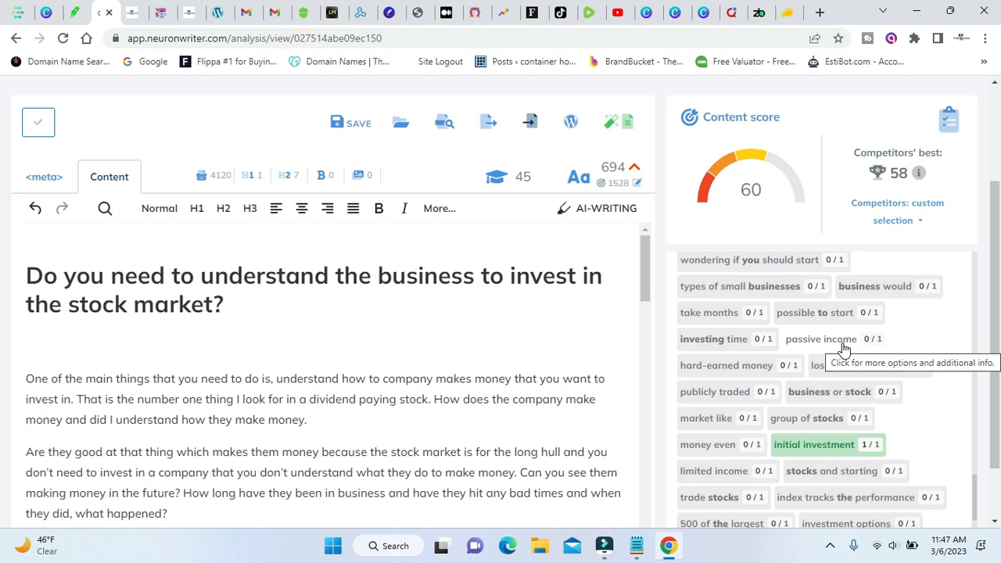
scroll(844, 348, down, 2)
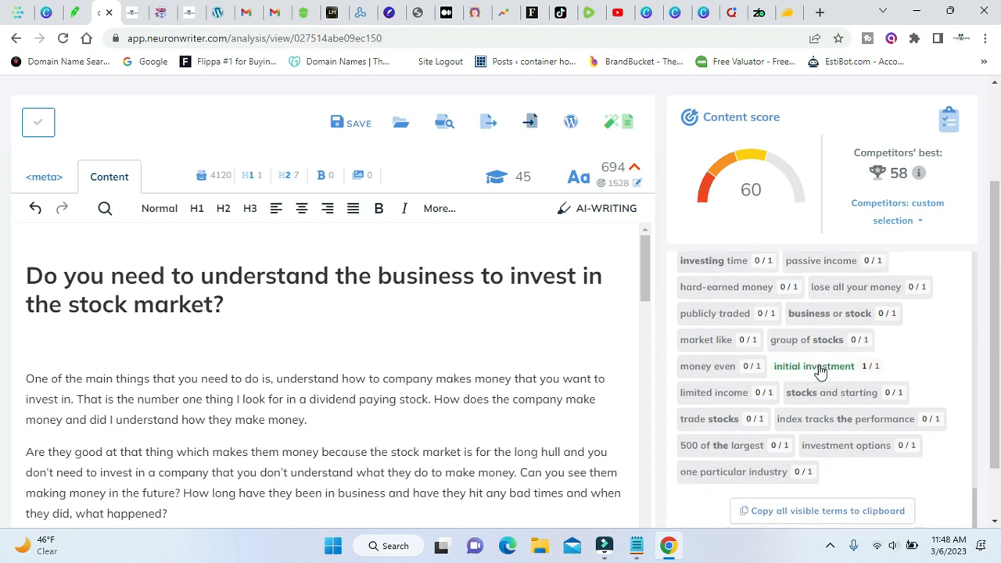
scroll(427, 407, up, 2)
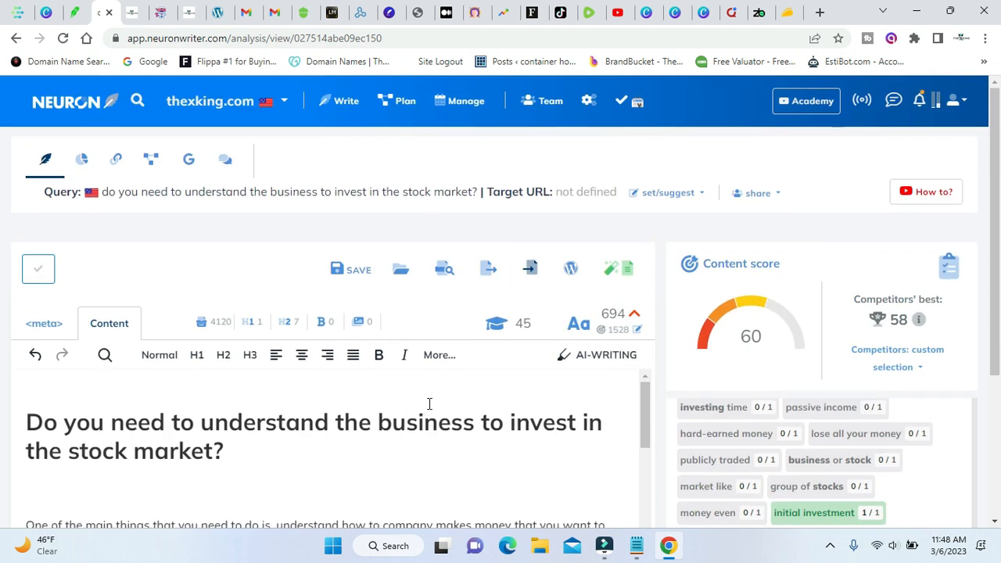
Recheck the headings still without paragraphs against the competitors' scores, and save the changes to the post.
scroll(430, 404, down, 5)
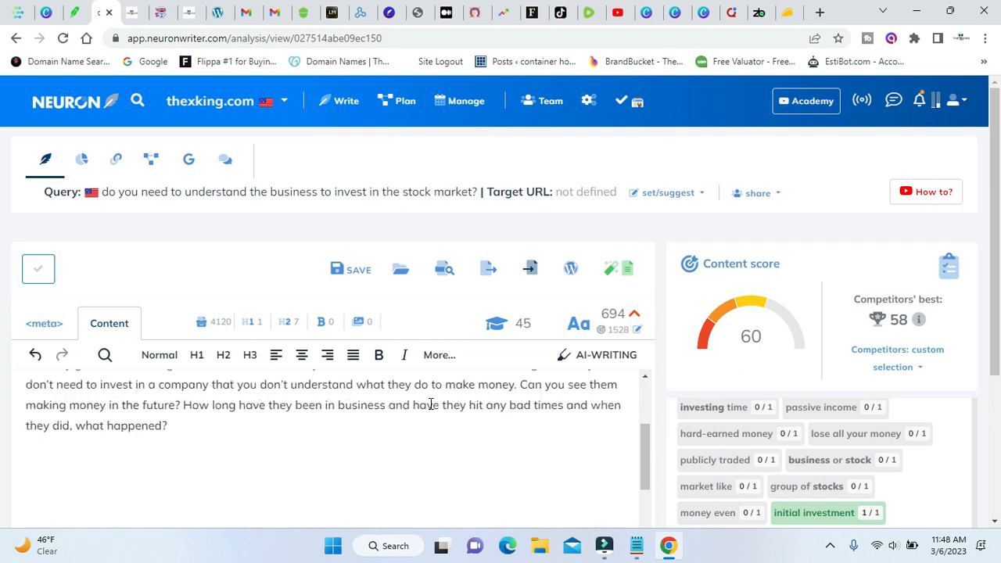
scroll(347, 430, down, 15)
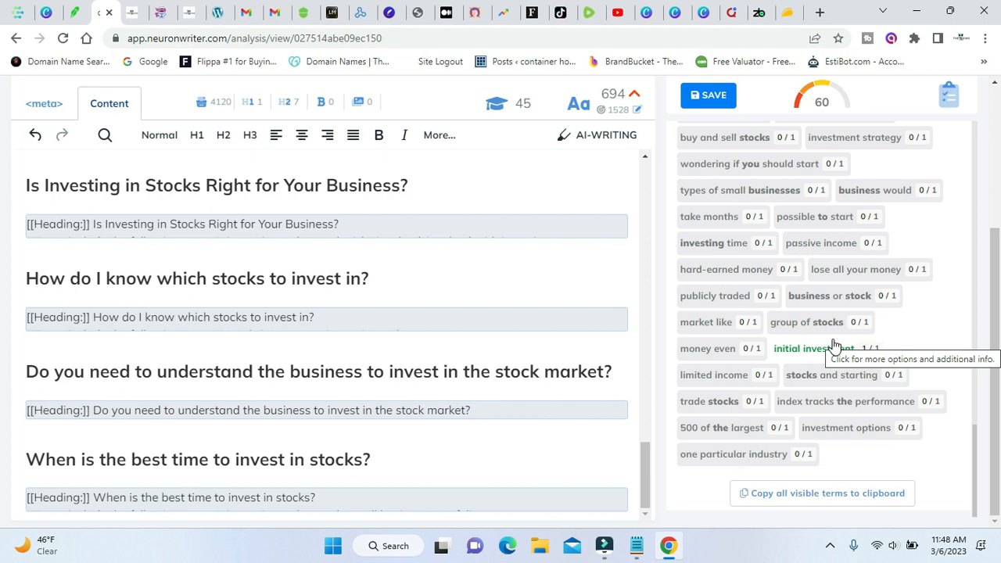
scroll(834, 345, up, 5)
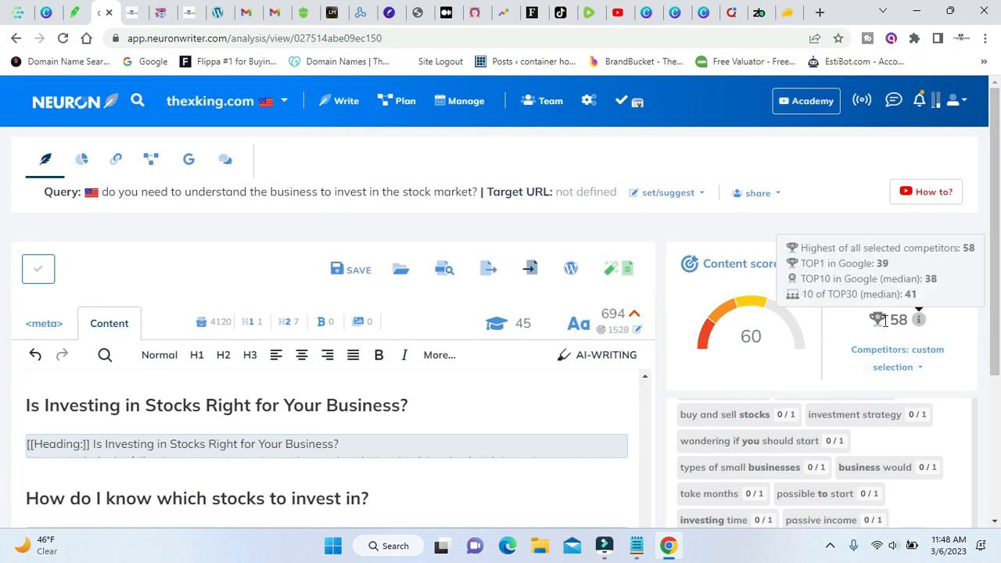
scroll(505, 476, down, 5)
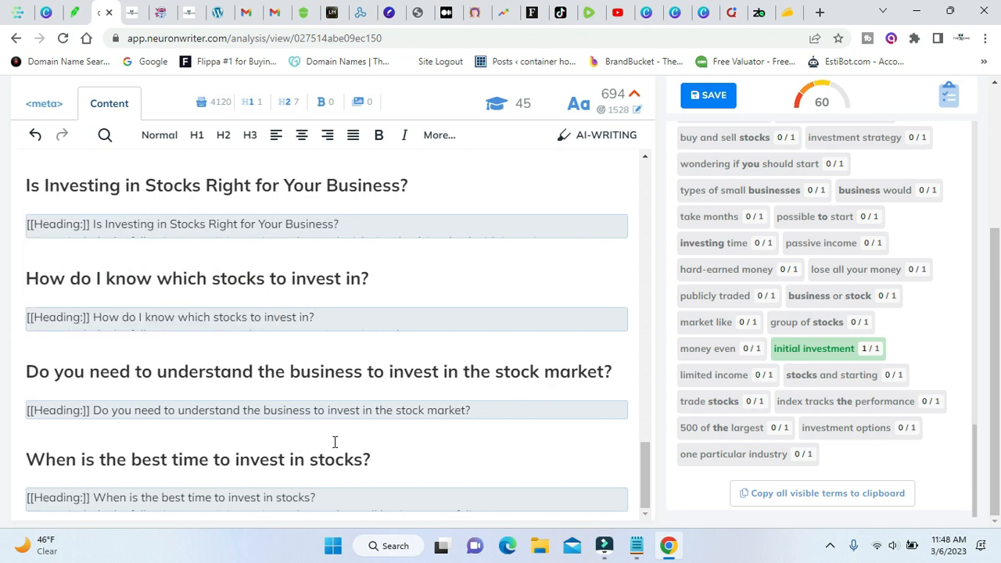
scroll(970, 330, up, 15)
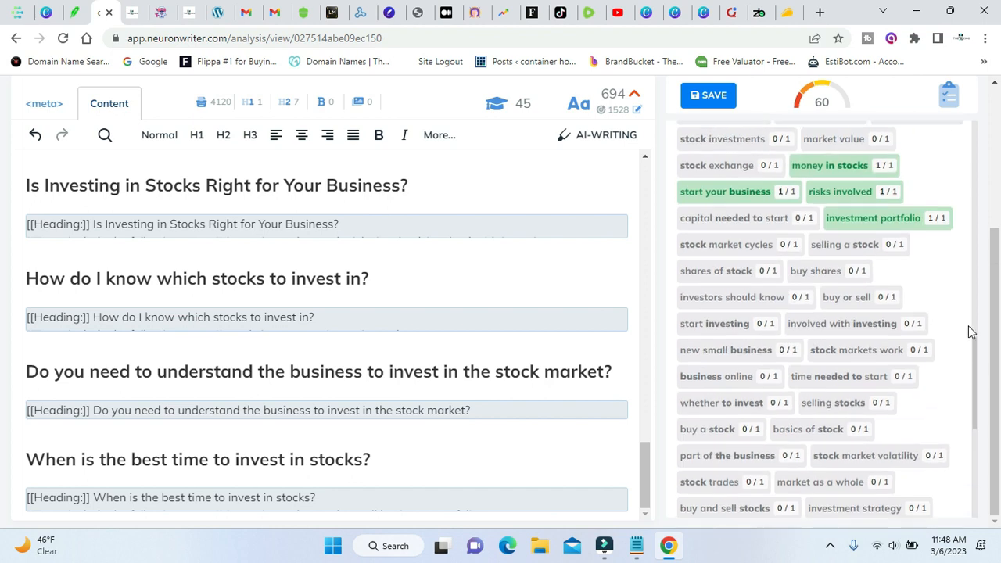
scroll(973, 332, up, 8)
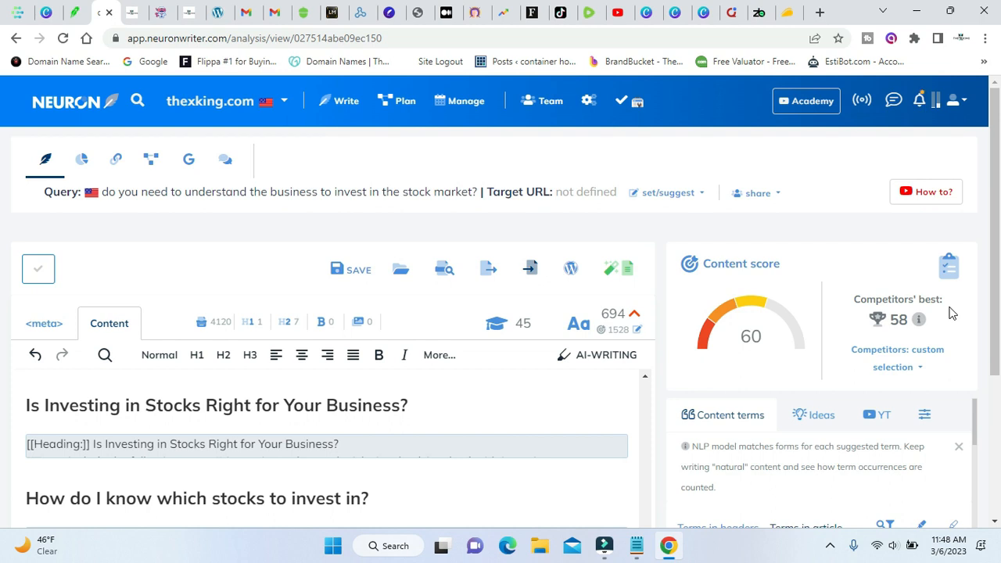
click(379, 275)
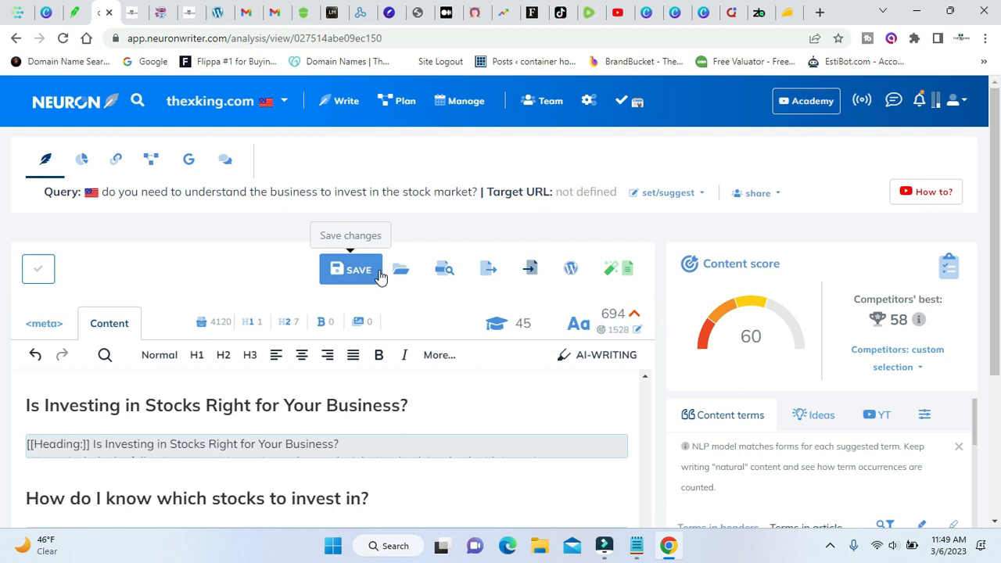
Examine the basic and extended article terms again, along with the competitors' score breakdown.
scroll(934, 326, down, 8)
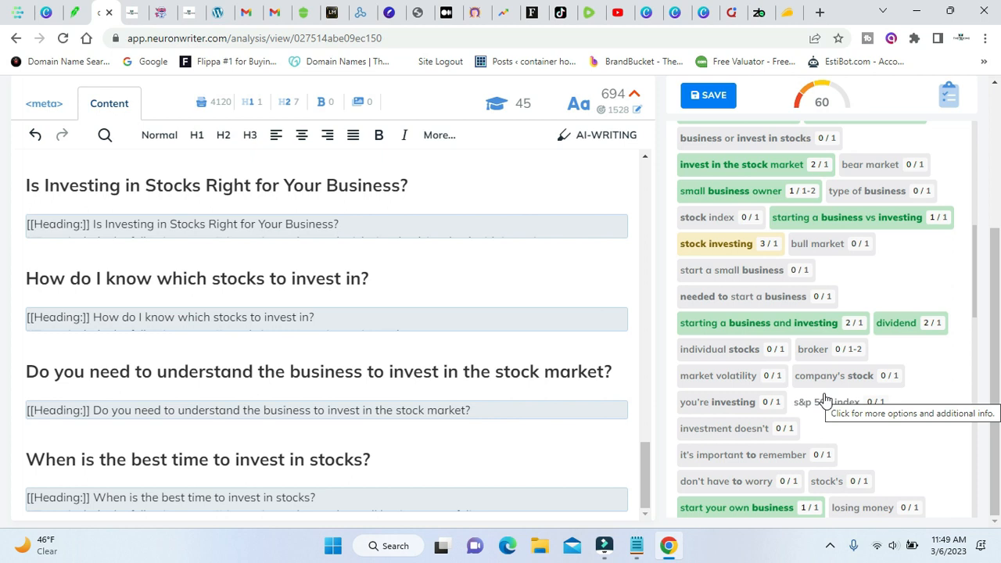
scroll(823, 400, up, 10)
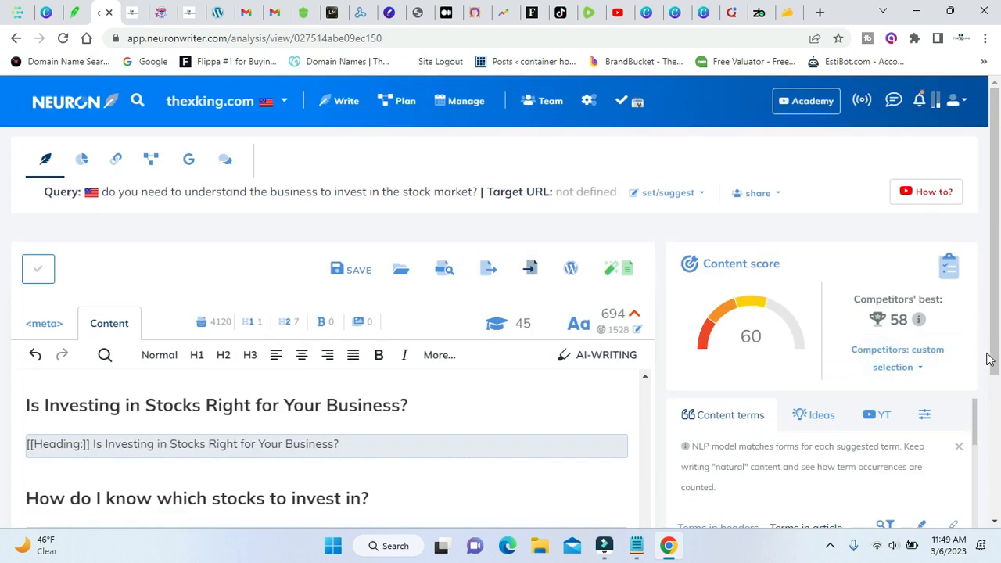
mouse_move(925, 324)
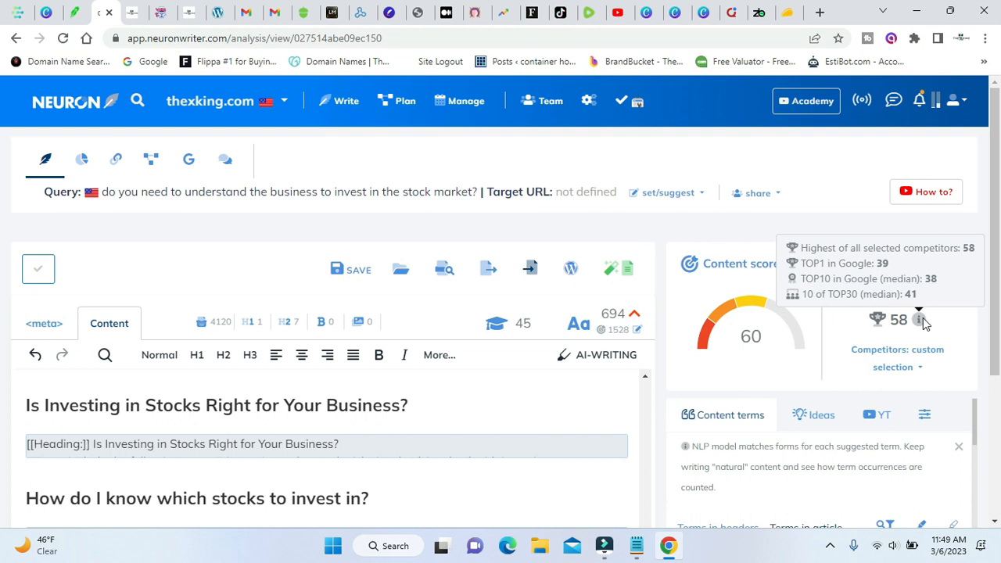